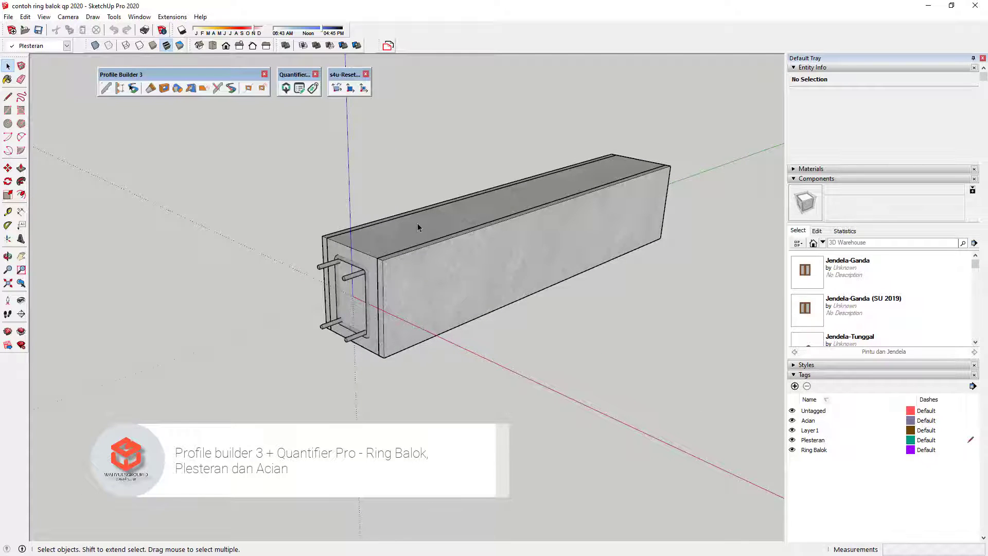
# Orbit around the ring beam and select its group
pyautogui.moveTo(390, 238)
pyautogui.mouseDown(button='middle')
pyautogui.moveTo(553, 280)
pyautogui.moveTo(472, 252)
pyautogui.mouseUp(button='middle')
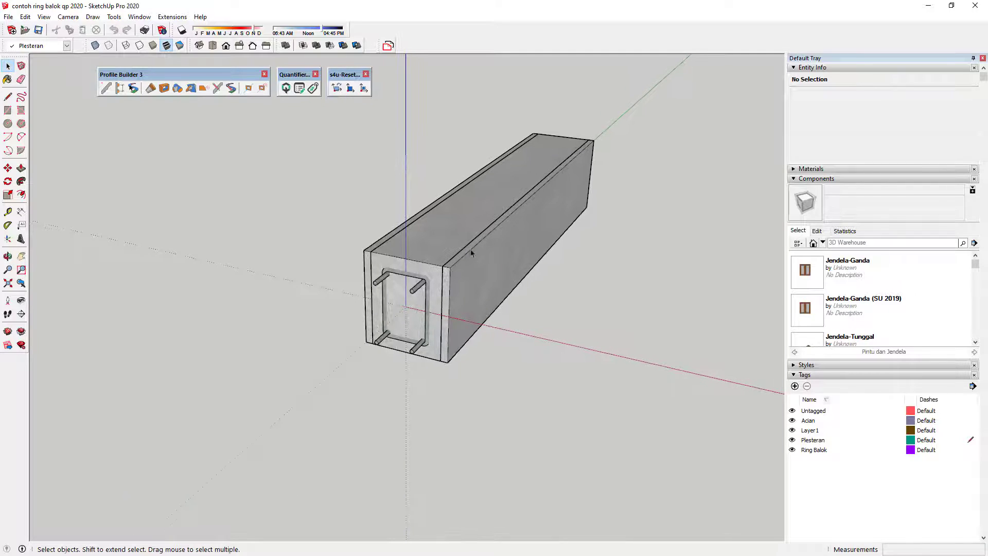
pyautogui.moveTo(459, 311); pyautogui.dragTo(493, 172, button='middle')
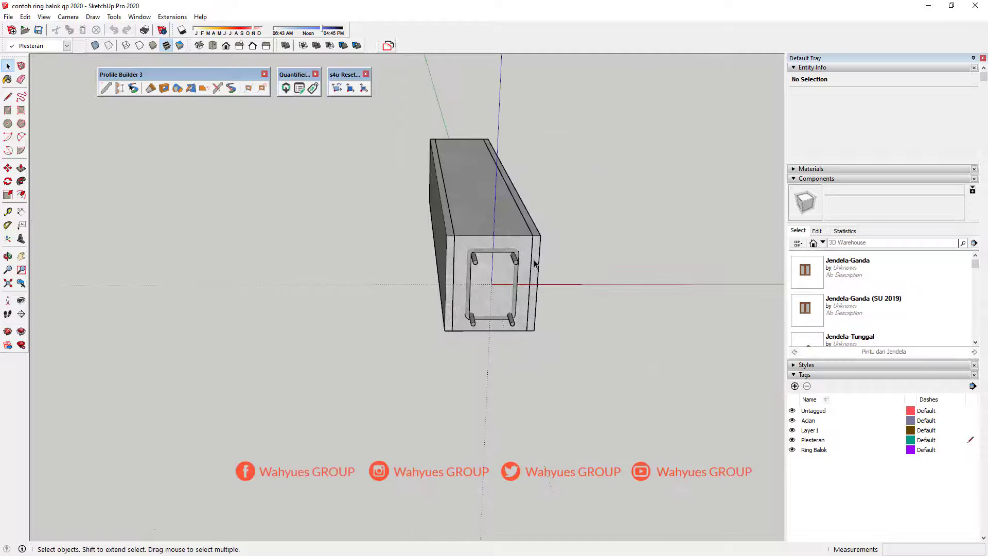
pyautogui.moveTo(534, 264); pyautogui.dragTo(405, 305, button='middle')
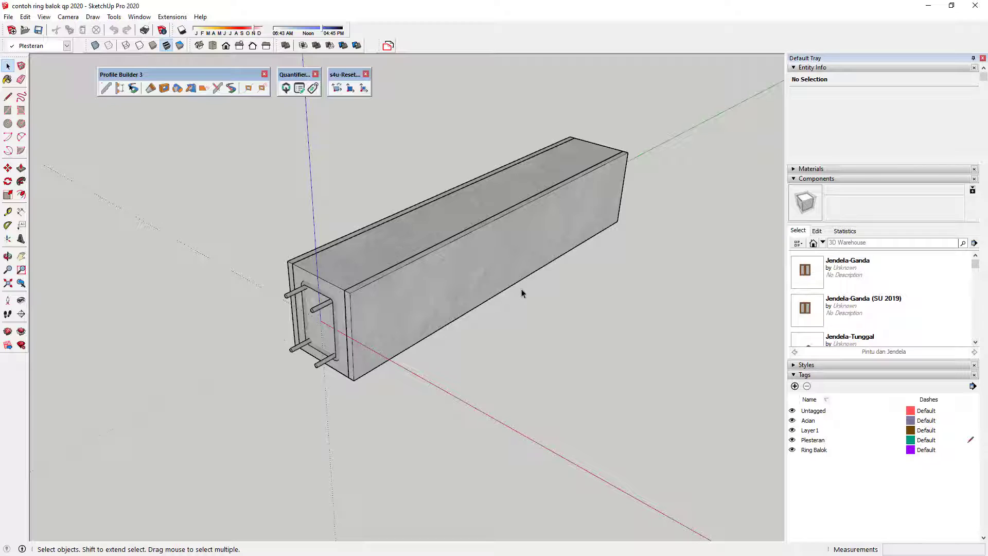
pyautogui.click(450, 270)
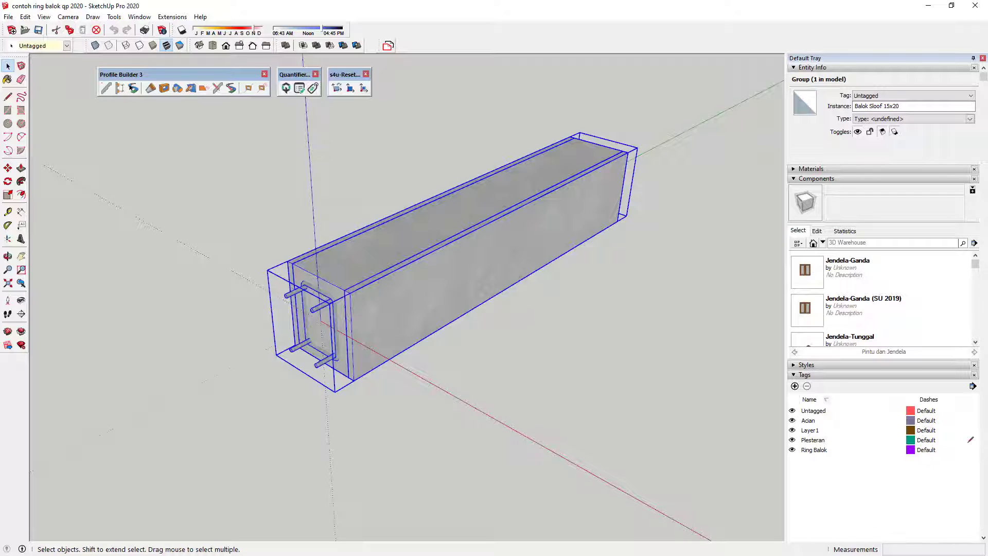
# Check the reference video and chat screenshot, then return to the model
pyautogui.hotkey('alt', 'Tab')
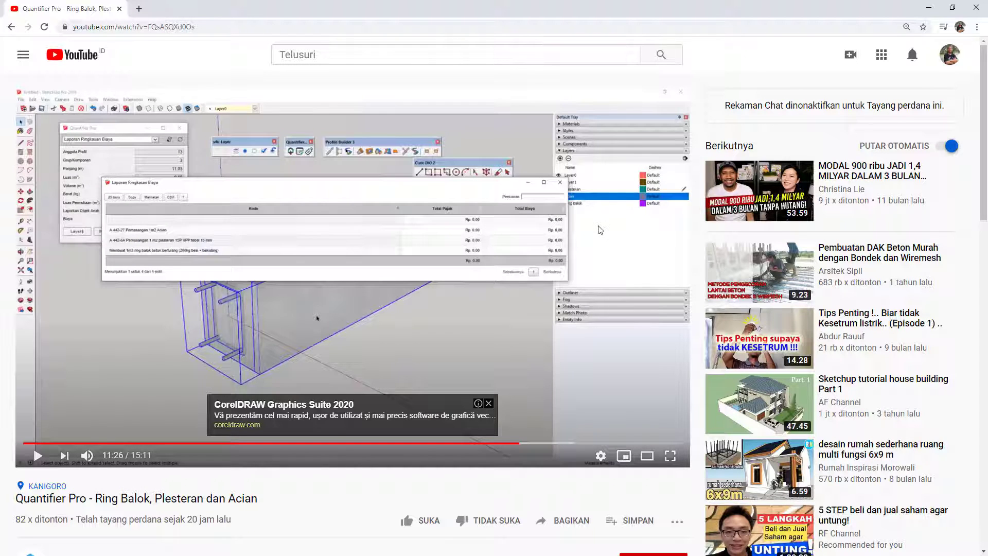
pyautogui.click(929, 8)
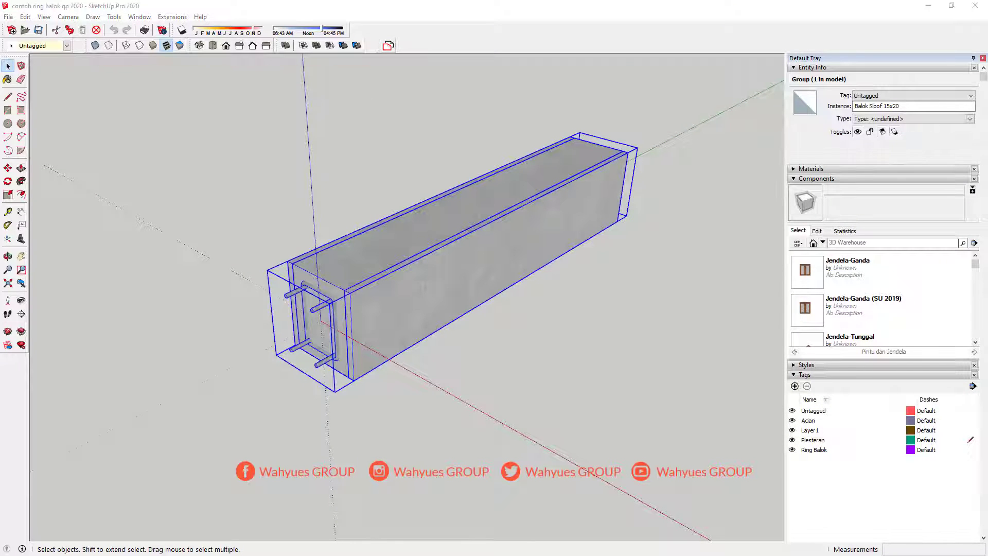
pyautogui.doubleClick(428, 103)
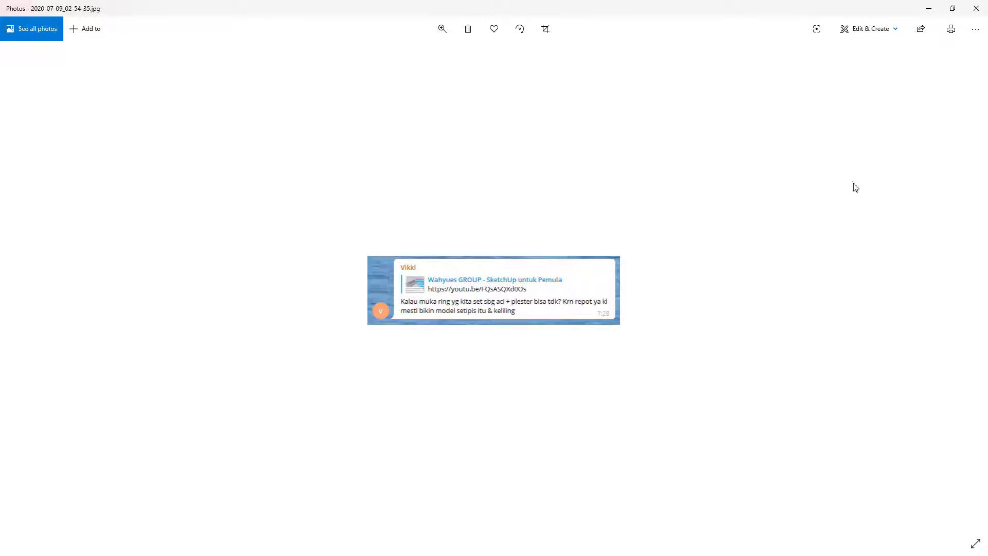
pyautogui.click(929, 9)
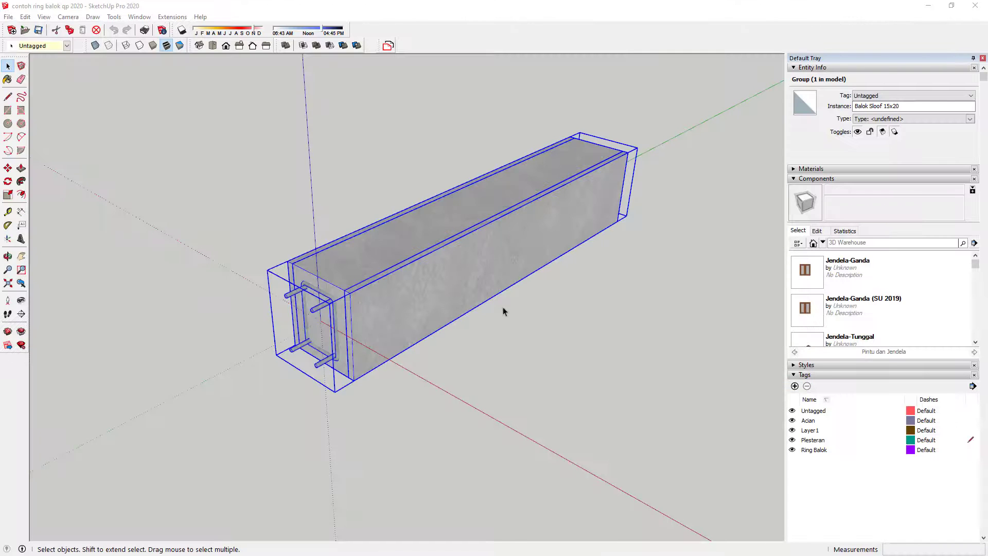
# Copy the beam with Move and Ctrl, placing the copy beside the original
pyautogui.moveTo(502, 306)
pyautogui.mouseDown(button='middle')
pyautogui.moveTo(472, 237)
pyautogui.moveTo(392, 260)
pyautogui.moveTo(514, 297)
pyautogui.mouseUp(button='middle')
pyautogui.scroll(-4, 514, 298)
pyautogui.click(8, 169)
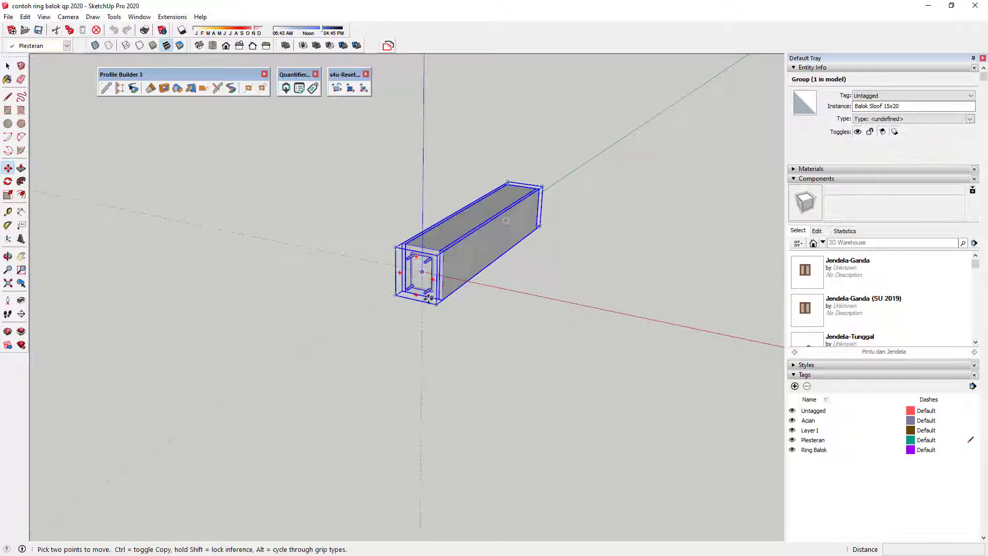
pyautogui.click(446, 309)
pyautogui.press('ctrl')
pyautogui.click(327, 278)
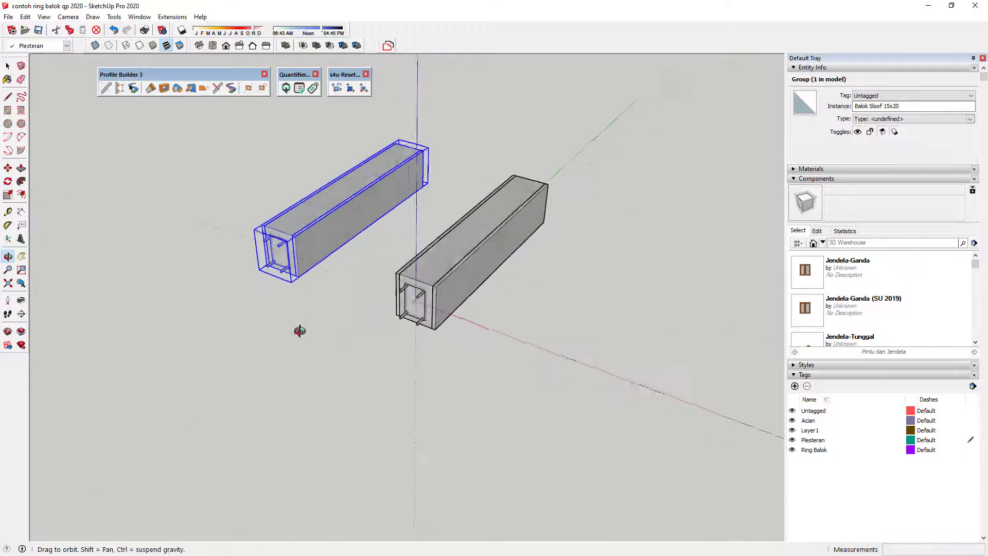
pyautogui.moveTo(298, 331); pyautogui.dragTo(211, 183, button='middle')
pyautogui.press('space')
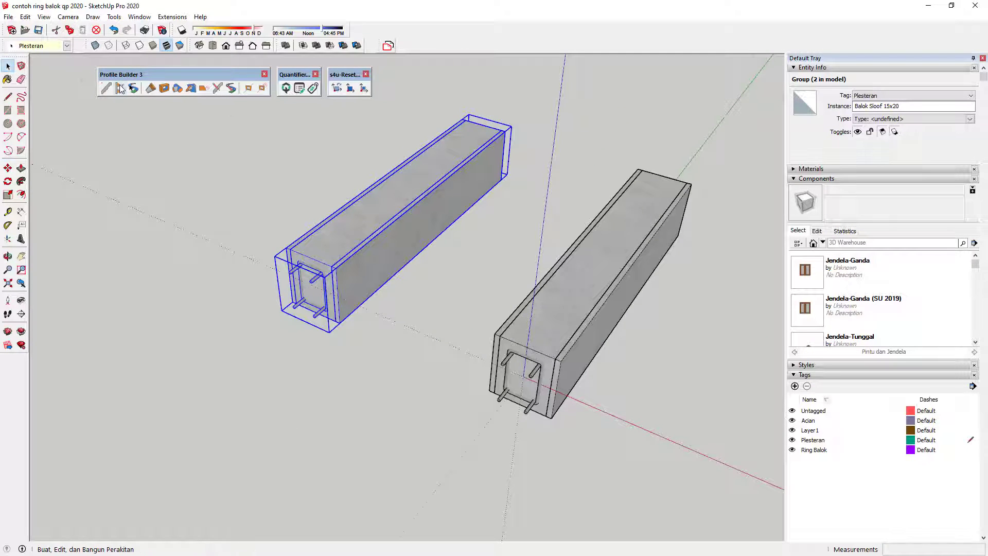
# Enter the beam group for editing, pick an edge, then exit the group
pyautogui.rightClick(395, 231)
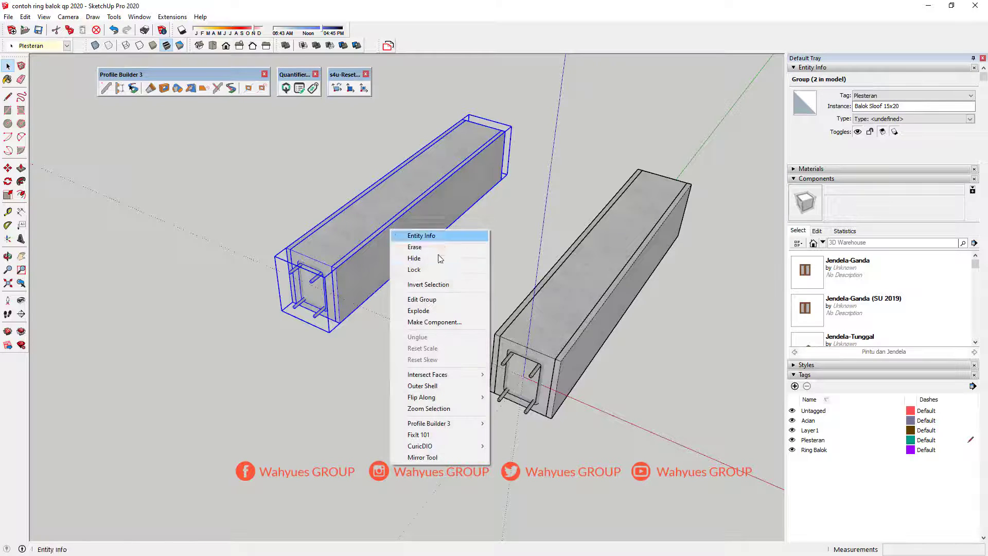
pyautogui.click(449, 301)
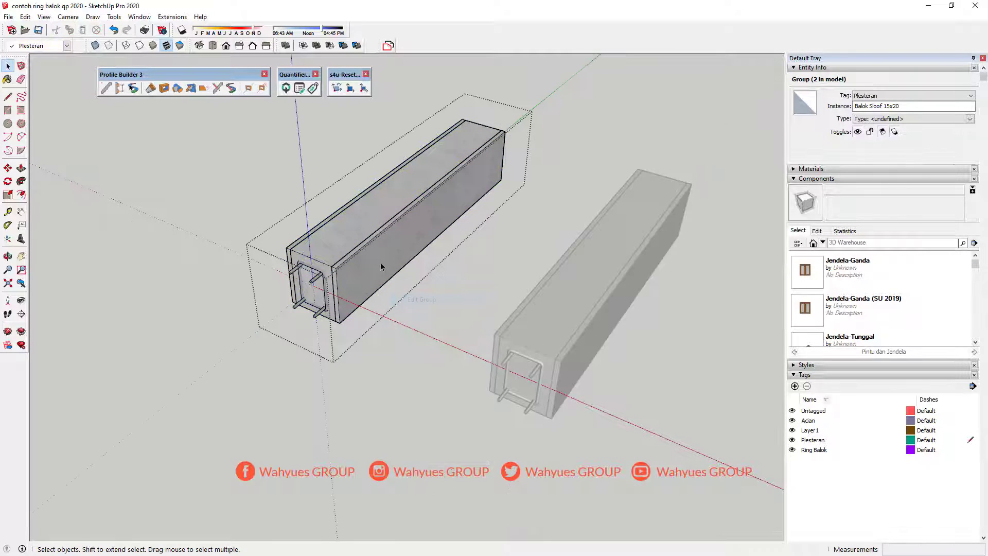
pyautogui.click(306, 236)
pyautogui.click(258, 217)
# Reframe the view on both beams and select the right-hand beam group
pyautogui.moveTo(261, 217)
pyautogui.mouseDown(button='middle')
pyautogui.moveTo(418, 225)
pyautogui.moveTo(505, 214)
pyautogui.moveTo(345, 225)
pyautogui.mouseUp(button='middle')
pyautogui.scroll(3, 345, 225)
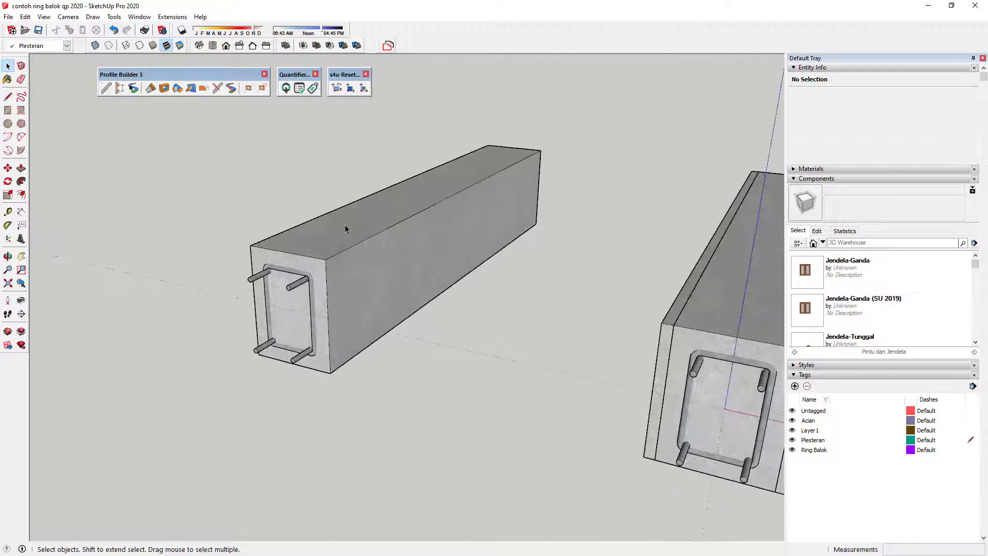
pyautogui.scroll(-5, 345, 224)
pyautogui.moveTo(624, 293); pyautogui.dragTo(562, 344, button='middle')
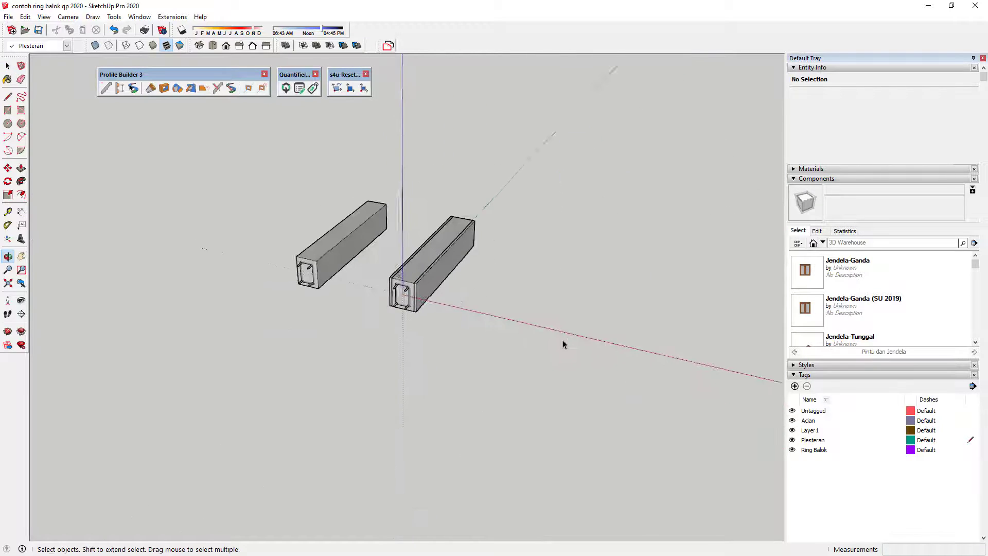
pyautogui.click(432, 263)
pyautogui.scroll(2, 444, 304)
# Rotate the beam 90° about its end point
pyautogui.scroll(2, 406, 307)
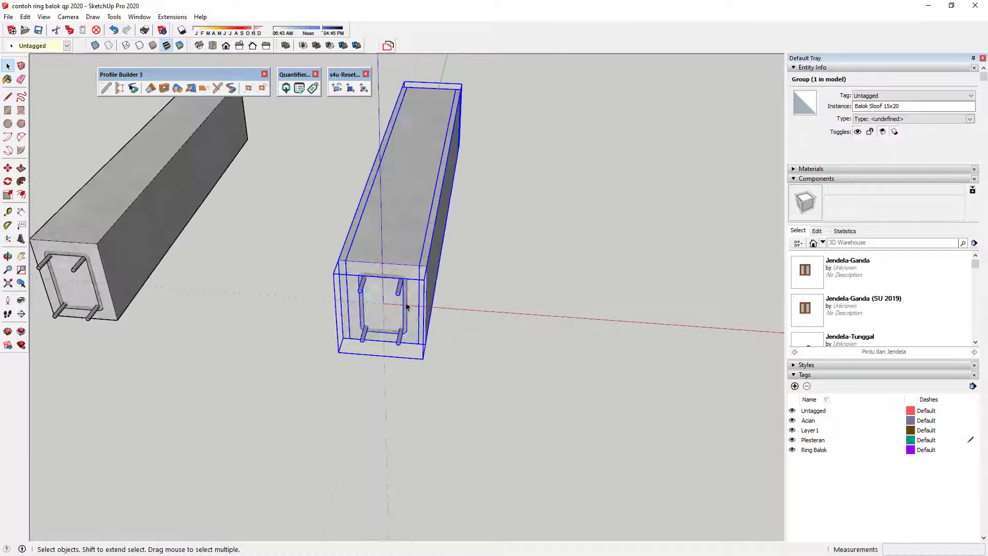
pyautogui.click(8, 182)
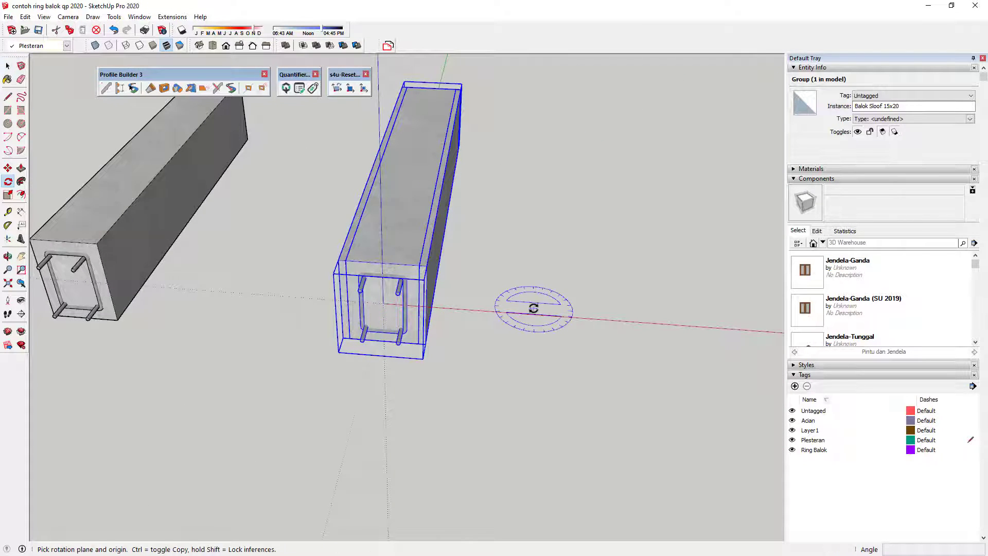
pyautogui.click(383, 303)
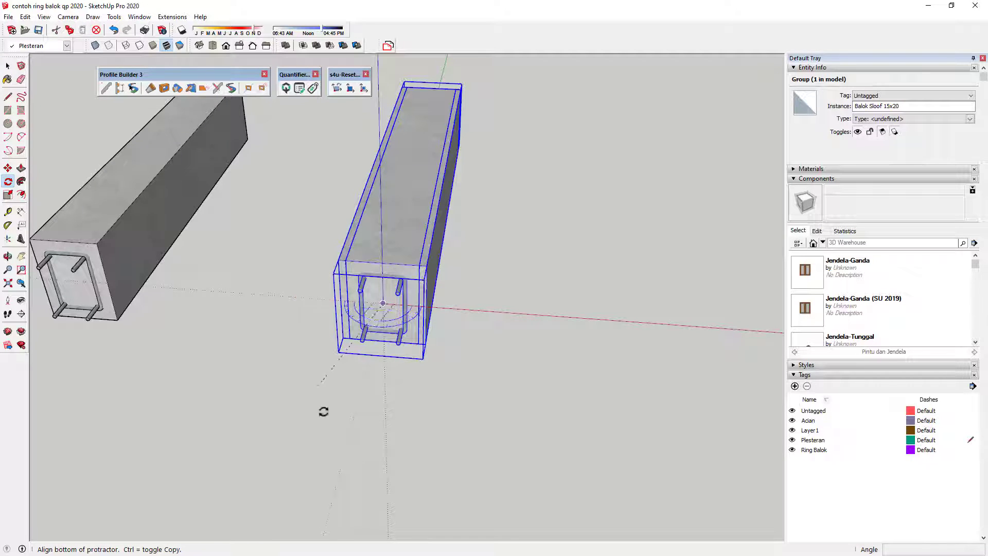
pyautogui.click(353, 442)
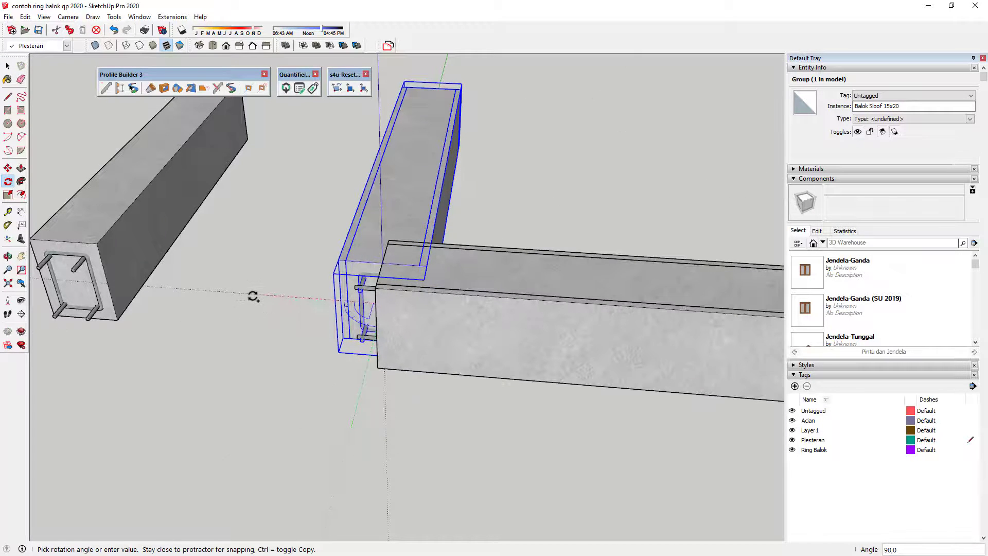
pyautogui.click(259, 256)
# Orbit to inspect the right-angle corner and right-click one corner beam
pyautogui.click(8, 66)
pyautogui.moveTo(432, 296)
pyautogui.mouseDown(button='middle')
pyautogui.moveTo(353, 279)
pyautogui.moveTo(503, 250)
pyautogui.mouseUp(button='middle')
pyautogui.scroll(2, 548, 251)
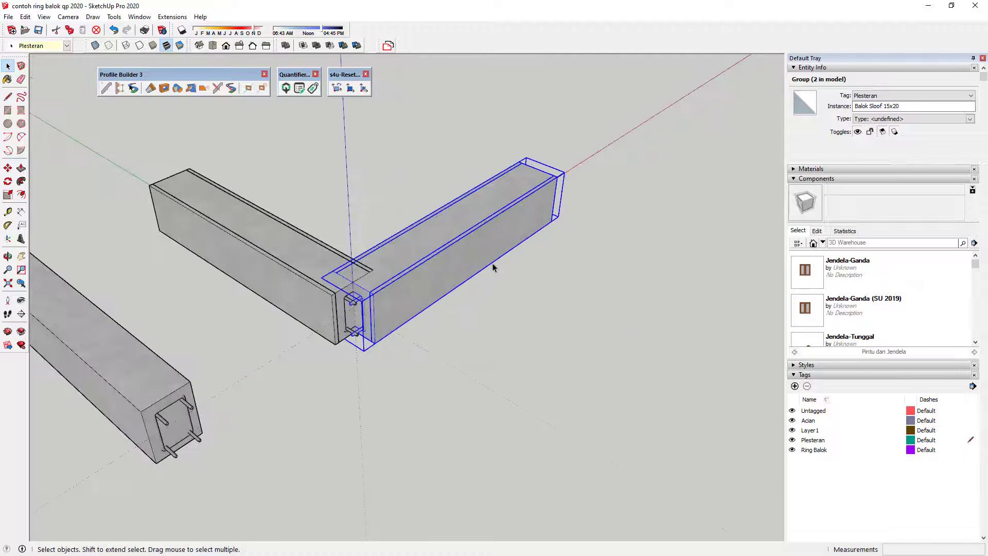
pyautogui.rightClick(254, 237)
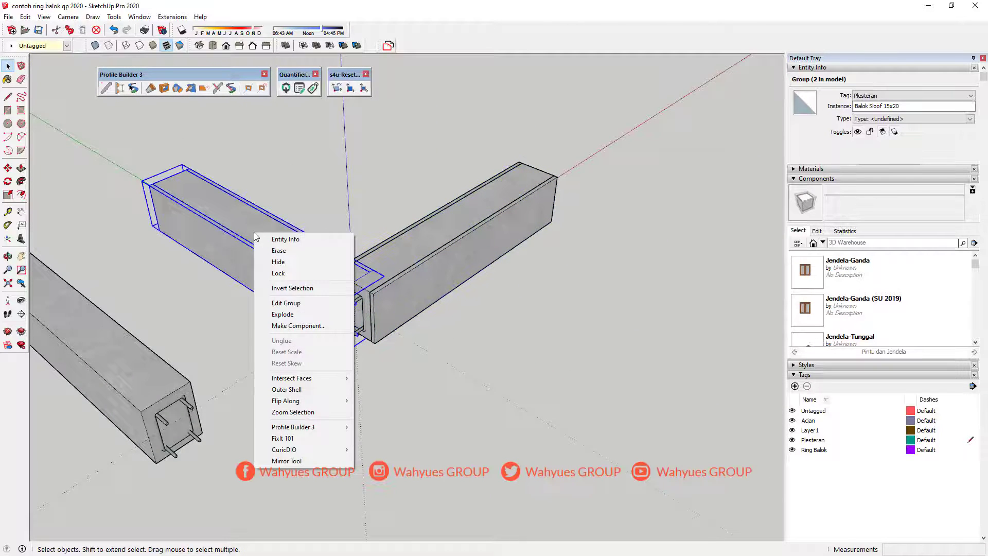
# Hide one corner beam and explode the remaining beam group
pyautogui.click(310, 267)
pyautogui.scroll(1, 521, 285)
pyautogui.click(425, 271)
pyautogui.scroll(2, 423, 272)
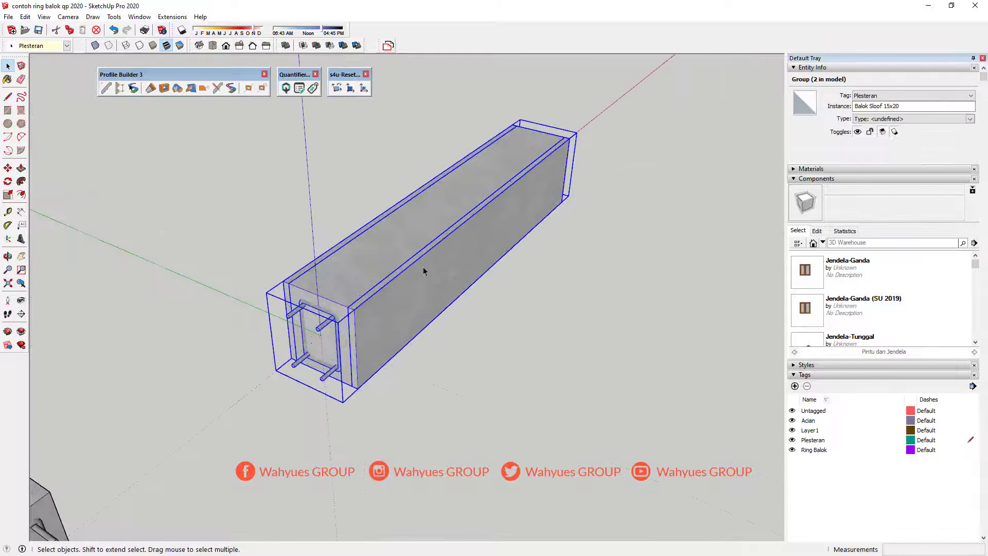
pyautogui.rightClick(428, 279)
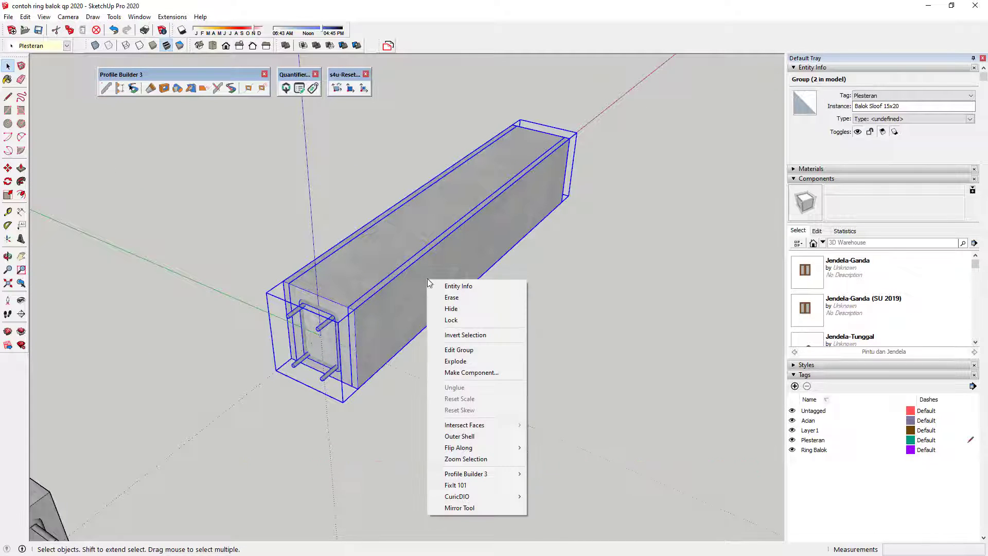
pyautogui.click(493, 361)
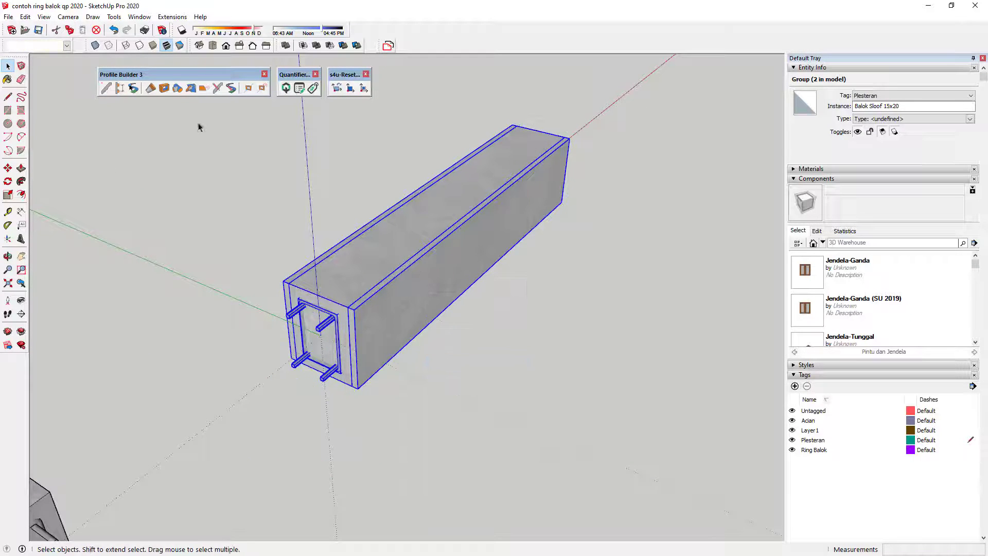
# Review the Components page of Model Info, then close it
pyautogui.click(139, 16)
pyautogui.click(154, 68)
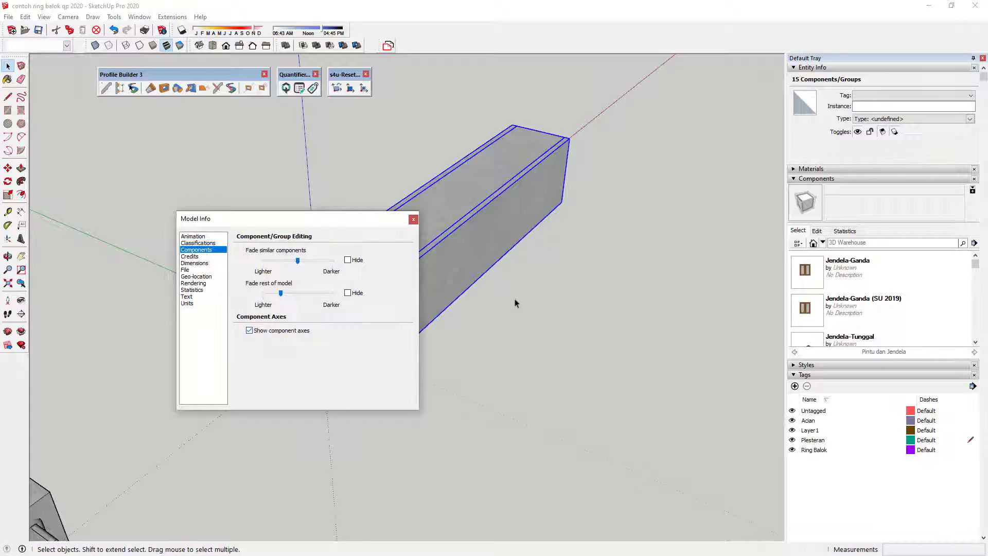
pyautogui.click(413, 219)
pyautogui.scroll(3, 393, 360)
pyautogui.scroll(3, 402, 406)
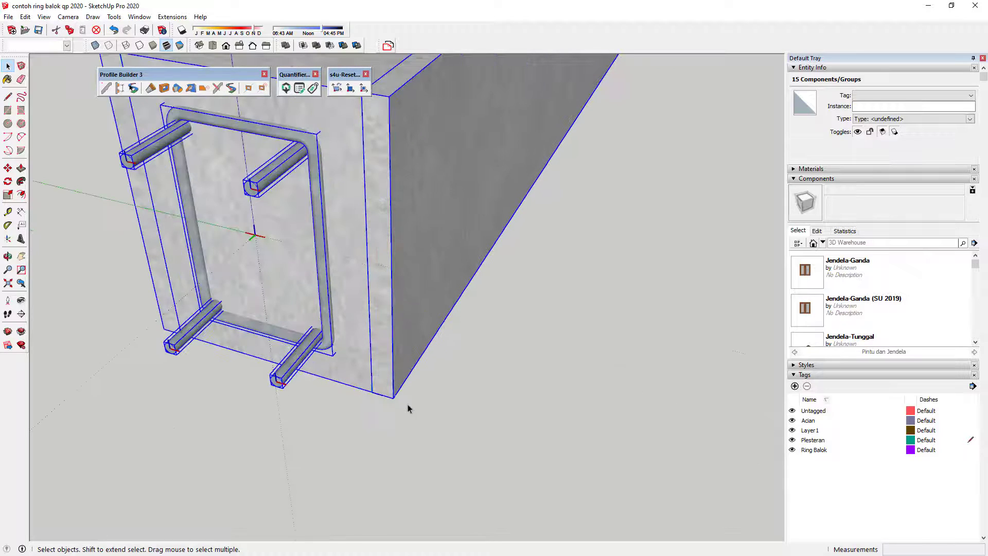
pyautogui.scroll(-3, 405, 390)
pyautogui.scroll(-2, 486, 316)
# Select the Plesteran plaster solids to check their 3000000 mm³ volume
pyautogui.click(486, 317)
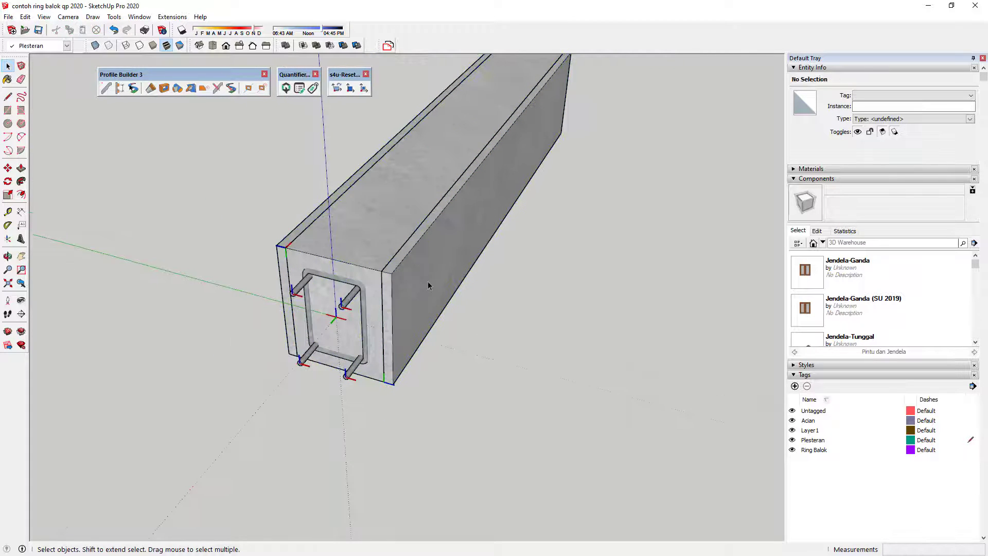
pyautogui.click(432, 294)
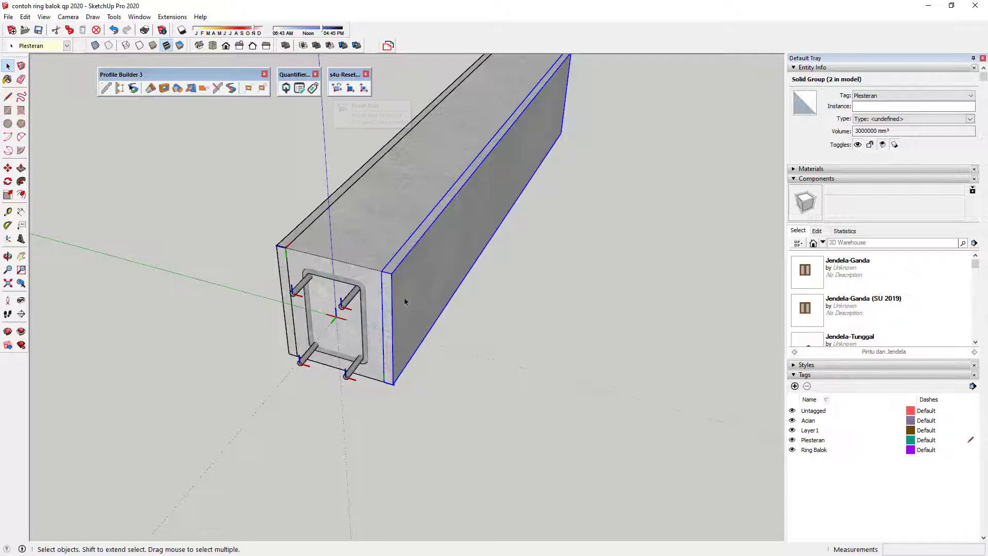
pyautogui.click(289, 240)
pyautogui.keyDown('shift'); pyautogui.click(406, 288); pyautogui.keyUp('shift')
pyautogui.click(481, 326)
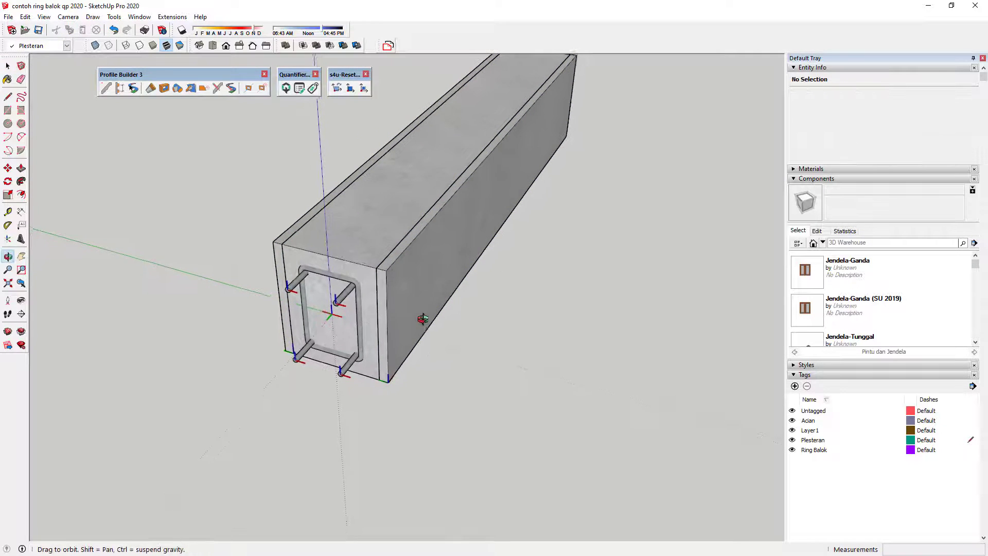
pyautogui.moveTo(481, 326); pyautogui.dragTo(424, 307, button='middle')
pyautogui.scroll(-2, 424, 311)
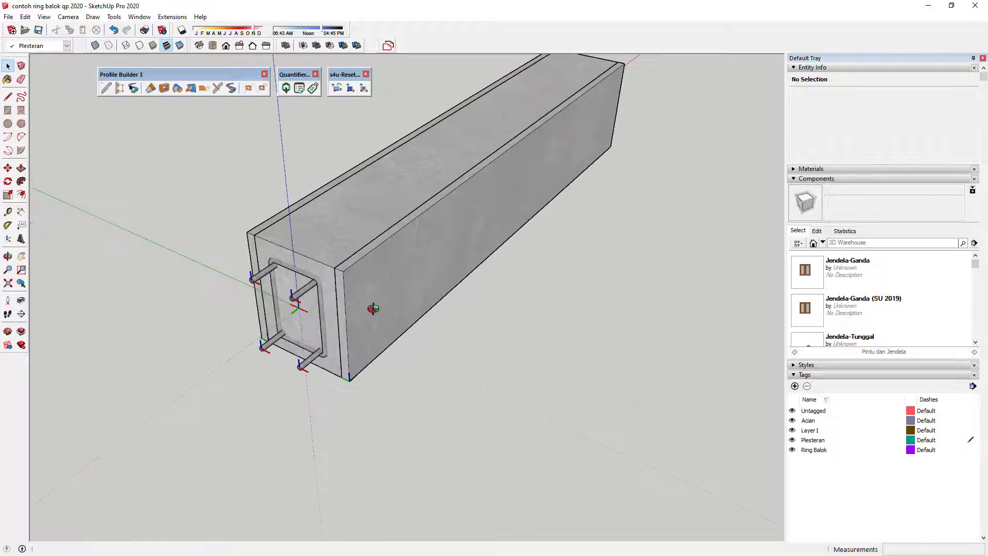
pyautogui.scroll(-3, 355, 329)
# Select the exploded pieces and load the Balok Sloof 15x20 New Assembly
pyautogui.moveTo(272, 161); pyautogui.dragTo(574, 381)
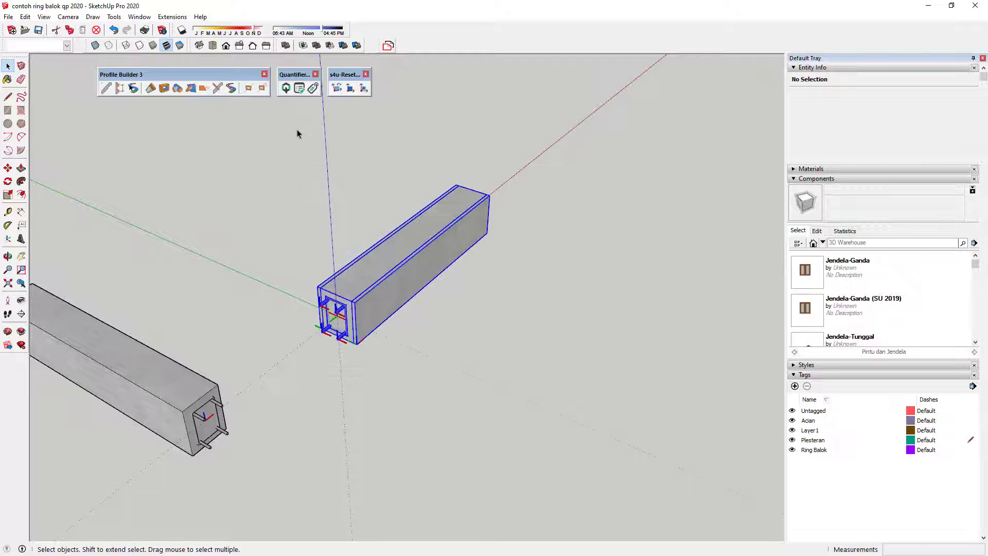
pyautogui.click(122, 90)
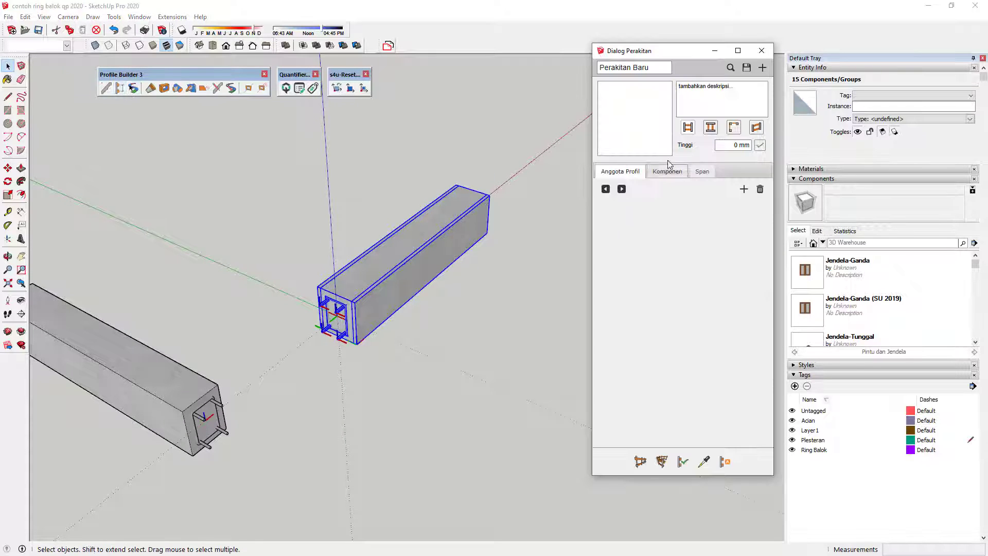
pyautogui.click(725, 462)
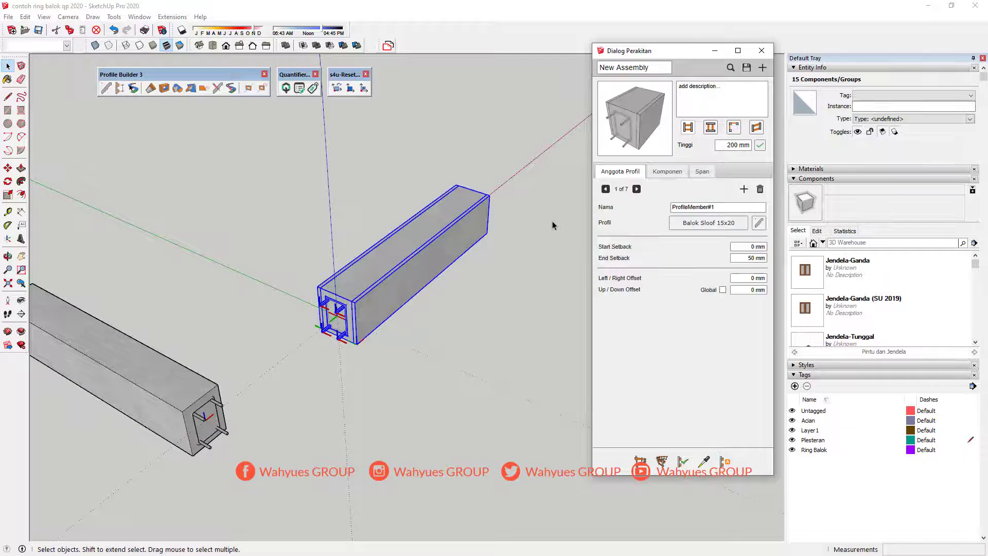
pyautogui.moveTo(486, 263)
pyautogui.mouseDown(button='middle')
pyautogui.moveTo(388, 242)
pyautogui.moveTo(353, 277)
pyautogui.mouseUp(button='middle')
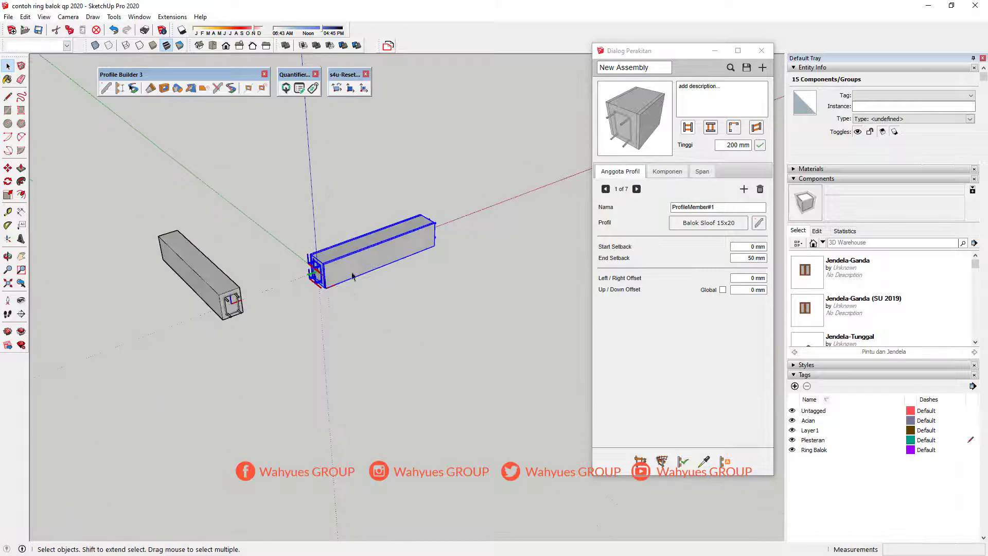
# Draw a new assembly beam about 3901 mm long from start to end point
pyautogui.click(640, 462)
pyautogui.scroll(-3, 360, 334)
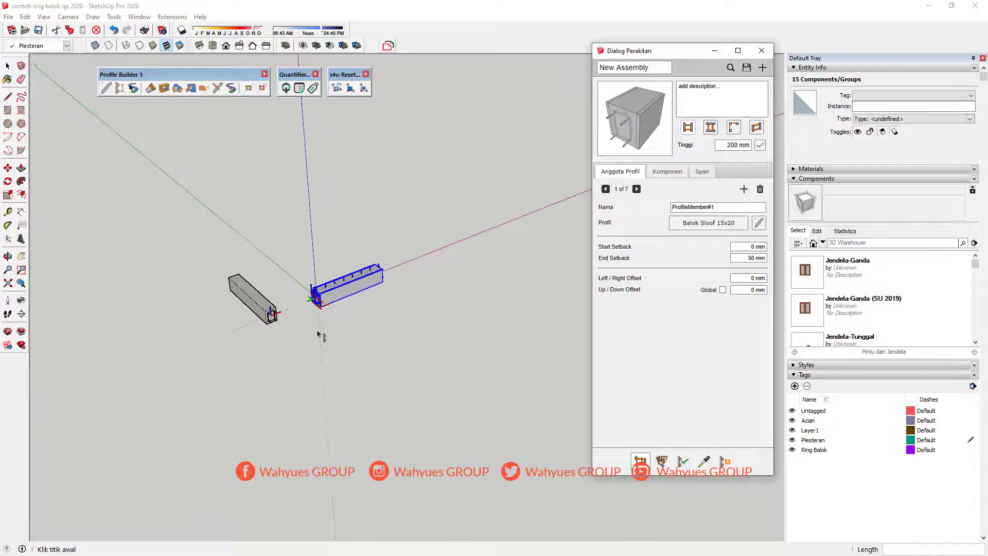
pyautogui.scroll(-1, 381, 342)
pyautogui.click(339, 323)
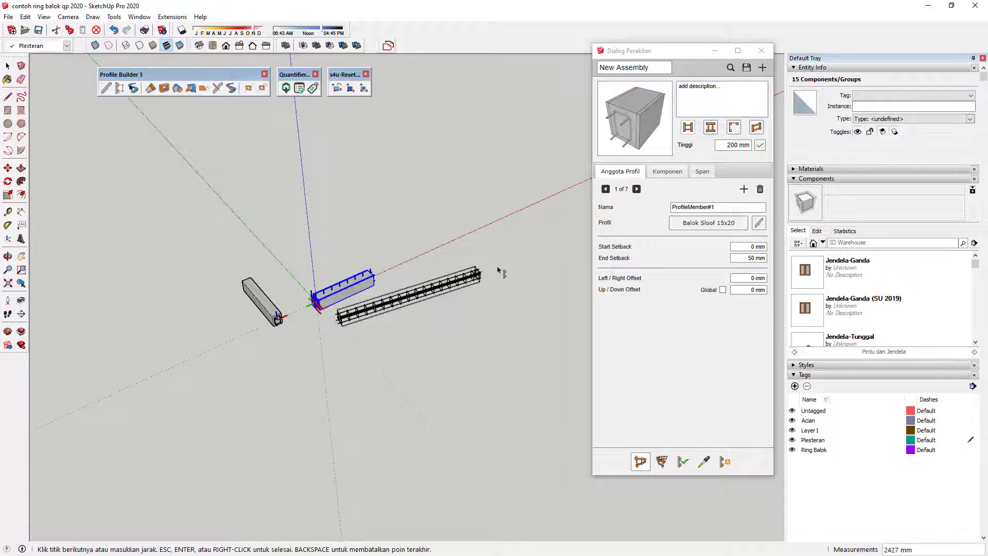
pyautogui.click(530, 242)
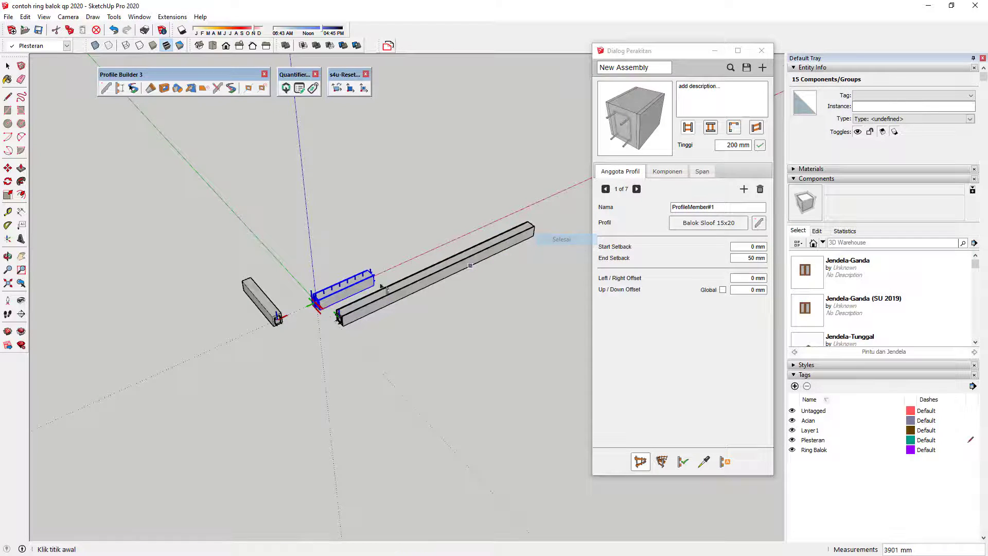
# Zoom out, select the newly drawn beam and orbit to view its end
pyautogui.scroll(2, 354, 350)
pyautogui.scroll(2, 349, 340)
pyautogui.scroll(2, 346, 324)
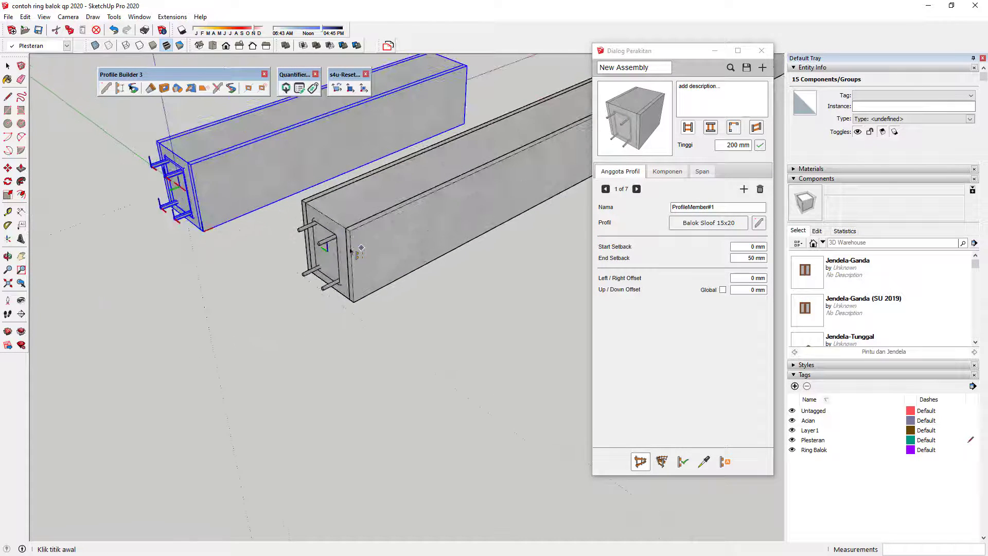
pyautogui.scroll(1, 422, 194)
pyautogui.scroll(3, 422, 195)
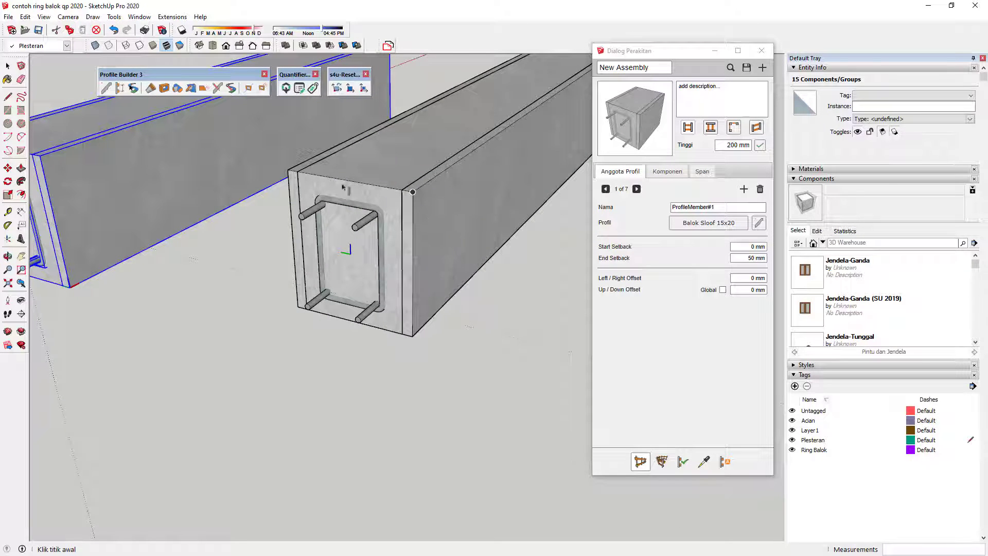
pyautogui.click(7, 66)
pyautogui.click(454, 257)
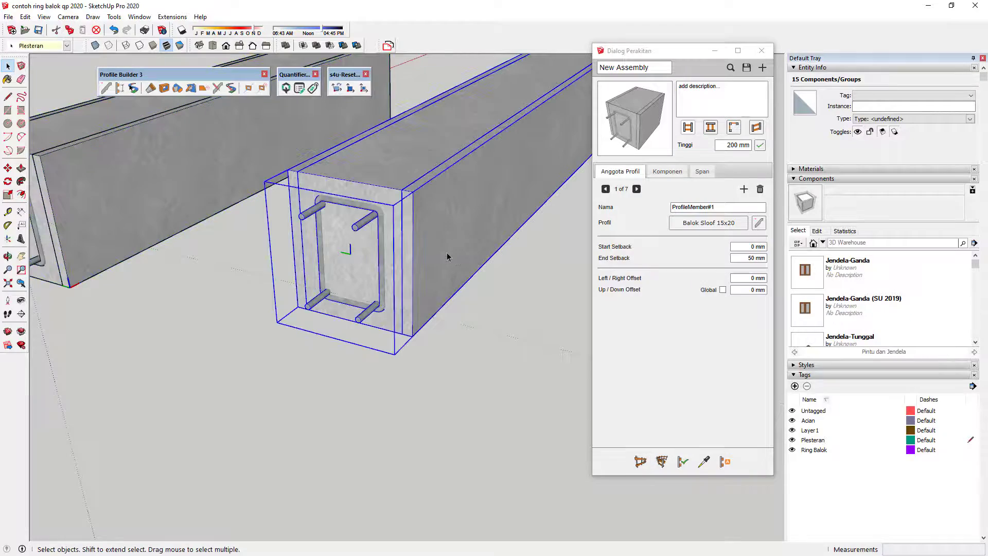
pyautogui.moveTo(446, 252); pyautogui.dragTo(387, 236, button='middle')
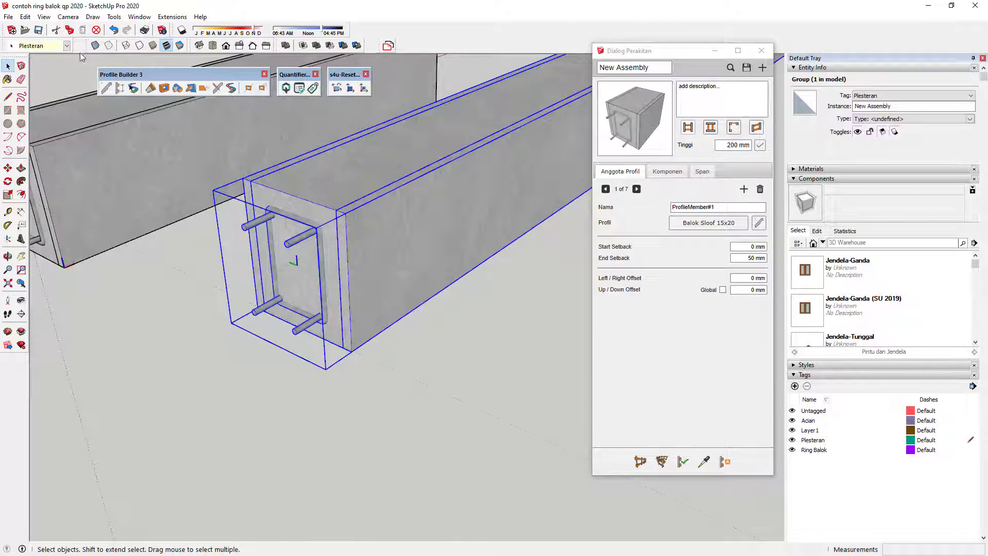
# Turn on X-ray and orbit to inspect the stirrups and bars inside the beam
pyautogui.click(95, 46)
pyautogui.moveTo(496, 269)
pyautogui.mouseDown(button='middle')
pyautogui.moveTo(435, 287)
pyautogui.moveTo(423, 238)
pyautogui.moveTo(392, 265)
pyautogui.moveTo(426, 310)
pyautogui.mouseUp(button='middle')
pyautogui.scroll(3, 400, 289)
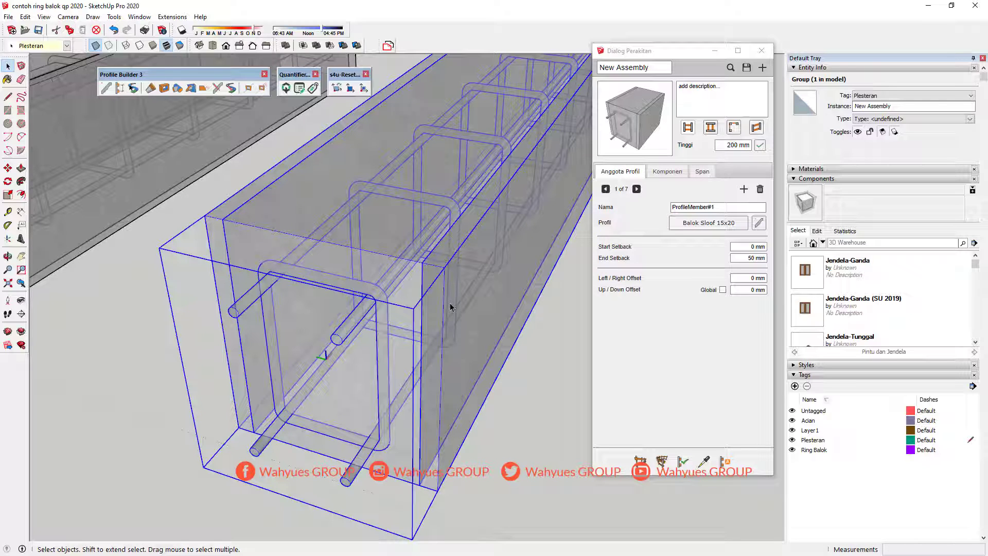
pyautogui.scroll(-3, 450, 298)
pyautogui.scroll(-3, 451, 288)
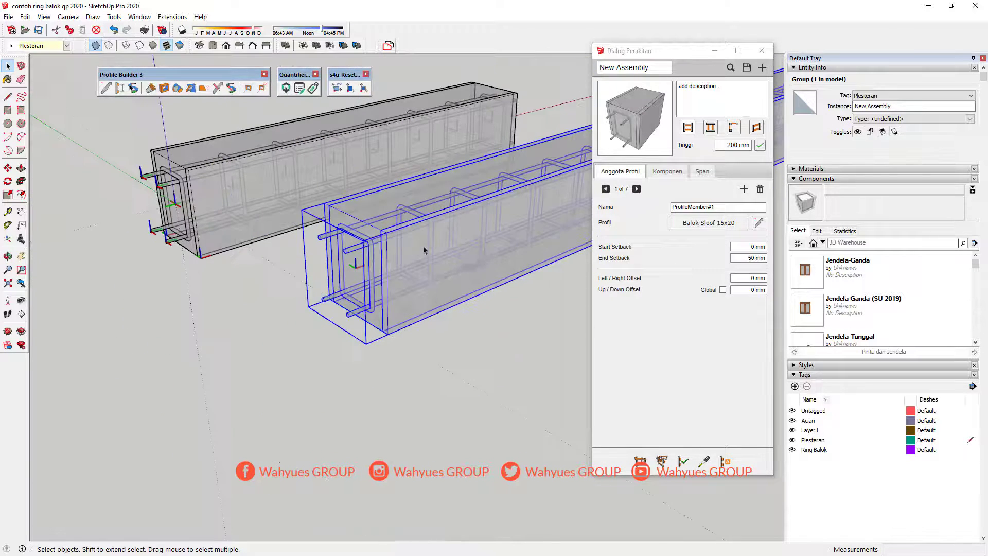
pyautogui.scroll(-2, 450, 278)
pyautogui.moveTo(439, 276); pyautogui.dragTo(447, 336, button='middle')
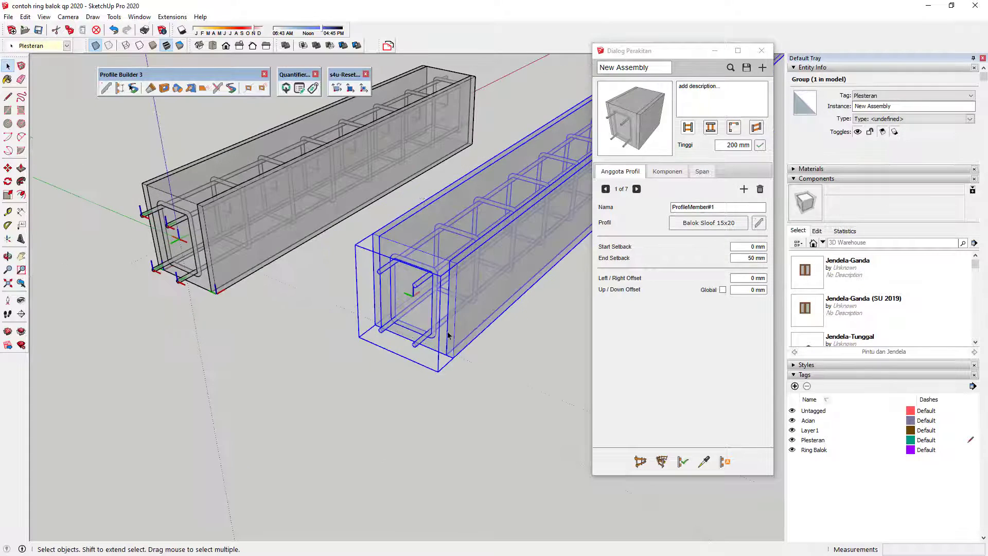
pyautogui.moveTo(441, 251)
pyautogui.mouseDown(button='middle')
pyautogui.moveTo(392, 198)
pyautogui.moveTo(415, 258)
pyautogui.moveTo(371, 259)
pyautogui.moveTo(369, 227)
pyautogui.mouseUp(button='middle')
# Unhide the hidden second beam via Edit > Unhide and turn X-ray off
pyautogui.click(392, 198)
pyautogui.click(25, 17)
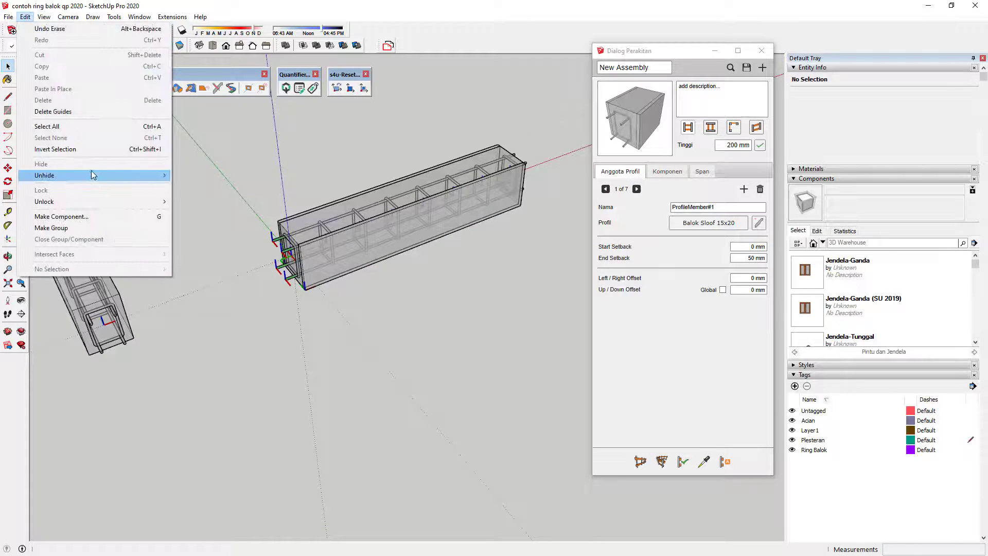
pyautogui.moveTo(93, 175)
pyautogui.click(196, 197)
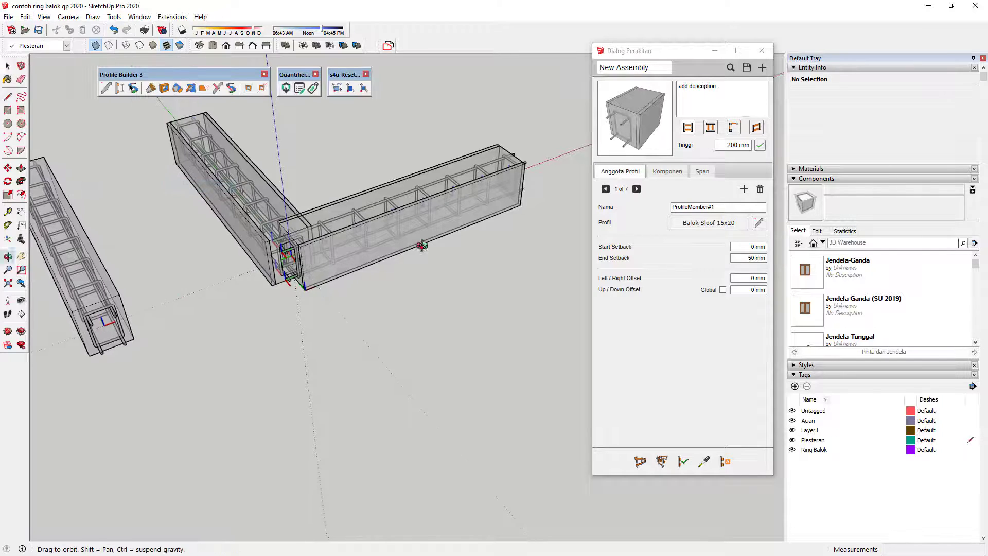
pyautogui.click(95, 45)
# Box-select the L-shaped beam, orbit out to both beams, and move the assembly window aside
pyautogui.click(401, 221)
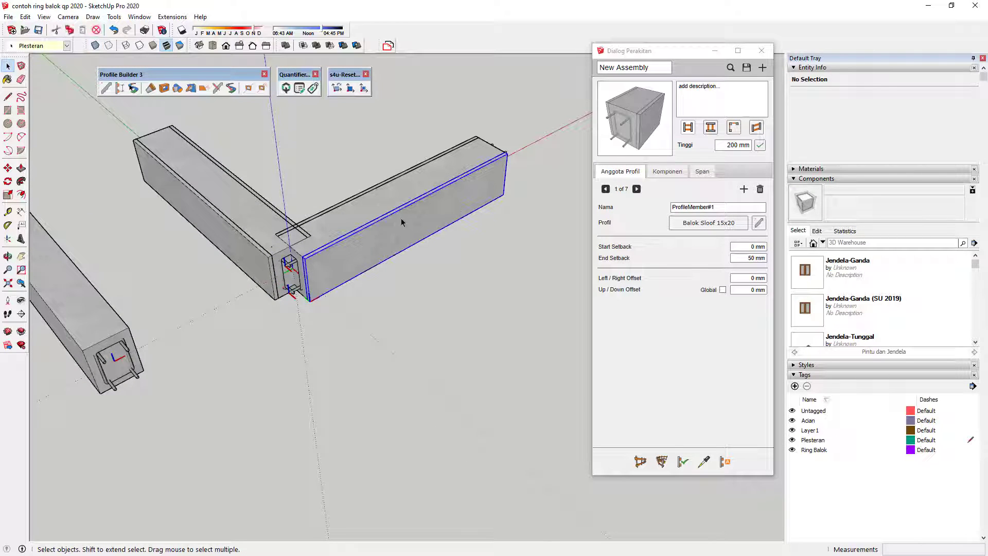
pyautogui.moveTo(238, 133); pyautogui.dragTo(542, 360)
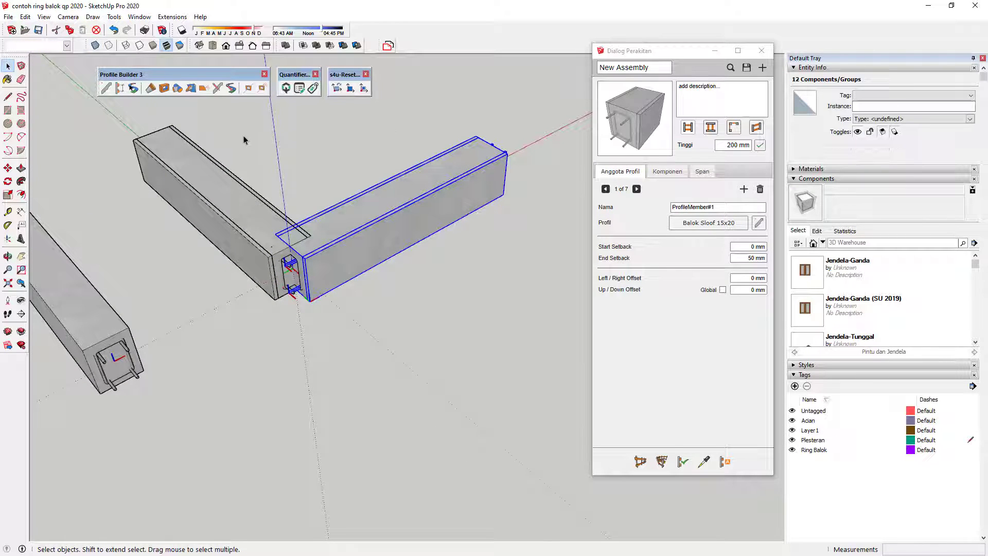
pyautogui.click(542, 356)
pyautogui.moveTo(541, 356)
pyautogui.mouseDown(button='middle')
pyautogui.moveTo(447, 225)
pyautogui.moveTo(314, 209)
pyautogui.mouseUp(button='middle')
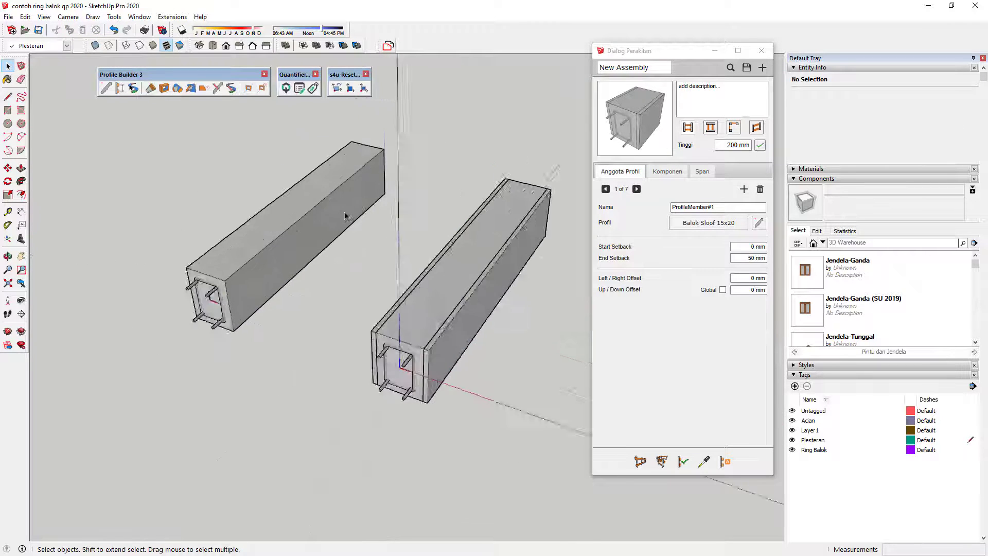
pyautogui.scroll(3, 314, 209)
pyautogui.scroll(-2, 313, 209)
pyautogui.scroll(-5, 304, 238)
pyautogui.moveTo(381, 318)
pyautogui.mouseDown(button='middle')
pyautogui.moveTo(490, 303)
pyautogui.moveTo(351, 245)
pyautogui.mouseUp(button='middle')
pyautogui.scroll(-2, 351, 244)
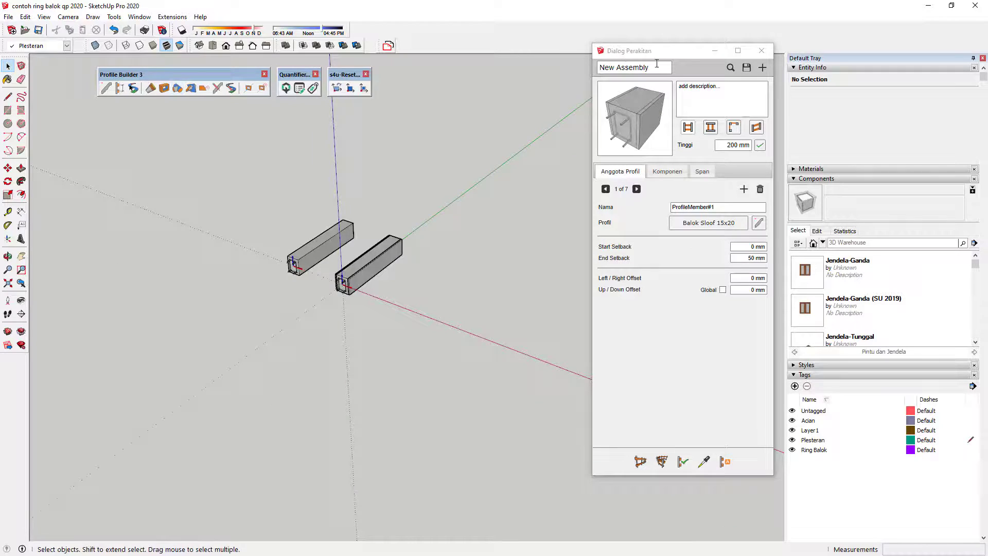
pyautogui.moveTo(657, 51); pyautogui.dragTo(805, 66)
# Draw a multi-leg assembly beam through successive corner points and finish the path
pyautogui.click(789, 475)
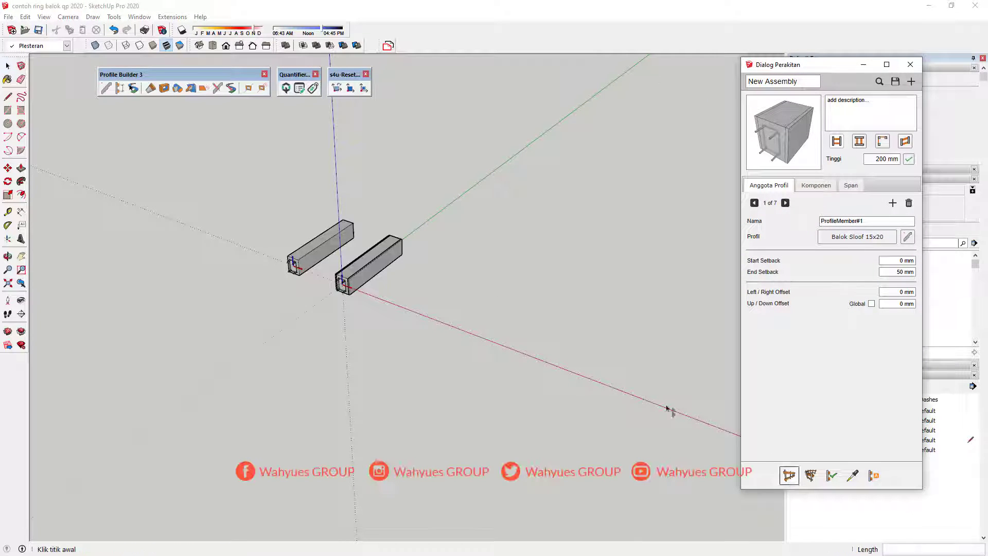
pyautogui.scroll(-2, 377, 335)
pyautogui.click(389, 325)
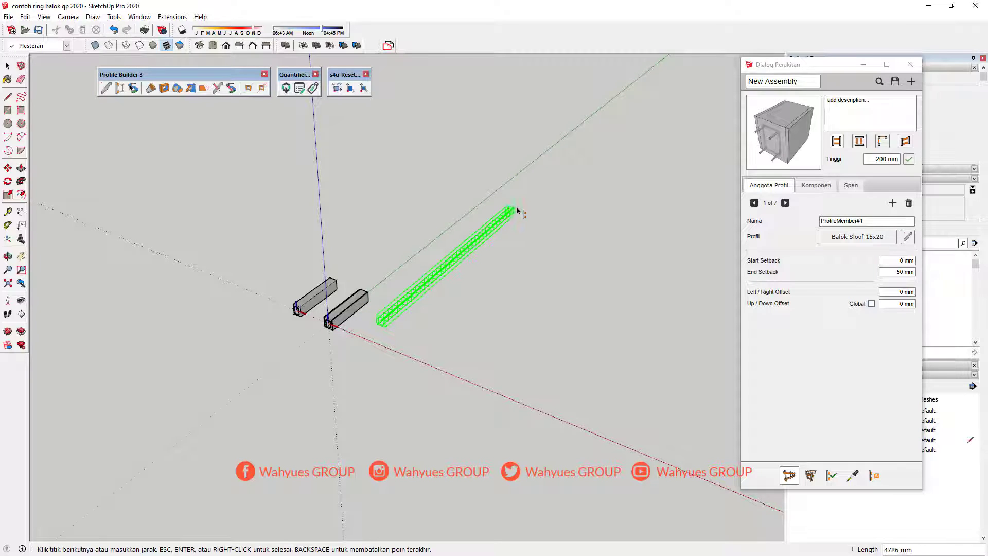
pyautogui.click(521, 206)
pyautogui.click(644, 237)
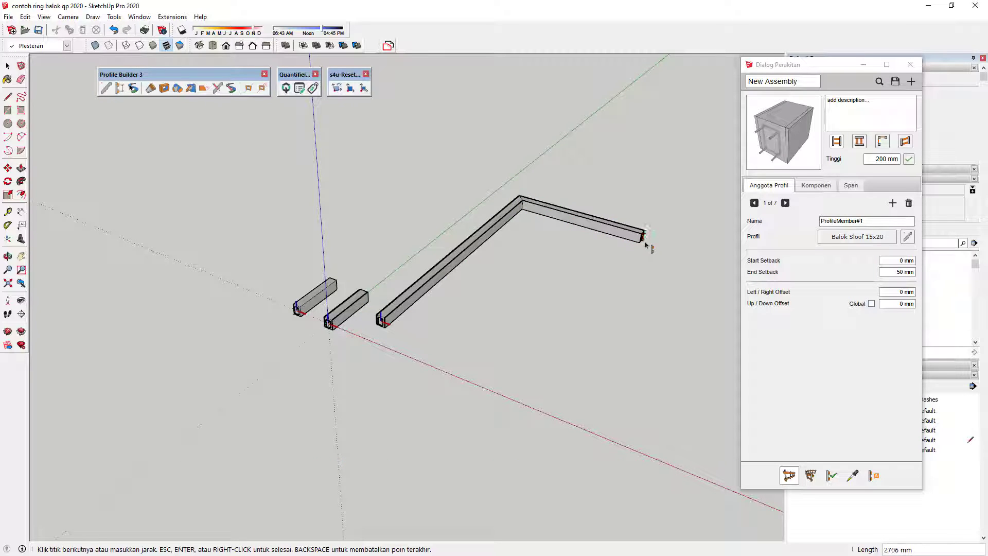
pyautogui.click(700, 189)
pyautogui.moveTo(710, 185); pyautogui.dragTo(731, 204, button='middle')
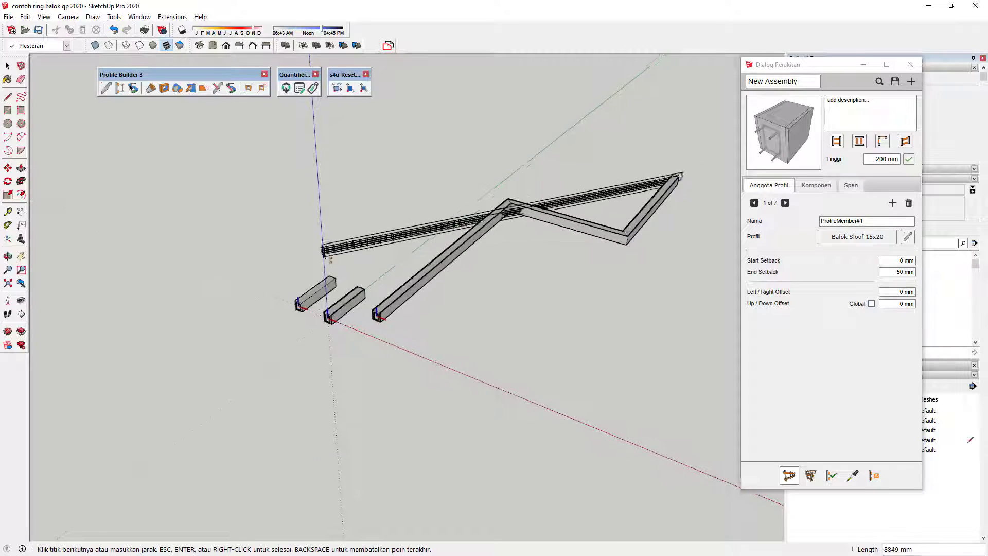
pyautogui.click(720, 198)
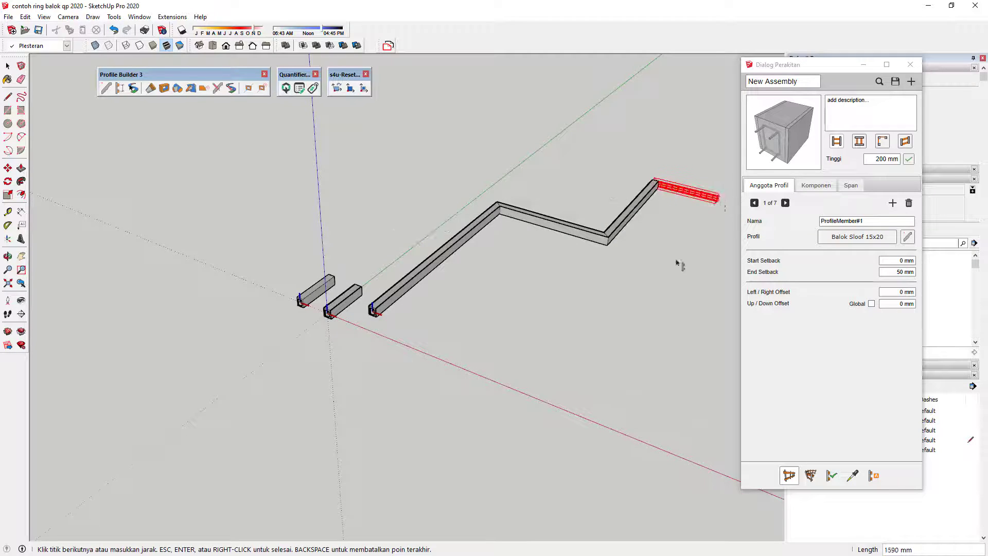
pyautogui.rightClick(636, 313)
pyautogui.click(668, 327)
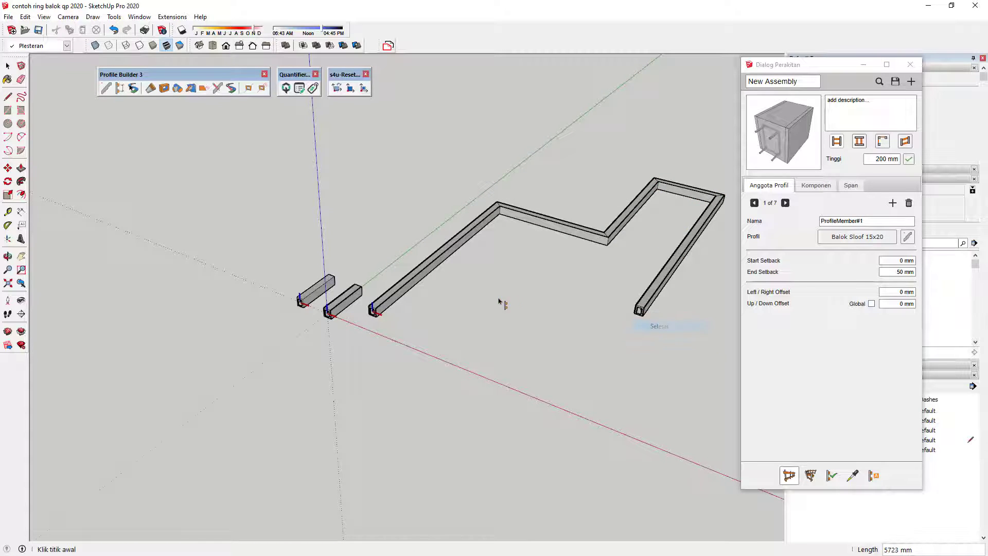
pyautogui.moveTo(503, 302); pyautogui.dragTo(414, 289, button='middle')
# Zoom in and out on the reinforced end of the long beam
pyautogui.scroll(2, 414, 291)
pyautogui.scroll(3, 360, 319)
pyautogui.scroll(-3, 569, 205)
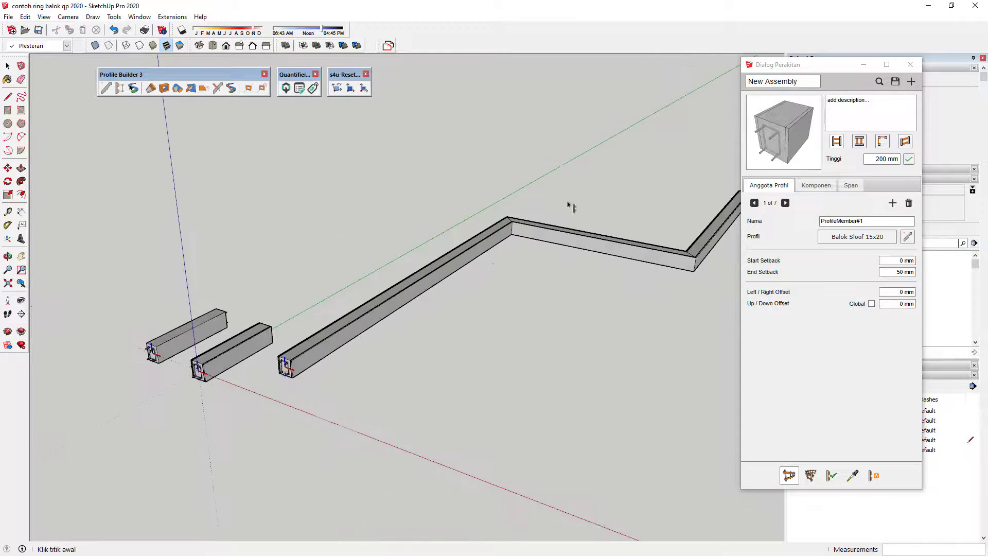
pyautogui.scroll(4, 488, 225)
pyautogui.scroll(2, 468, 257)
pyautogui.scroll(2, 451, 355)
pyautogui.scroll(-3, 315, 204)
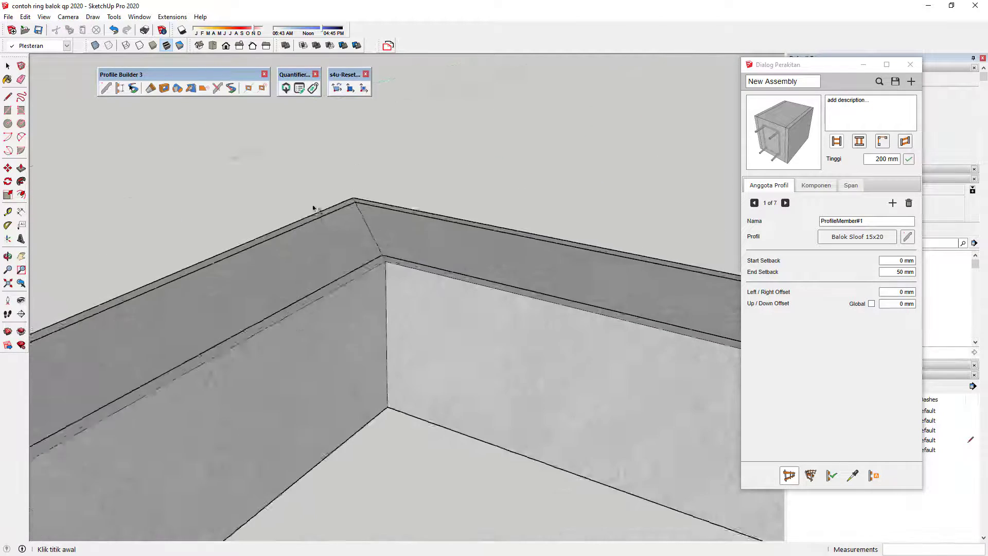
pyautogui.scroll(-2, 265, 199)
pyautogui.scroll(-3, 264, 199)
pyautogui.scroll(4, 542, 247)
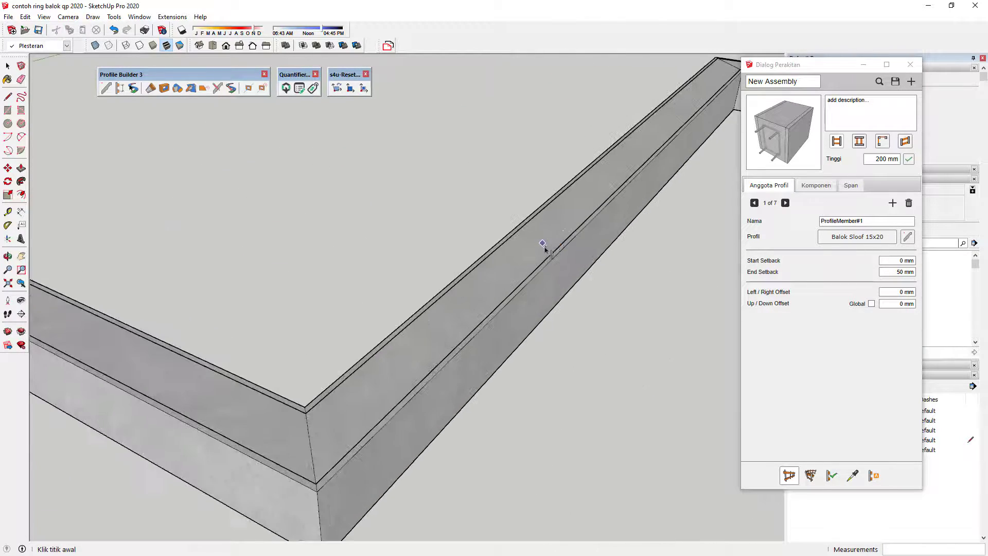
pyautogui.scroll(1, 636, 297)
pyautogui.scroll(-2, 638, 298)
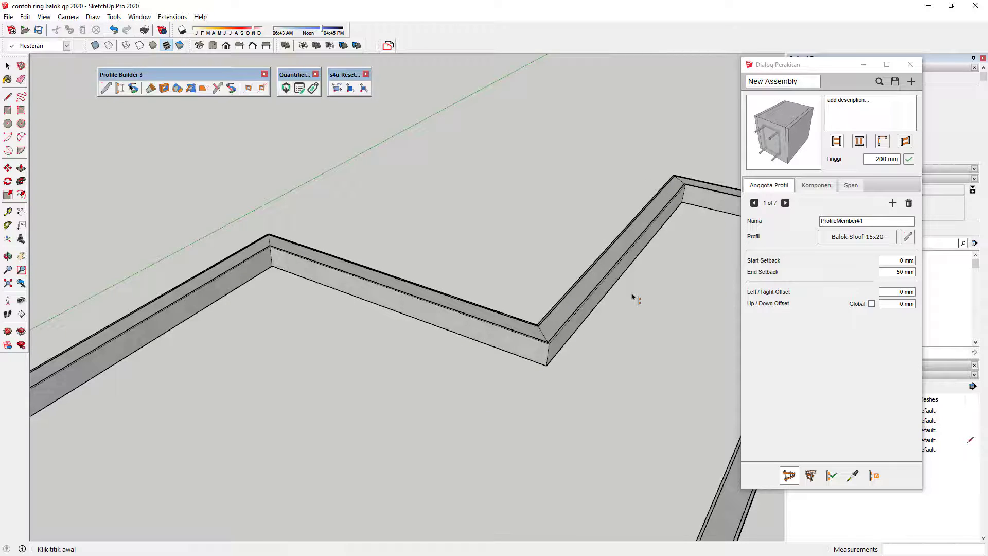
# Frame the beam end closely and drag Dialog Perakitan left to reveal the Default Tray
pyautogui.scroll(-2, 609, 236)
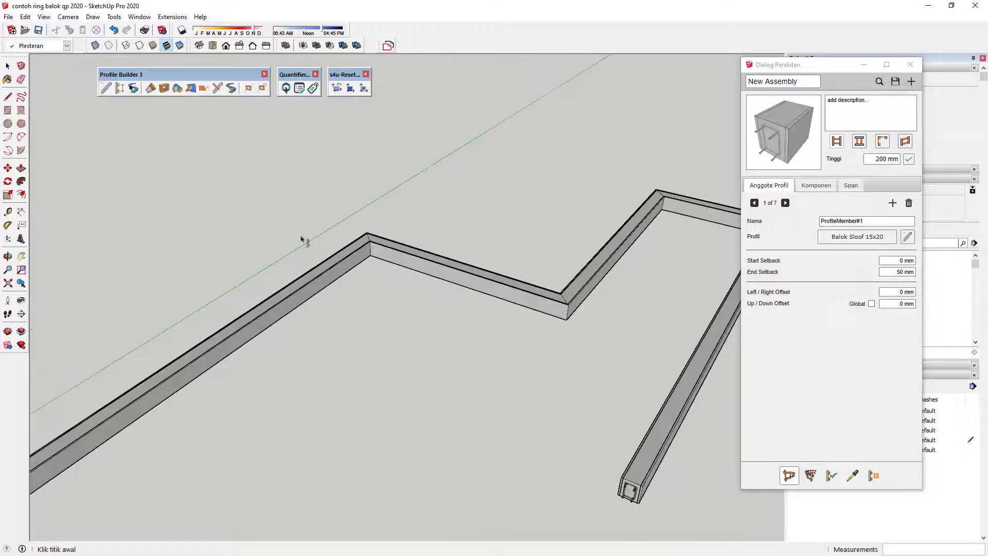
pyautogui.scroll(-2, 568, 223)
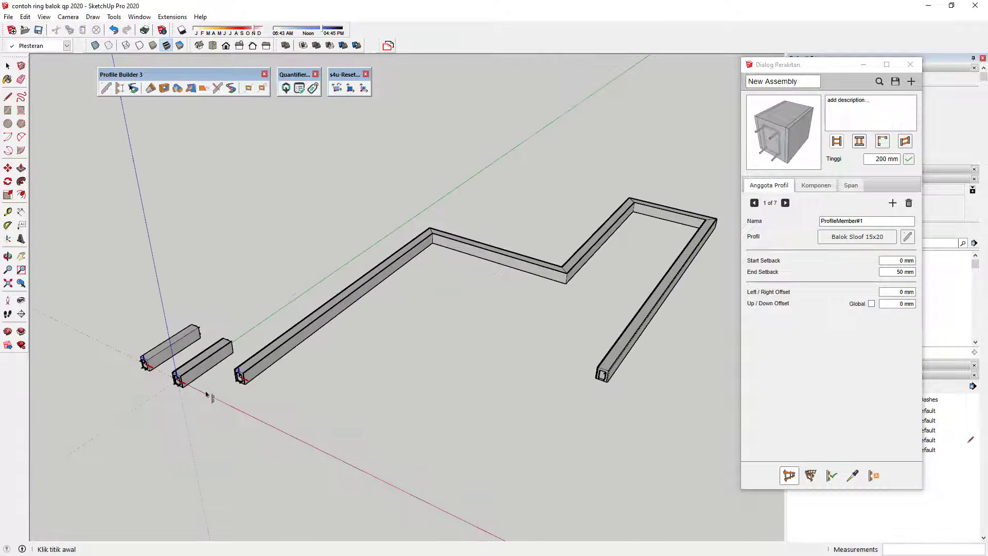
pyautogui.scroll(3, 211, 393)
pyautogui.scroll(3, 277, 371)
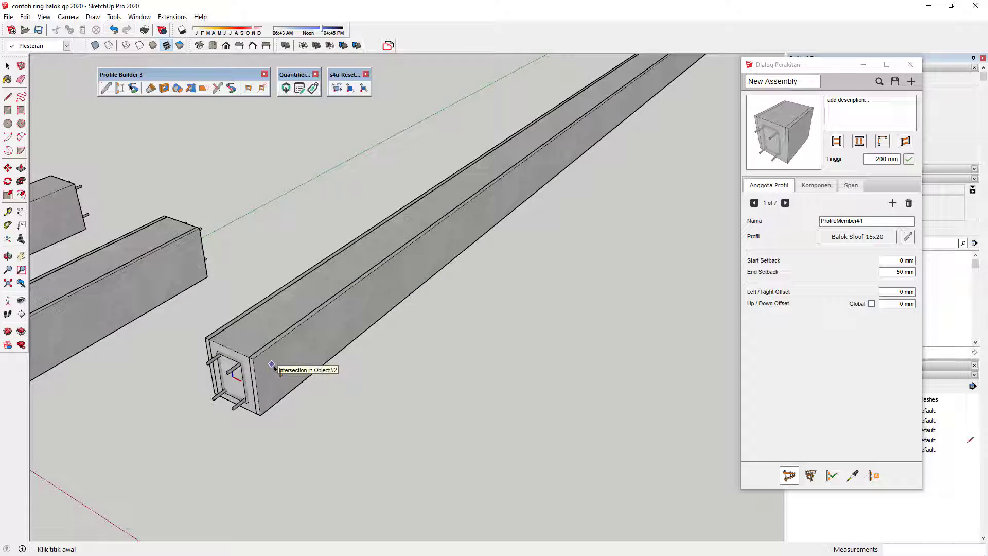
pyautogui.scroll(2, 258, 364)
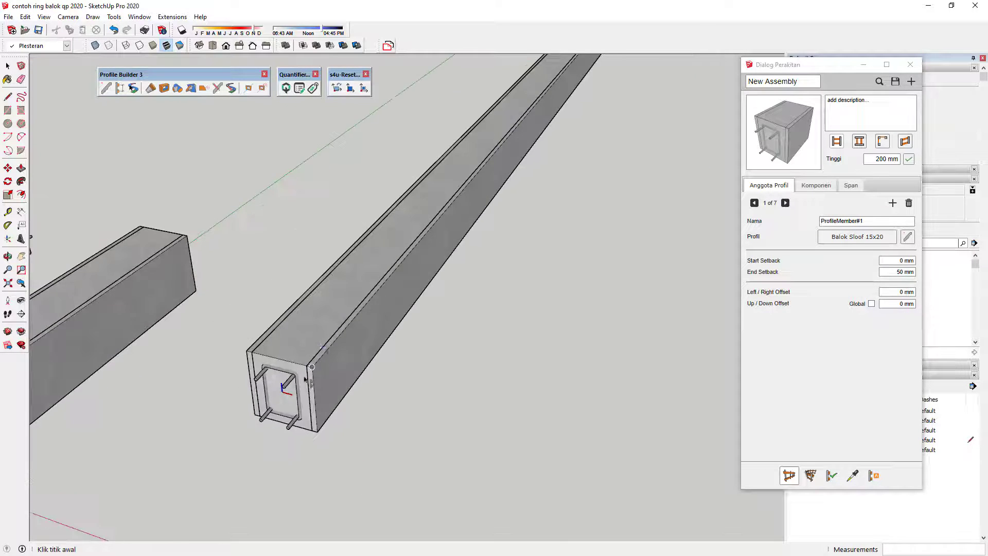
pyautogui.scroll(3, 288, 370)
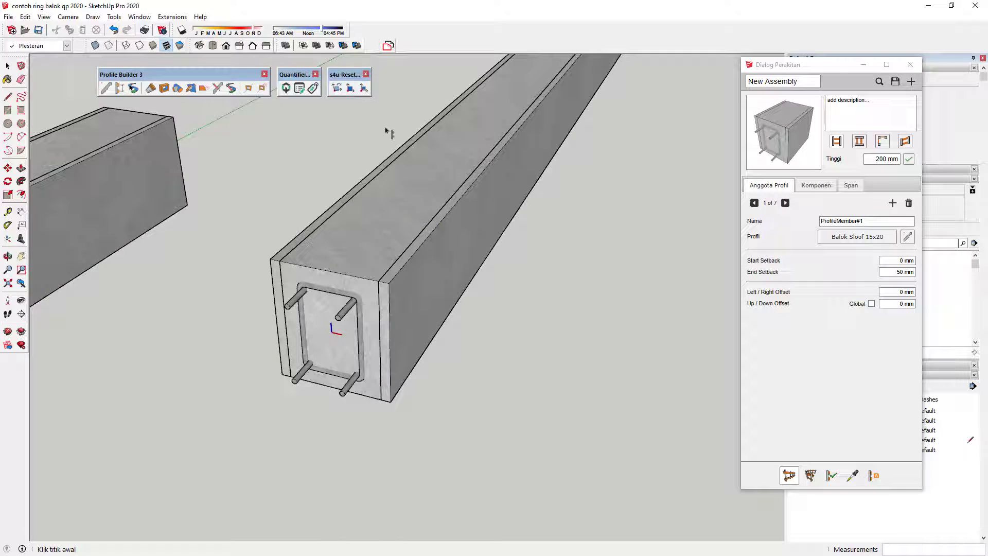
pyautogui.moveTo(836, 70); pyautogui.dragTo(561, 88)
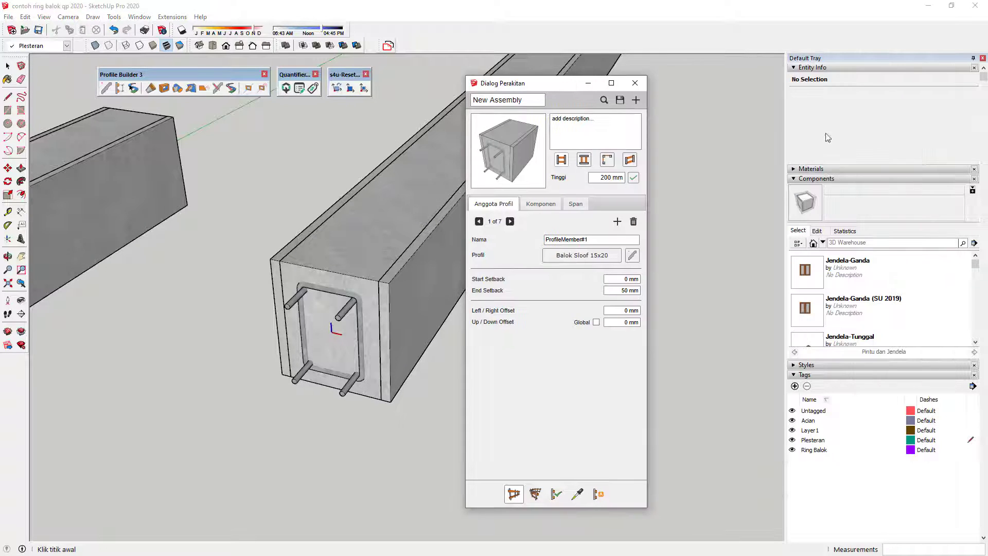
# Pick Brick Antique 01 from the Brick, Cladding and Siding materials collection
pyautogui.click(850, 180)
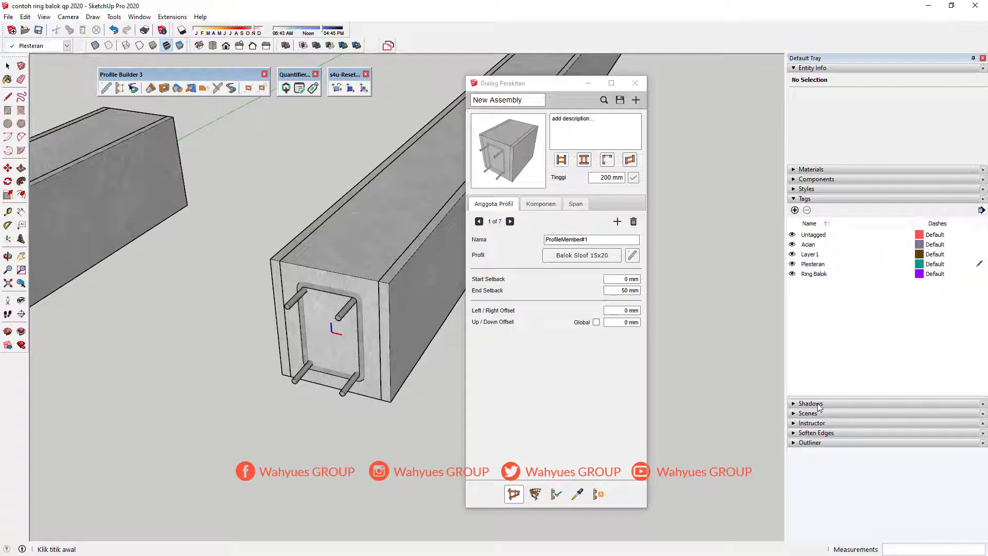
pyautogui.click(828, 169)
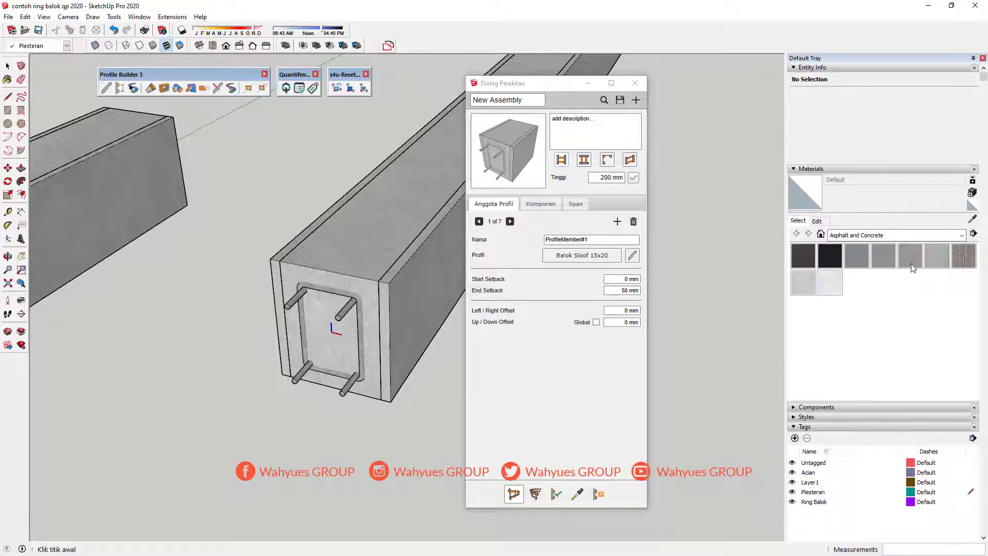
pyautogui.click(881, 236)
pyautogui.click(882, 252)
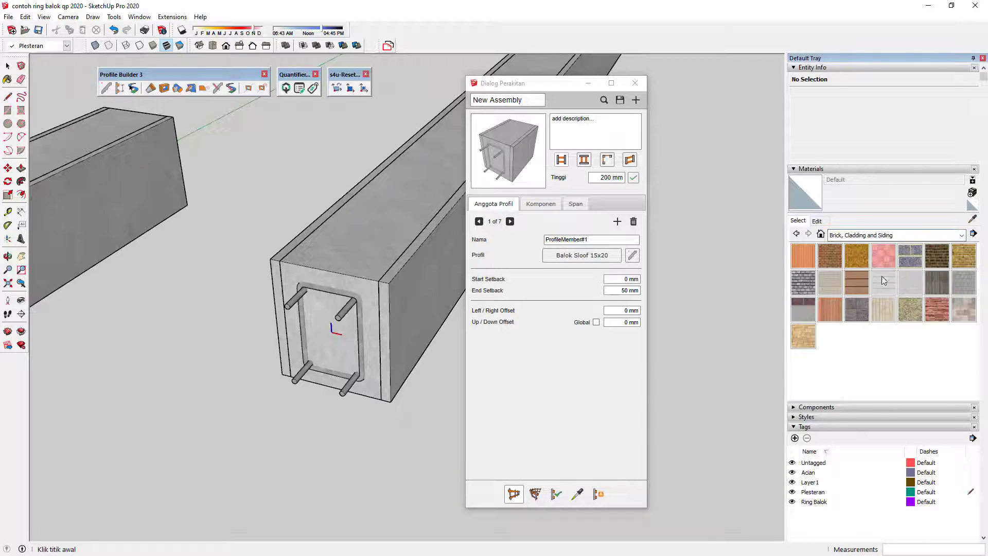
pyautogui.click(830, 257)
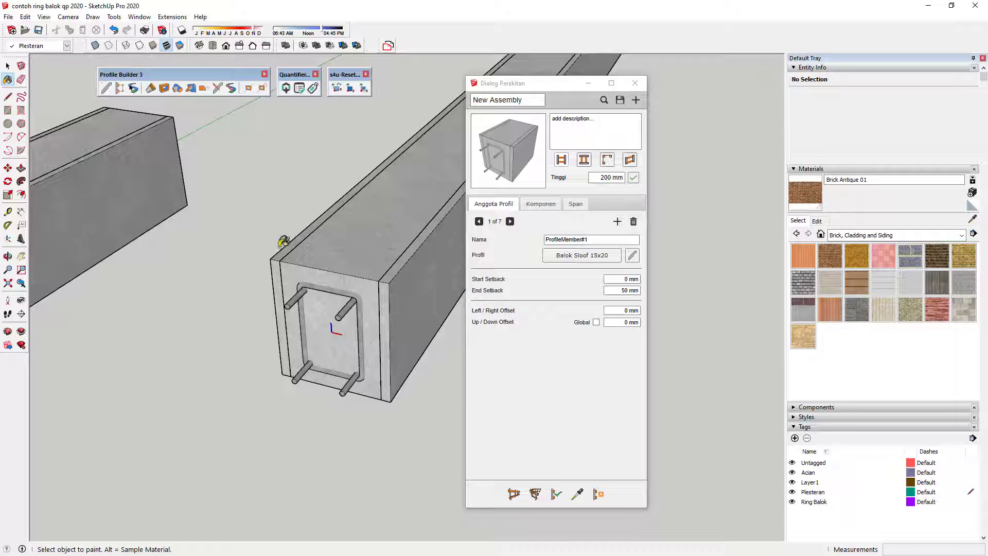
# Enter the beam, select its connected plaster faces, and paint them Brick Antique 01
pyautogui.click(8, 66)
pyautogui.doubleClick(378, 265)
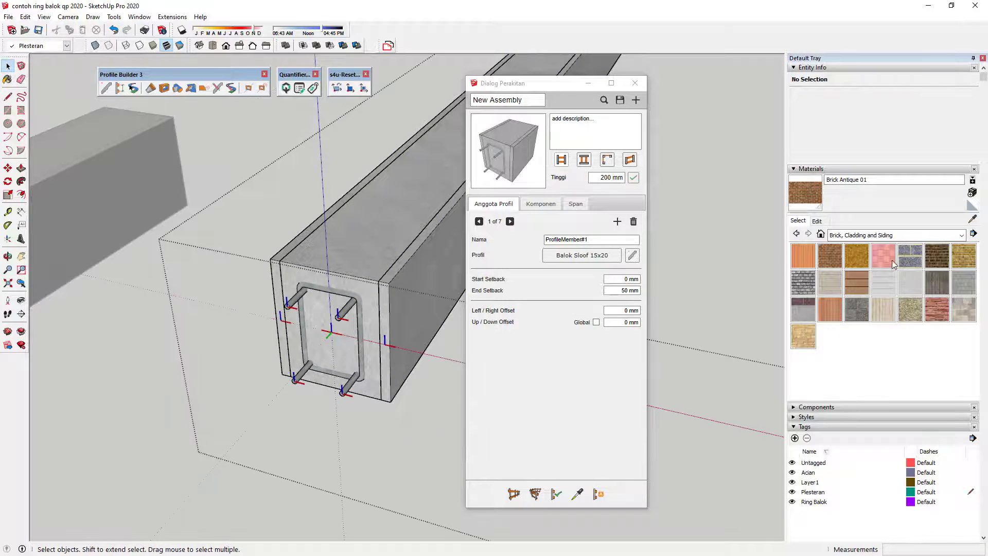
pyautogui.click(839, 262)
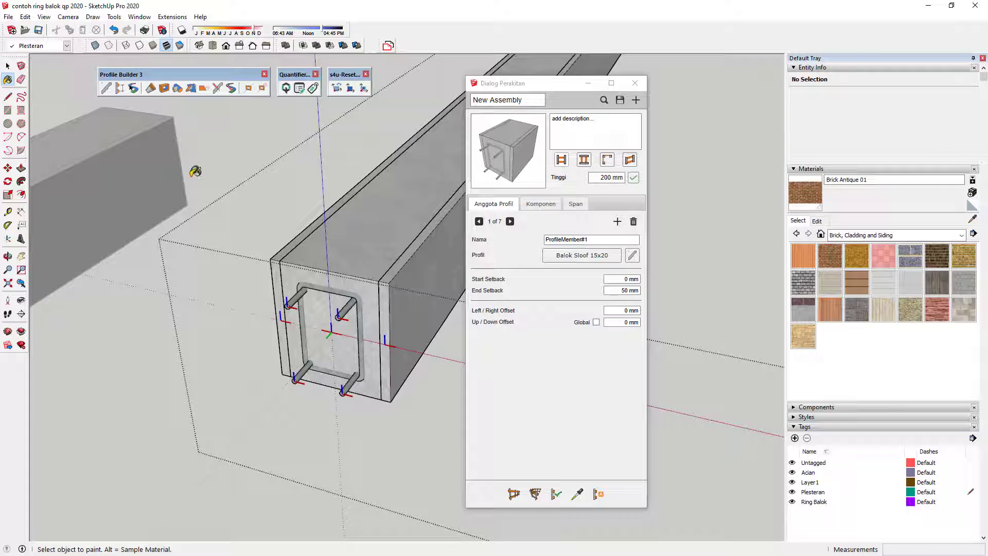
pyautogui.click(6, 67)
pyautogui.click(374, 229)
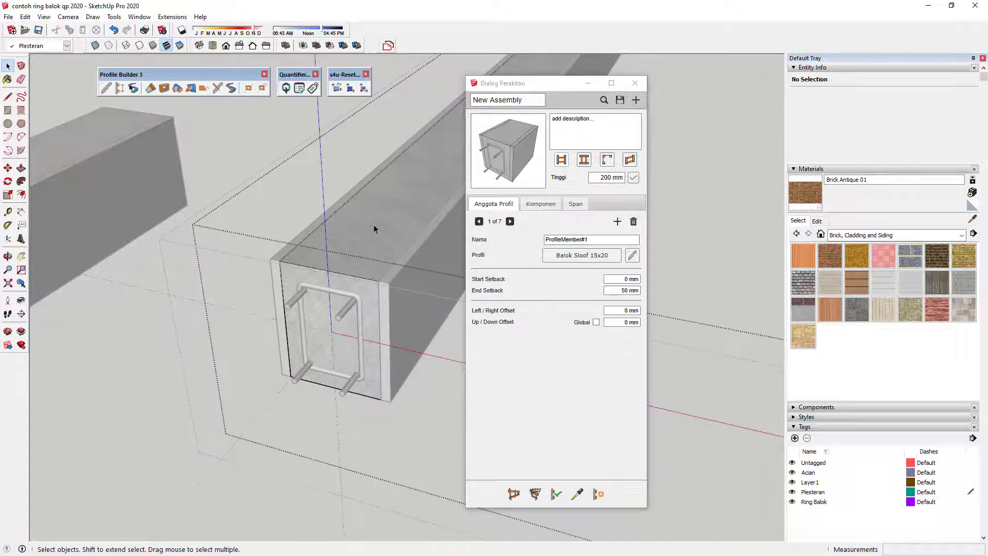
pyautogui.tripleClick(374, 229)
pyautogui.click(835, 263)
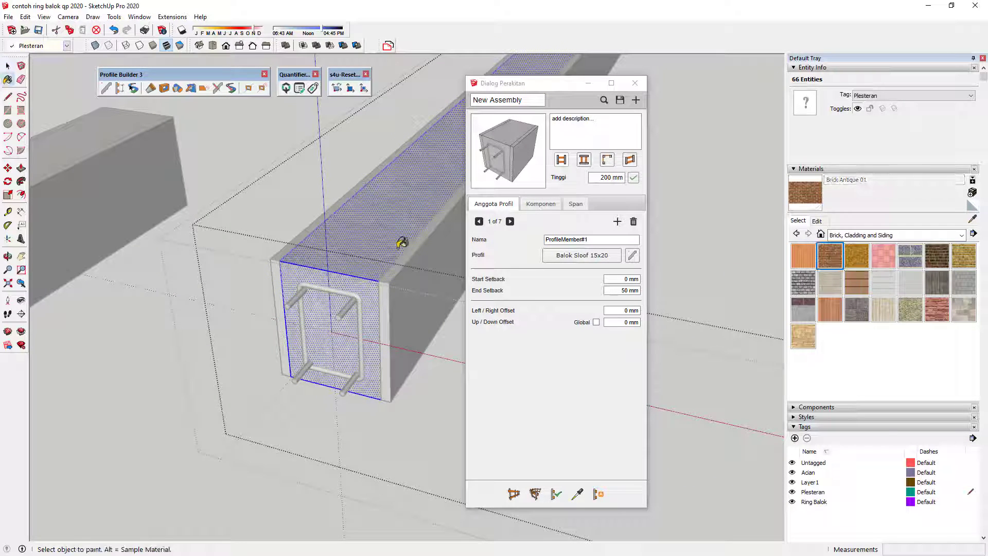
pyautogui.click(398, 240)
pyautogui.click(7, 67)
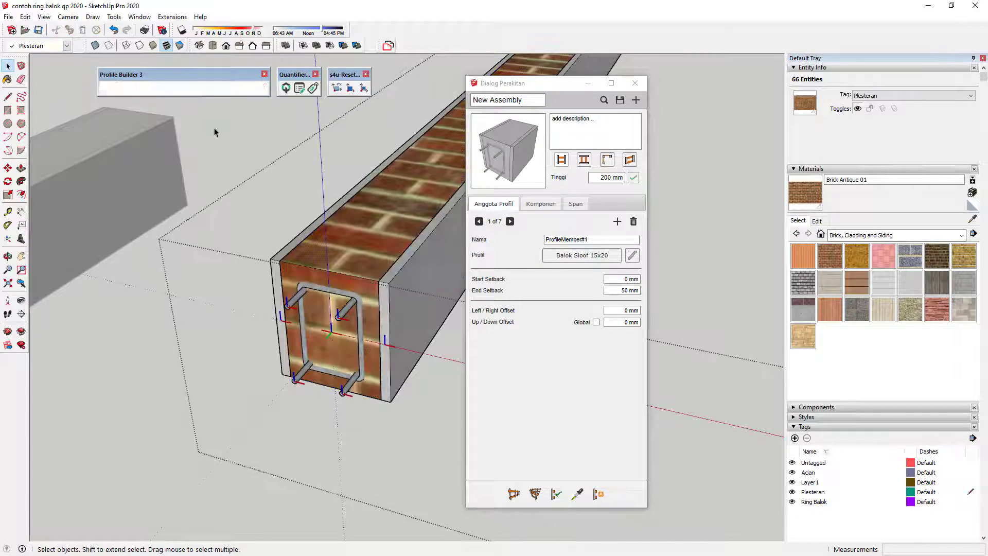
pyautogui.moveTo(309, 257); pyautogui.dragTo(190, 270, button='middle')
# Orbit and zoom closely around the brick-topped beam, including a near end-on view
pyautogui.scroll(-3, 191, 270)
pyautogui.scroll(2, 311, 264)
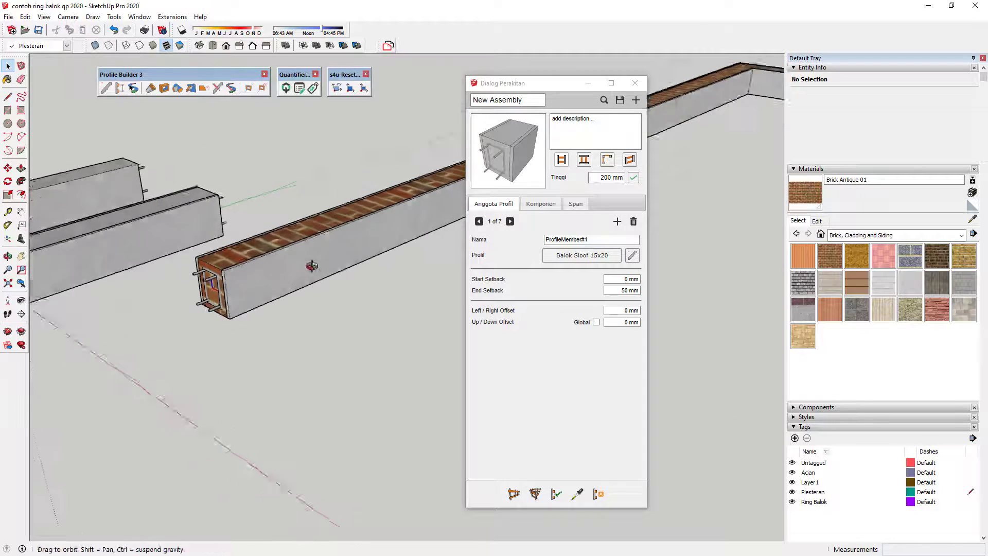
pyautogui.scroll(2, 311, 264)
pyautogui.scroll(2, 341, 288)
pyautogui.scroll(1, 362, 284)
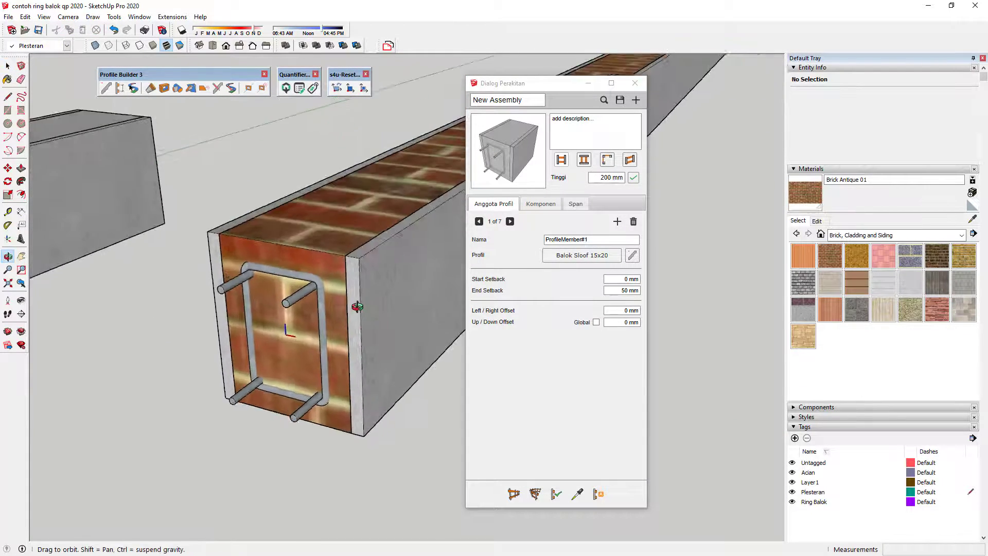
pyautogui.scroll(1, 339, 273)
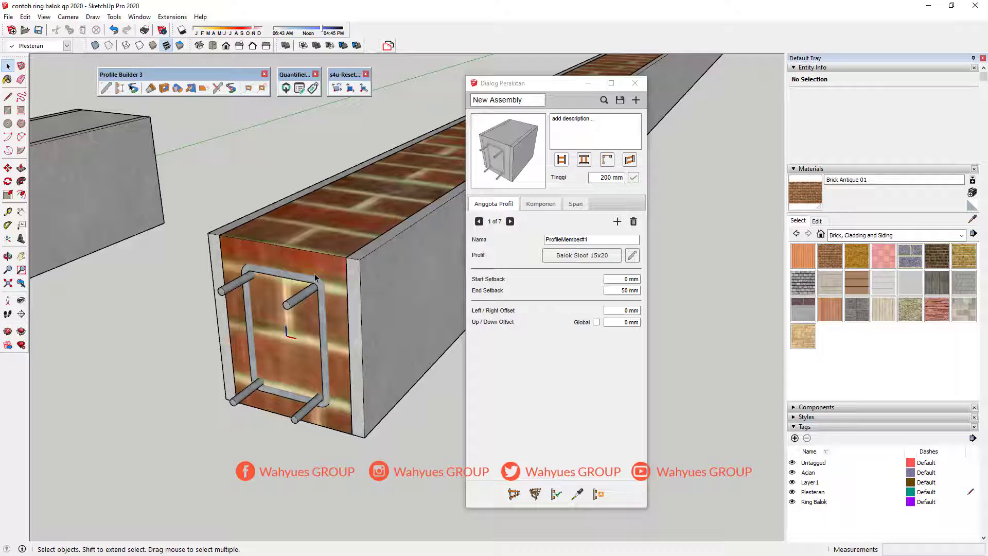
pyautogui.moveTo(368, 273); pyautogui.dragTo(249, 261, button='middle')
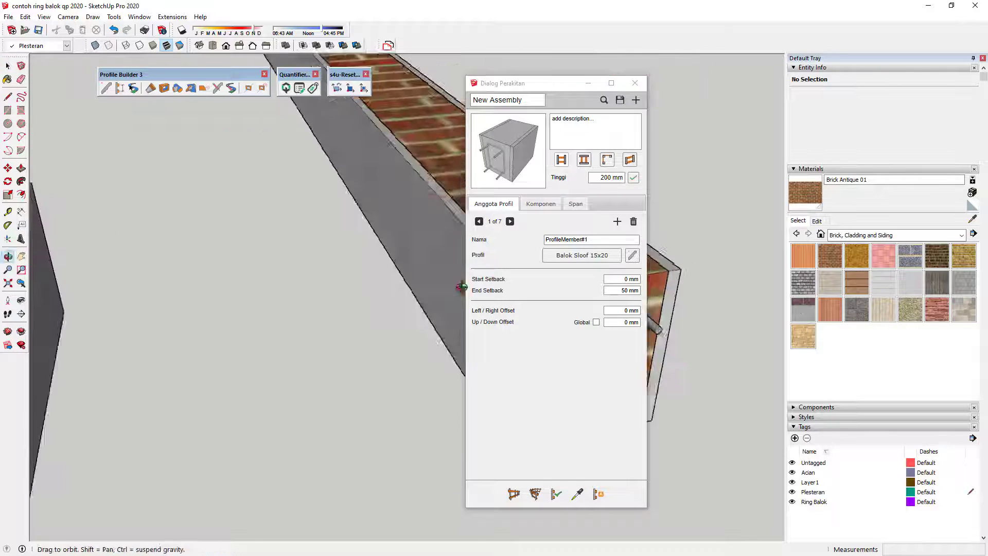
pyautogui.scroll(-5, 284, 285)
pyautogui.scroll(3, 284, 285)
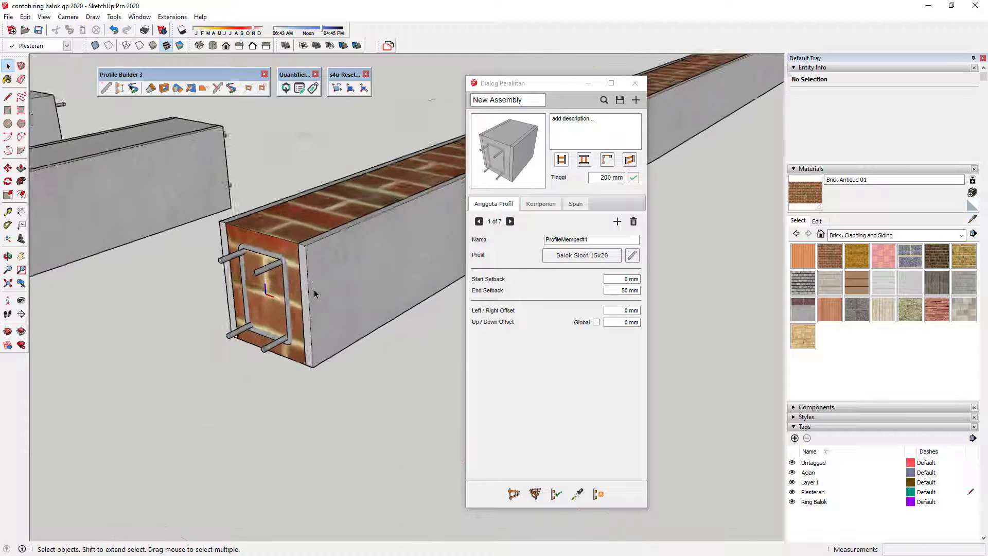
pyautogui.scroll(2, 298, 289)
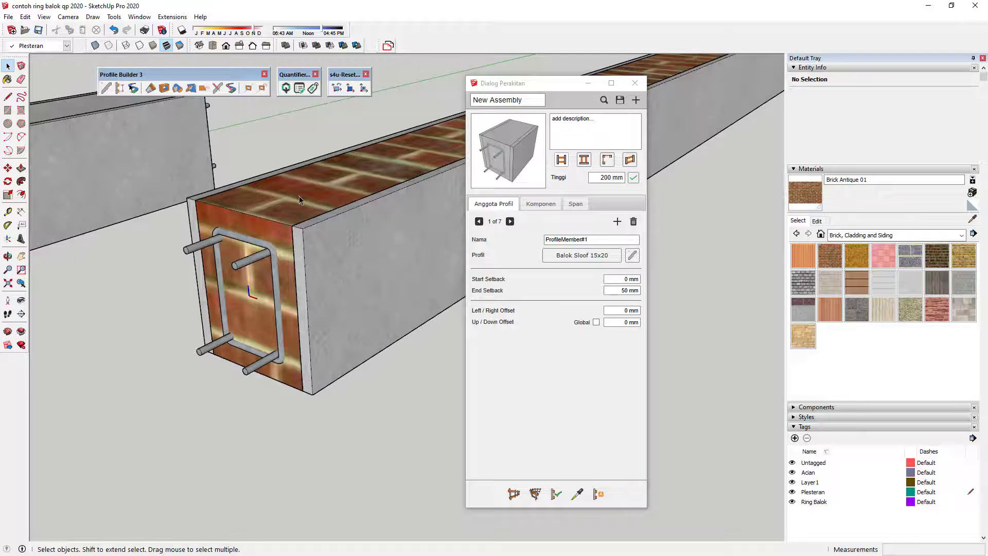
pyautogui.moveTo(302, 213)
pyautogui.mouseDown(button='middle')
pyautogui.moveTo(407, 345)
pyautogui.moveTo(280, 296)
pyautogui.mouseUp(button='middle')
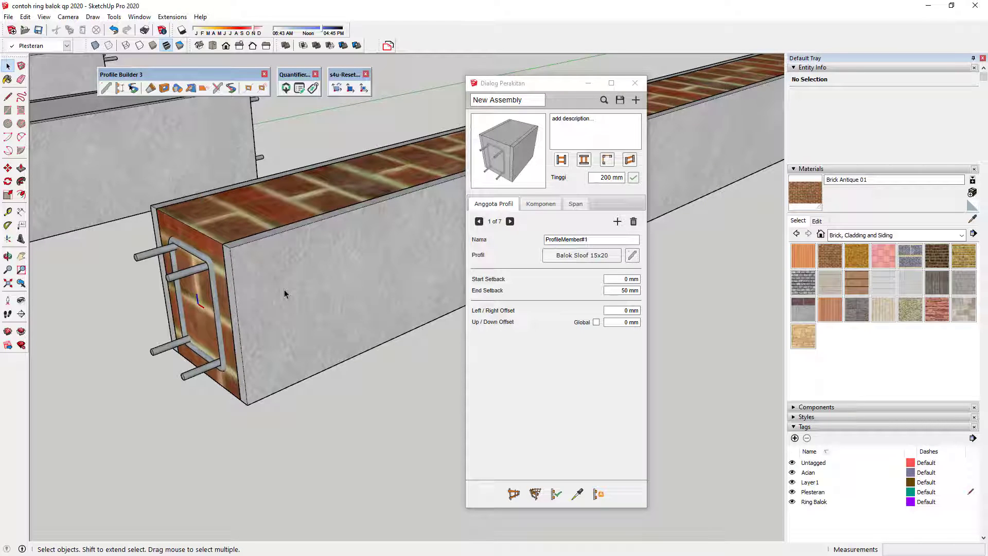
pyautogui.moveTo(280, 289)
pyautogui.mouseDown(button='middle')
pyautogui.moveTo(474, 320)
pyautogui.moveTo(303, 280)
pyautogui.mouseUp(button='middle')
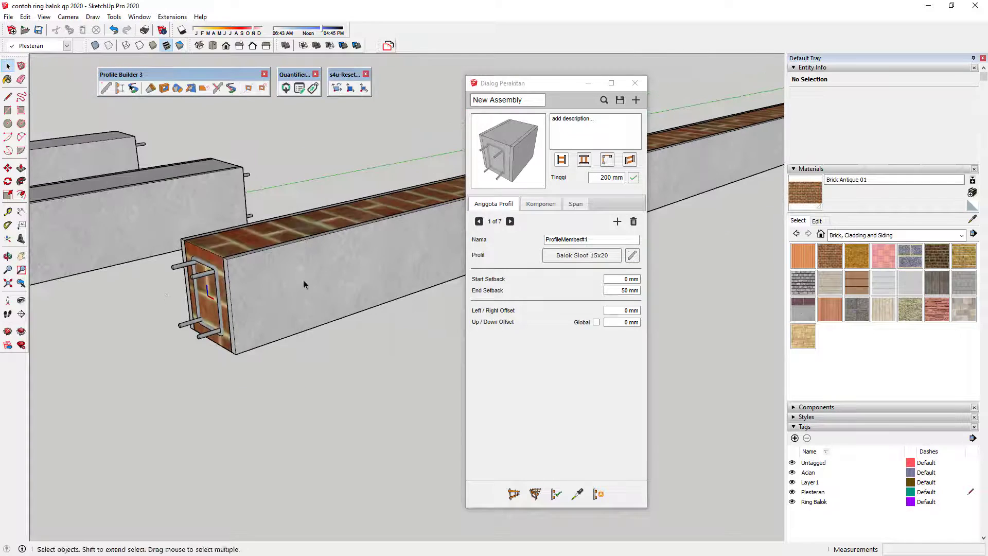
pyautogui.scroll(3, 329, 319)
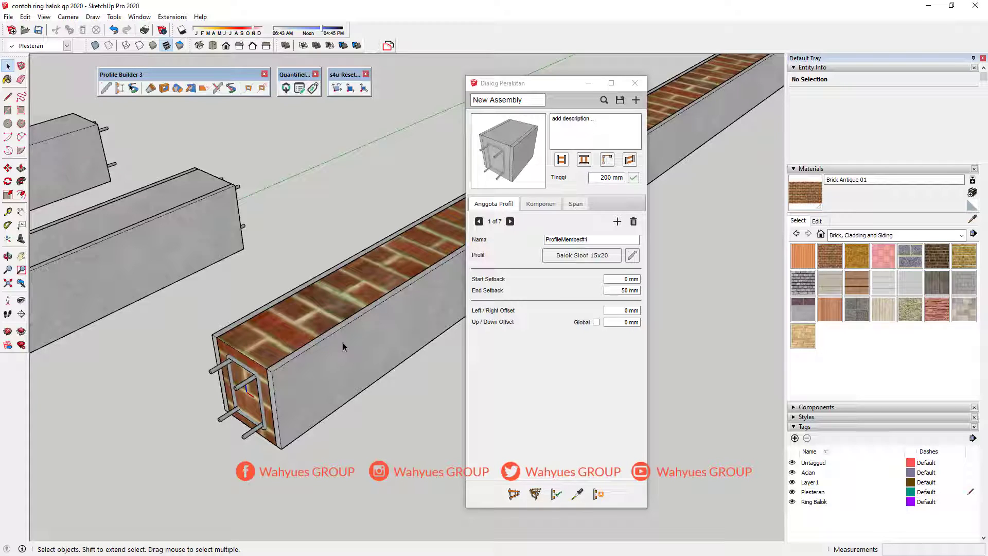
# Orbit and zoom out until the whole ring beam layout fits, beams pointing up-right
pyautogui.moveTo(343, 346); pyautogui.dragTo(430, 316, button='middle')
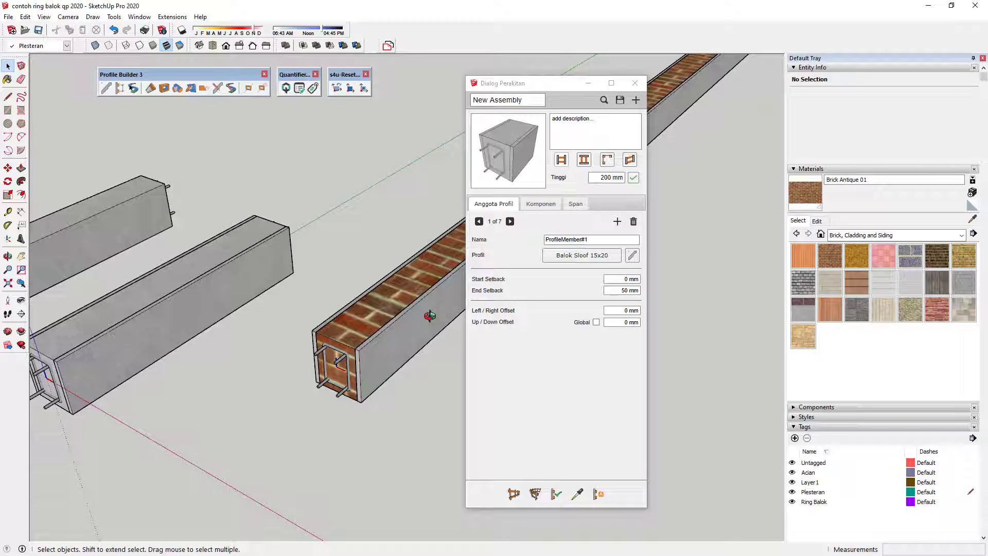
pyautogui.moveTo(429, 315); pyautogui.dragTo(399, 326, button='middle')
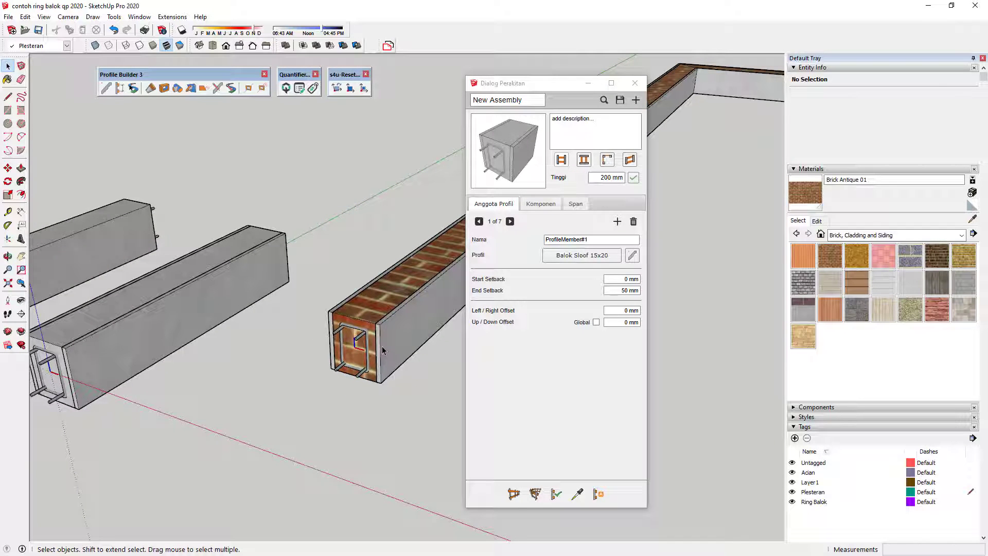
pyautogui.scroll(-5, 382, 351)
pyautogui.moveTo(383, 350)
pyautogui.mouseDown(button='middle')
pyautogui.moveTo(334, 319)
pyautogui.moveTo(192, 280)
pyautogui.mouseUp(button='middle')
pyautogui.scroll(3, 191, 279)
pyautogui.scroll(-3, 341, 237)
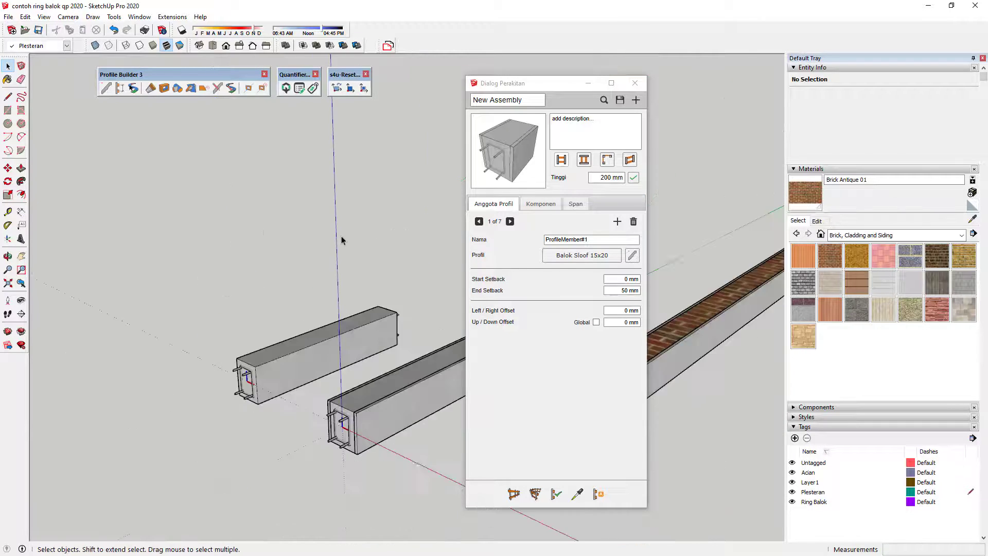
pyautogui.scroll(-2, 222, 232)
pyautogui.moveTo(222, 231)
pyautogui.mouseDown(button='middle')
pyautogui.moveTo(371, 315)
pyautogui.moveTo(335, 307)
pyautogui.mouseUp(button='middle')
pyautogui.scroll(2, 359, 293)
pyautogui.click(313, 315)
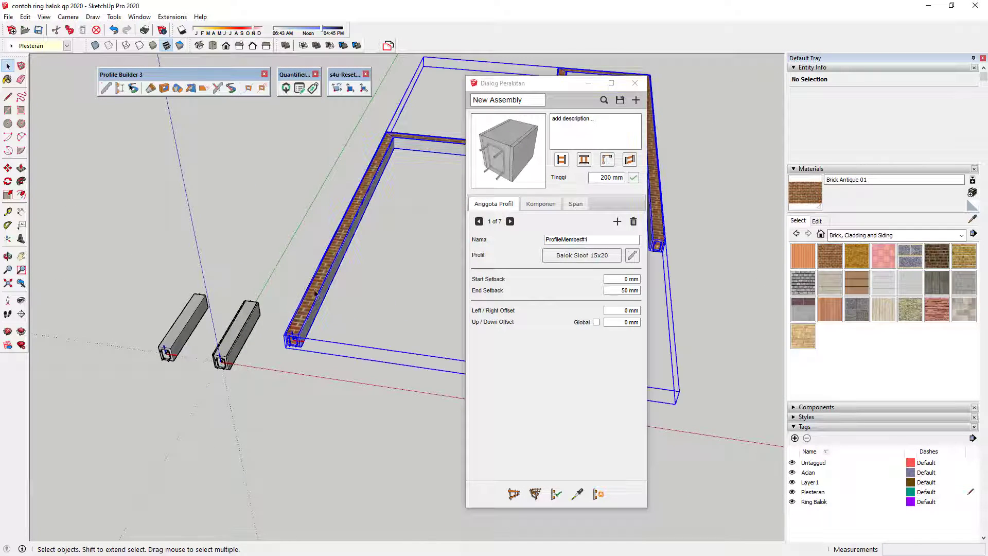
pyautogui.scroll(-2, 227, 299)
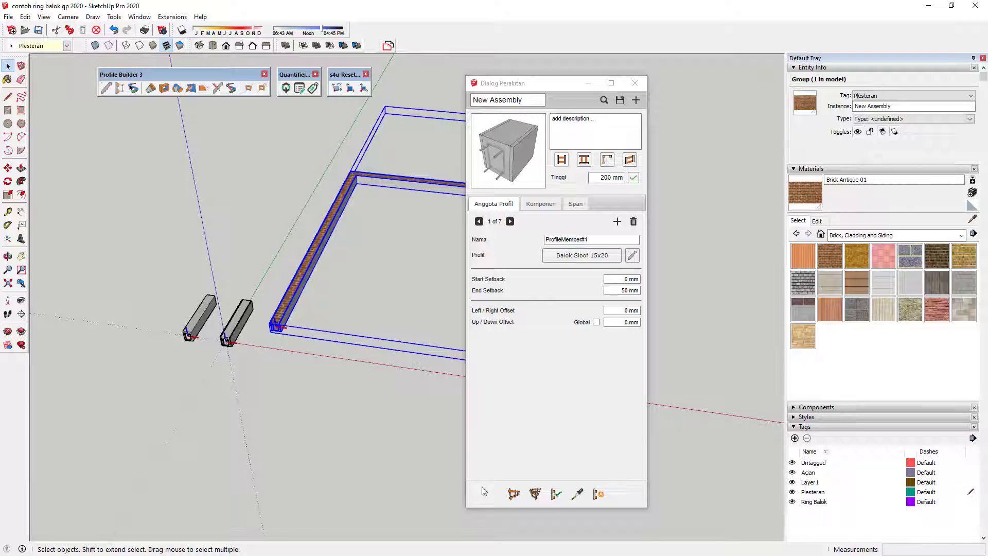
pyautogui.click(514, 494)
pyautogui.moveTo(287, 375); pyautogui.dragTo(132, 316, button='middle')
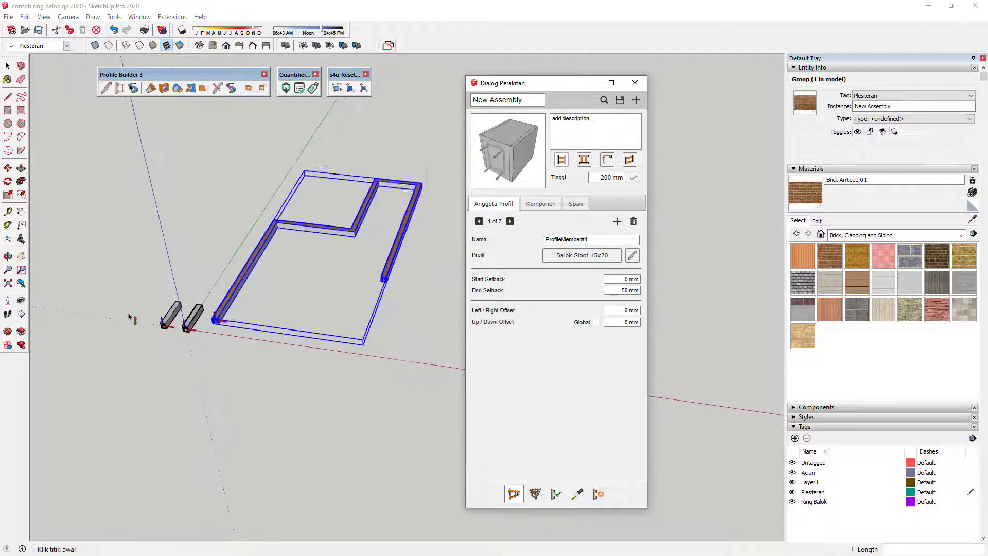
pyautogui.scroll(2, 236, 329)
pyautogui.click(222, 324)
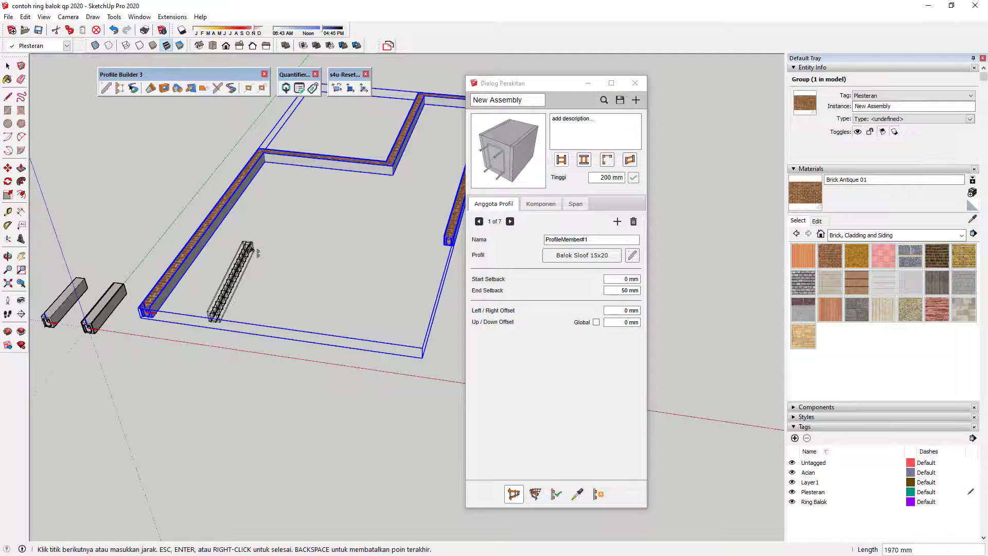
pyautogui.click(263, 242)
pyautogui.click(304, 252)
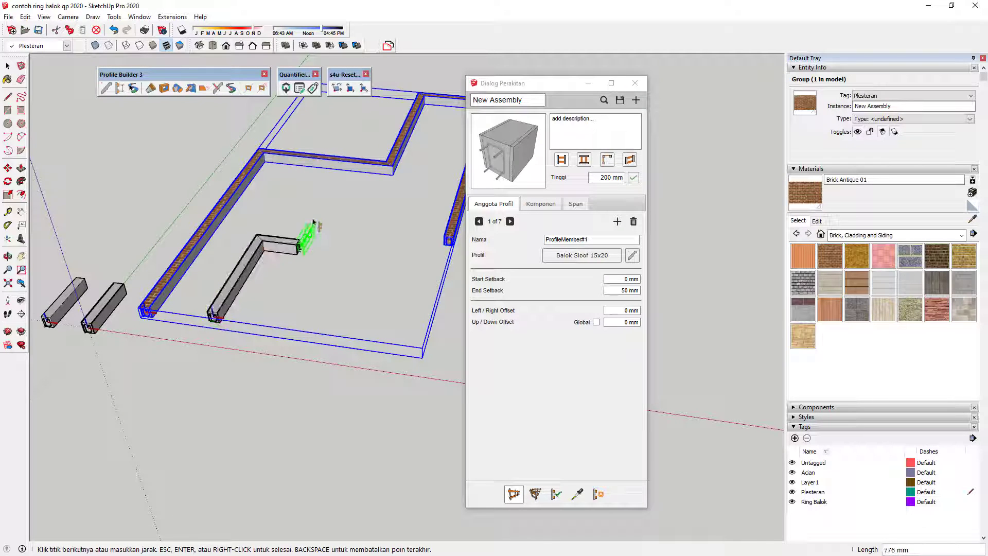
pyautogui.click(323, 207)
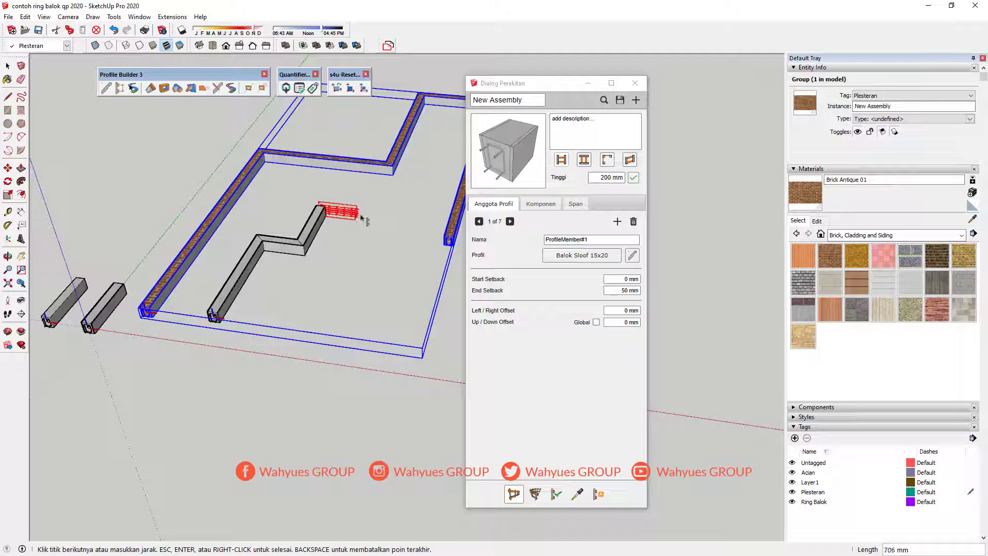
pyautogui.click(358, 213)
pyautogui.rightClick(337, 278)
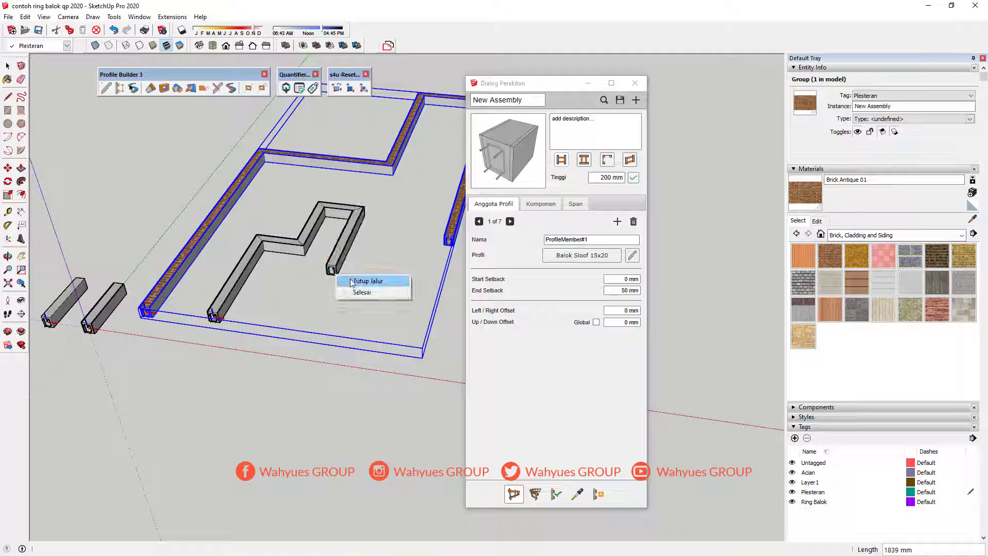
pyautogui.click(360, 295)
pyautogui.scroll(2, 218, 308)
pyautogui.scroll(2, 218, 307)
pyautogui.scroll(2, 213, 304)
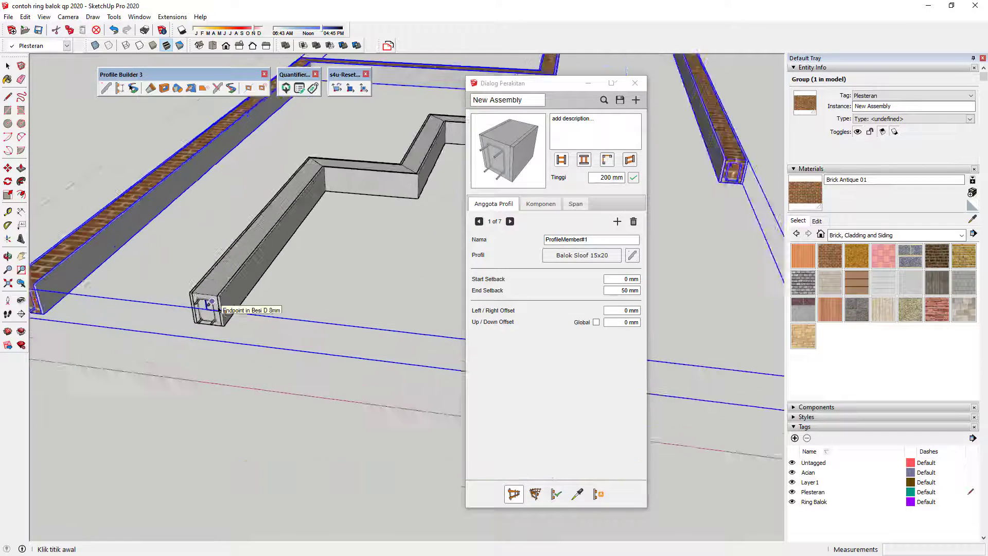
pyautogui.scroll(3, 213, 304)
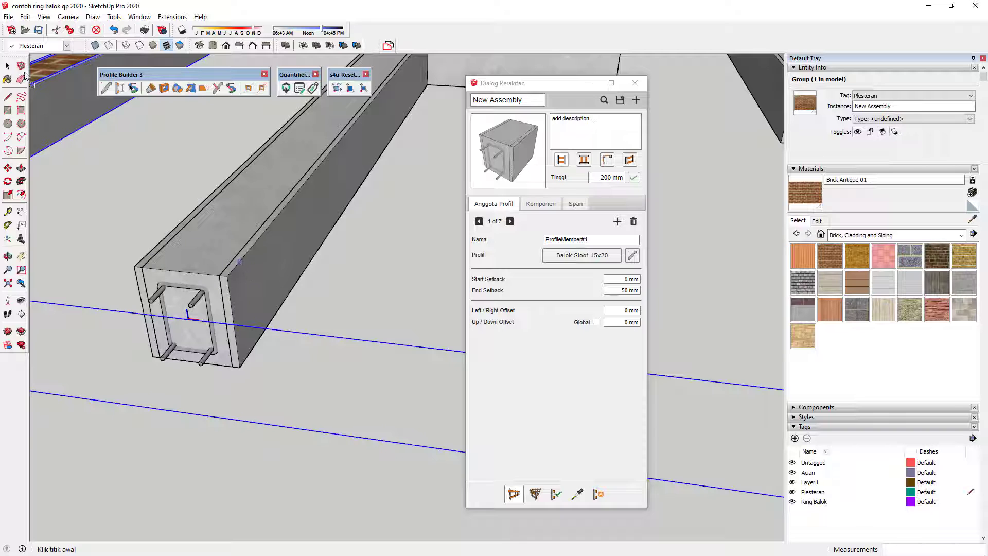
pyautogui.press('space')
pyautogui.moveTo(187, 188)
pyautogui.mouseDown(button='middle')
pyautogui.moveTo(376, 260)
pyautogui.moveTo(147, 409)
pyautogui.mouseUp(button='middle')
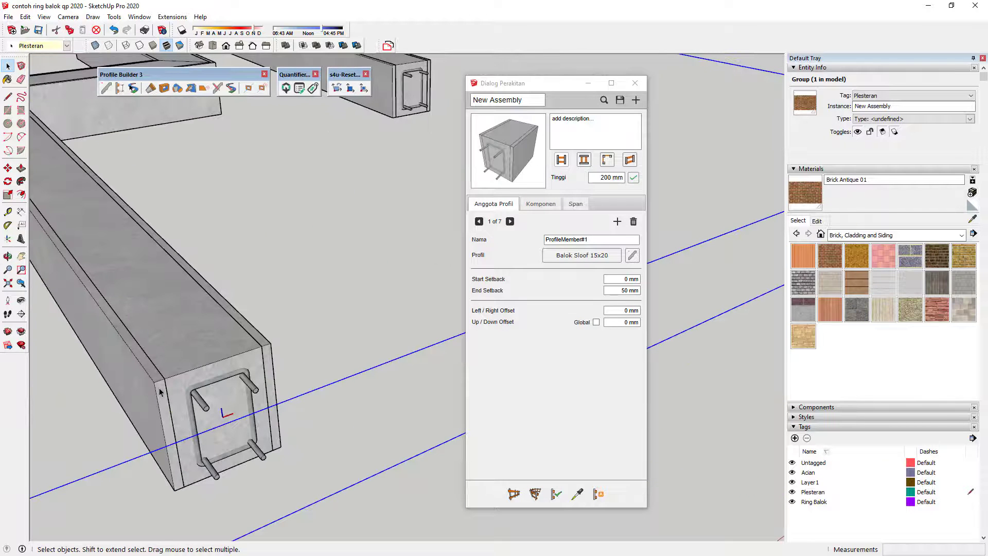
pyautogui.scroll(-5, 252, 369)
pyautogui.moveTo(98, 337); pyautogui.dragTo(353, 309, button='middle')
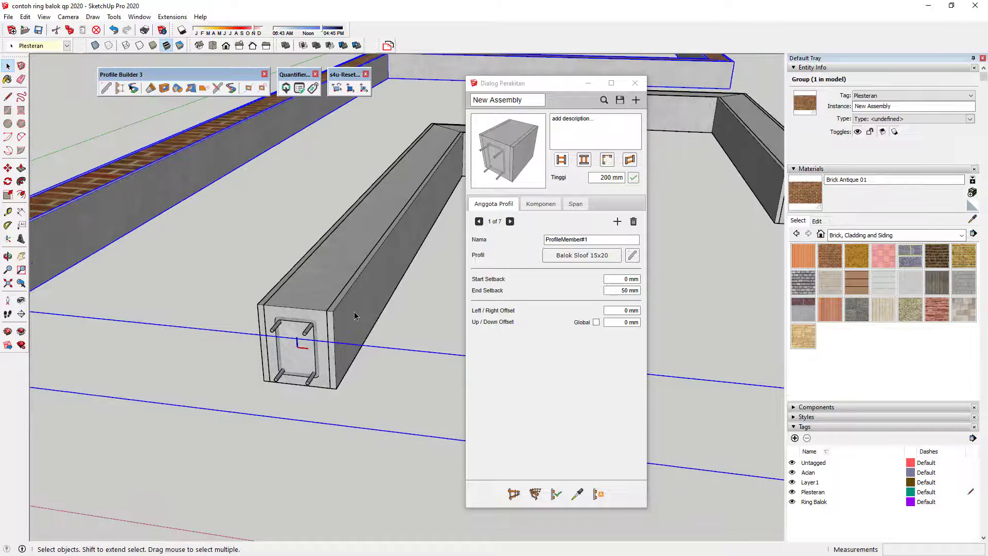
pyautogui.scroll(2, 361, 294)
pyautogui.scroll(-2, 370, 289)
pyautogui.scroll(-3, 410, 275)
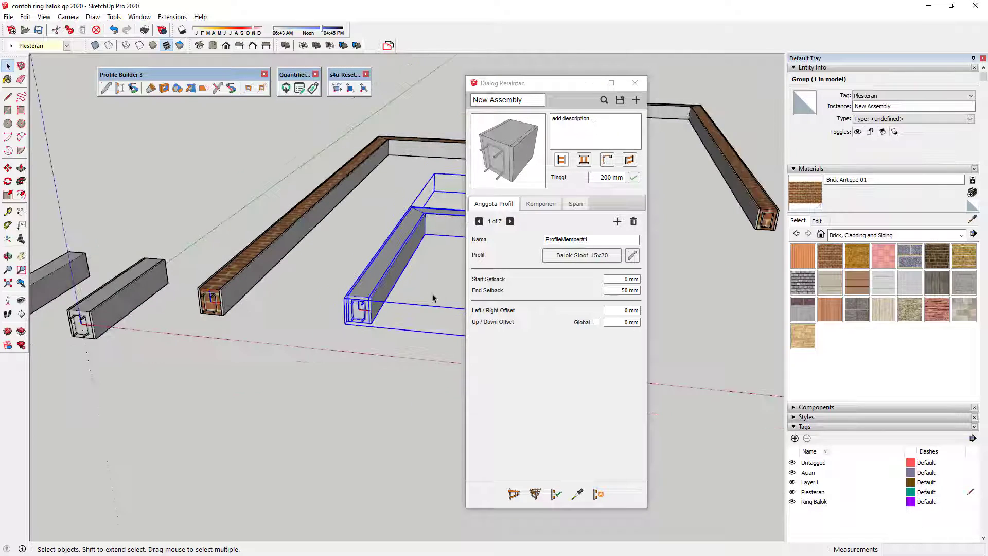
pyautogui.moveTo(410, 275)
pyautogui.mouseDown(button='middle')
pyautogui.moveTo(223, 291)
pyautogui.moveTo(299, 289)
pyautogui.mouseUp(button='middle')
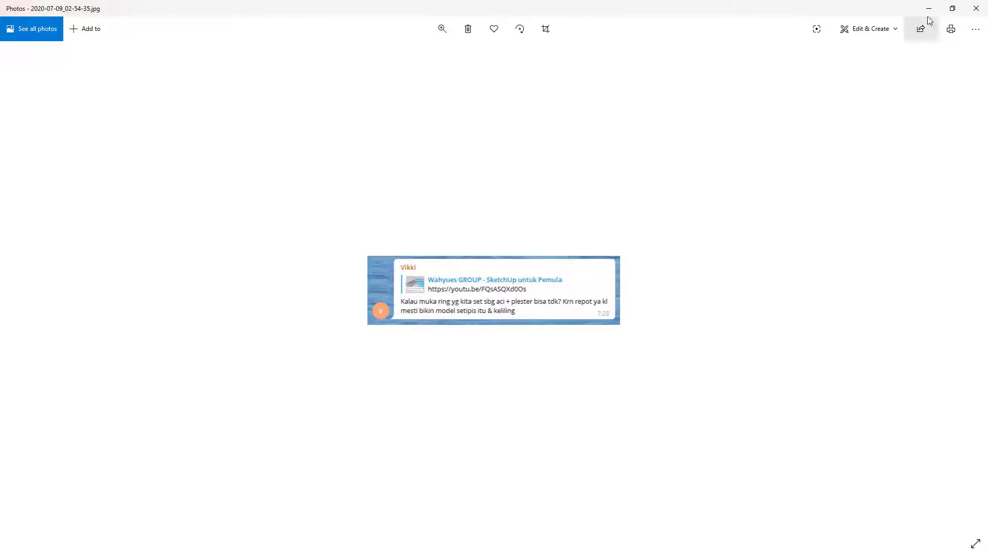
# Close Photos, select the leftmost beam and open its Quantifier Pro Laporan Detail Biaya report
pyautogui.click(976, 8)
pyautogui.click(255, 281)
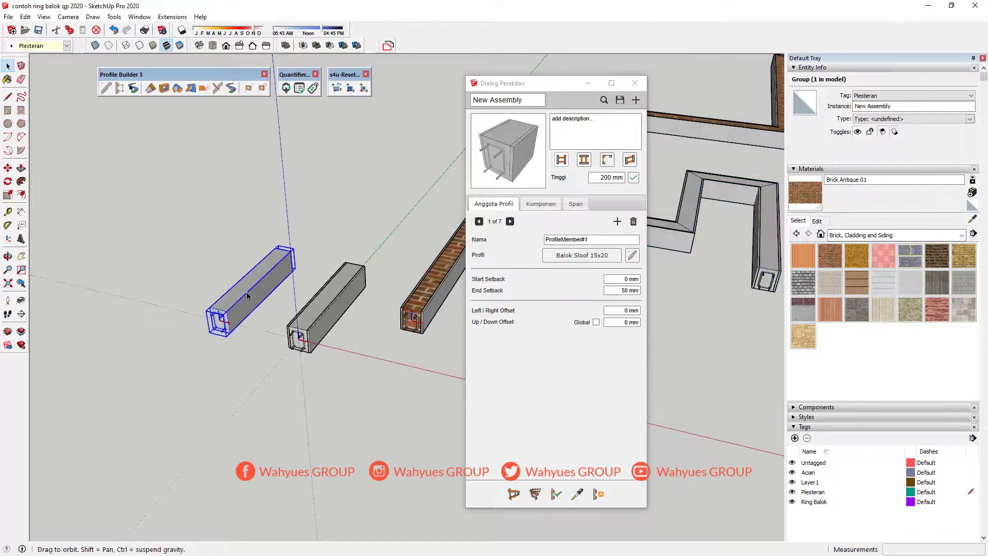
pyautogui.scroll(3, 267, 246)
pyautogui.scroll(2, 292, 202)
pyautogui.moveTo(275, 202)
pyautogui.mouseDown(button='middle')
pyautogui.moveTo(329, 241)
pyautogui.moveTo(280, 249)
pyautogui.mouseUp(button='middle')
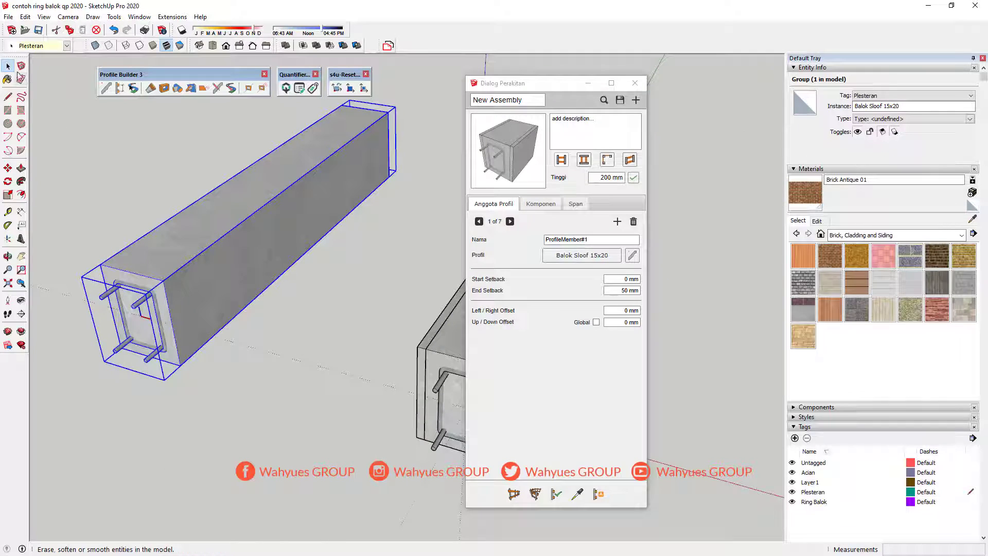
pyautogui.moveTo(252, 275); pyautogui.dragTo(284, 202, button='middle')
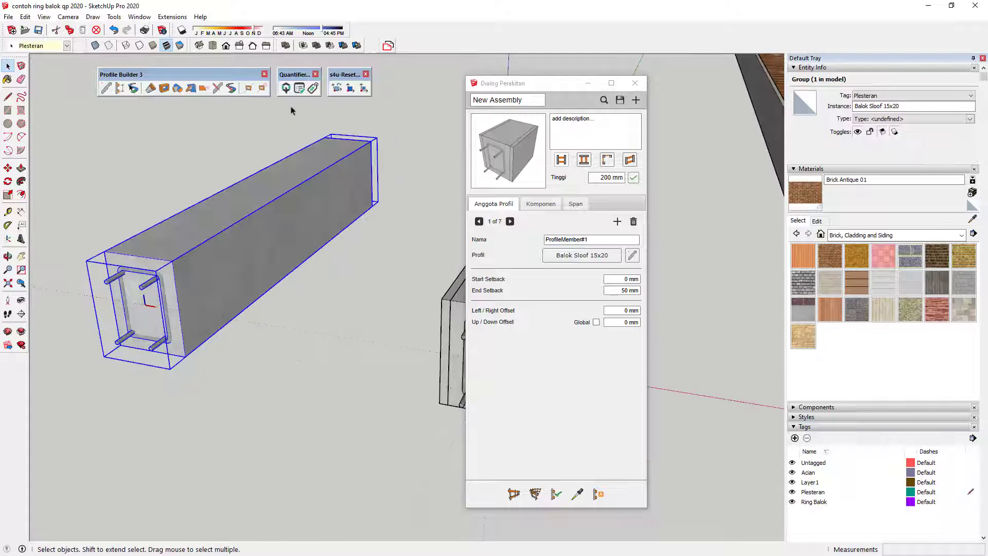
pyautogui.click(286, 89)
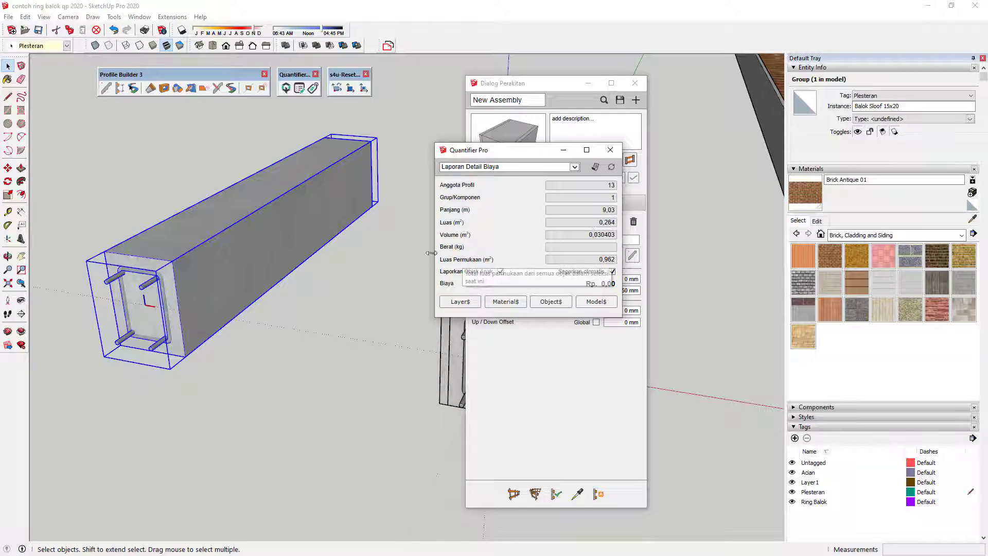
# Move the beam further left along the red axis
pyautogui.middleClick(276, 274)
pyautogui.moveTo(276, 275); pyautogui.dragTo(284, 280, button='middle')
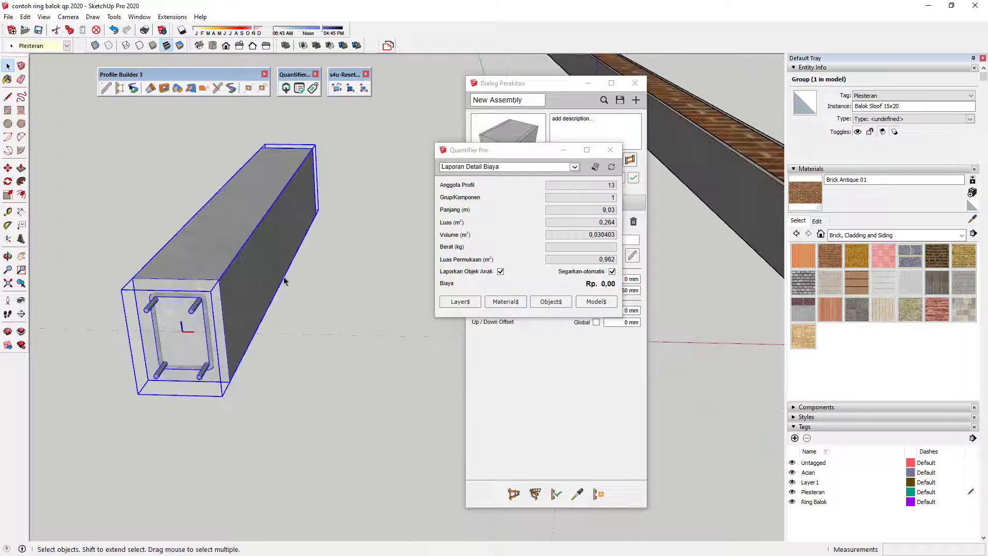
pyautogui.moveTo(211, 221)
pyautogui.mouseDown(button='middle')
pyautogui.moveTo(408, 231)
pyautogui.moveTo(337, 271)
pyautogui.moveTo(310, 321)
pyautogui.moveTo(453, 252)
pyautogui.moveTo(272, 288)
pyautogui.mouseUp(button='middle')
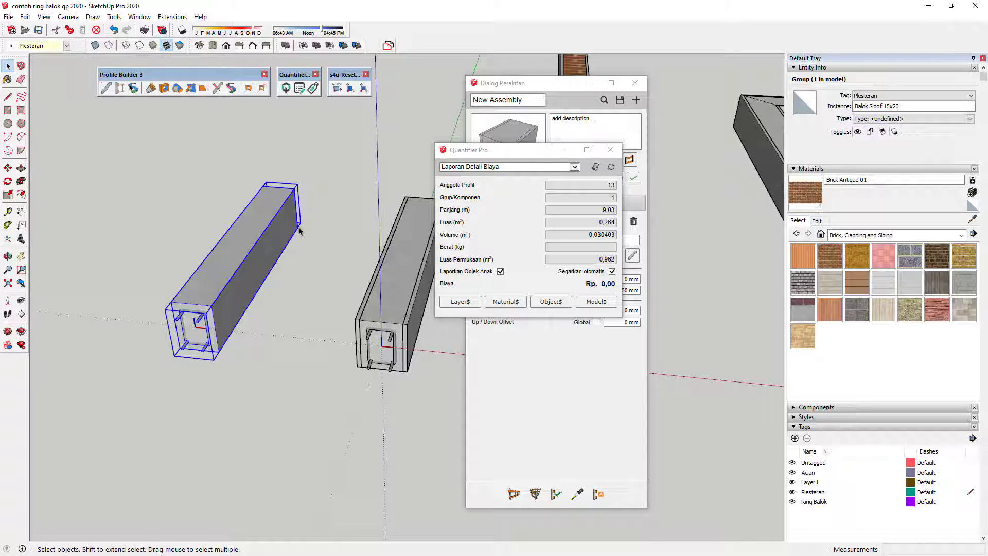
pyautogui.moveTo(299, 230)
pyautogui.mouseDown(button='middle')
pyautogui.moveTo(236, 254)
pyautogui.moveTo(247, 268)
pyautogui.moveTo(261, 210)
pyautogui.moveTo(262, 258)
pyautogui.moveTo(130, 172)
pyautogui.mouseUp(button='middle')
pyautogui.click(8, 167)
pyautogui.click(310, 293)
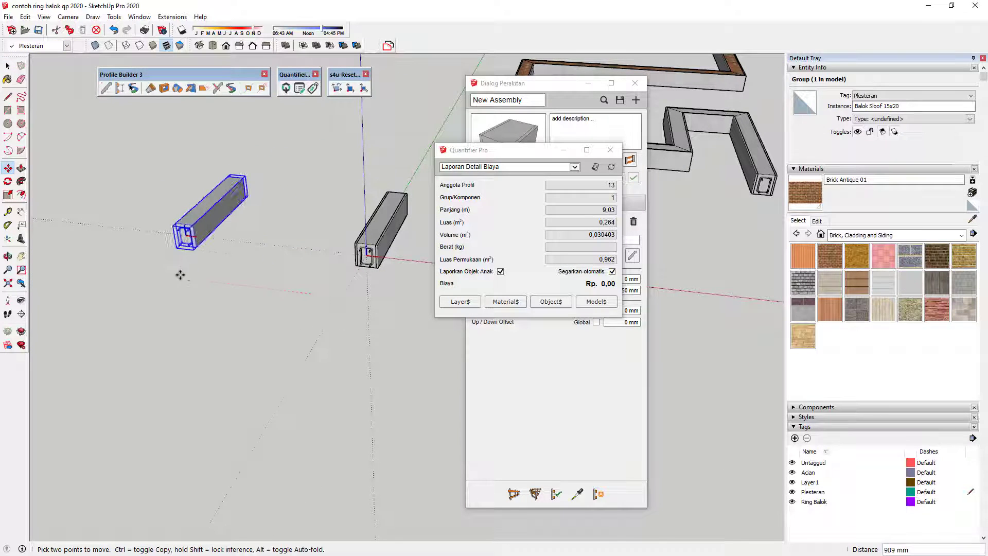
pyautogui.click(122, 267)
pyautogui.press('space')
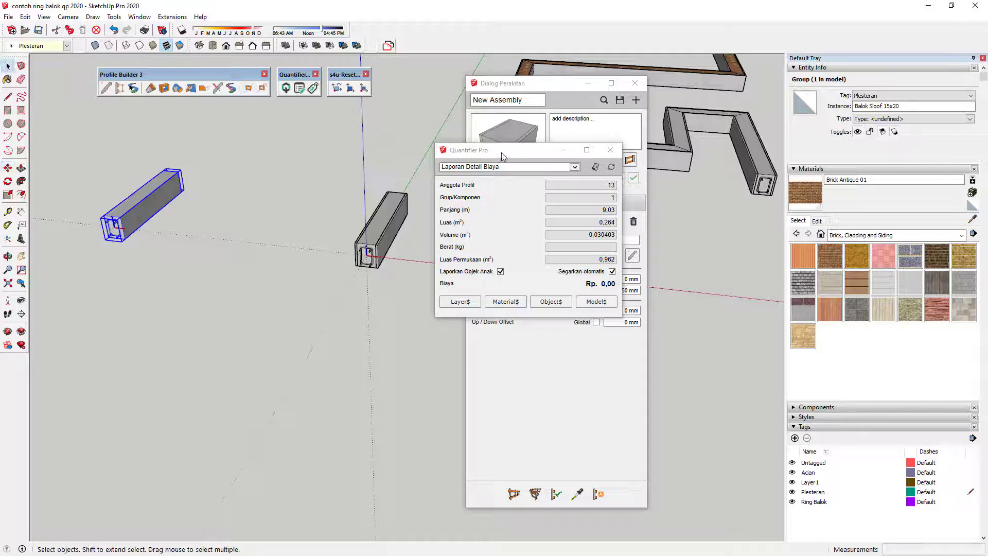
# Explode the moved beam and select its 1 m Ring Balok concrete solid group
pyautogui.moveTo(499, 150); pyautogui.dragTo(730, 177)
pyautogui.scroll(3, 154, 194)
pyautogui.scroll(2, 155, 194)
pyautogui.rightClick(154, 191)
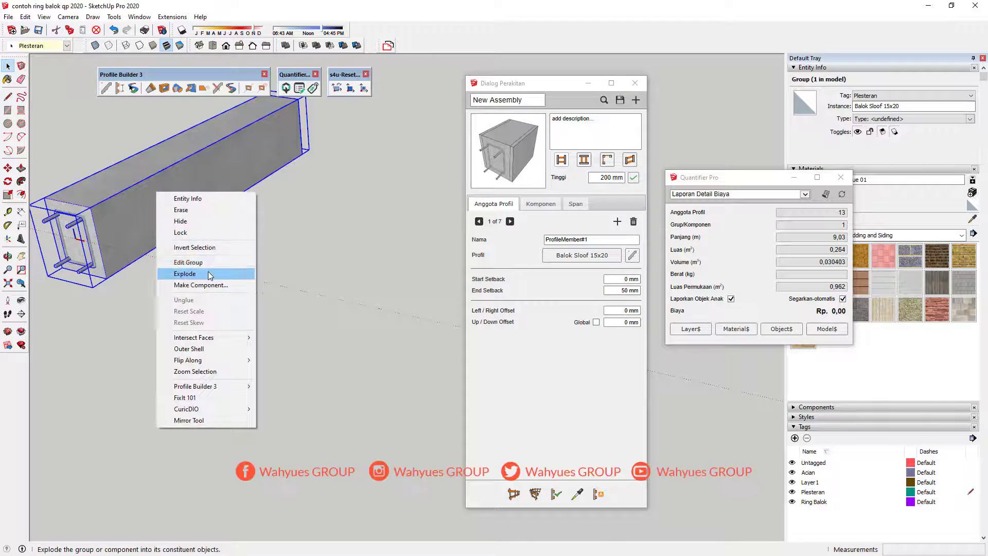
pyautogui.click(184, 273)
pyautogui.scroll(-5, 361, 263)
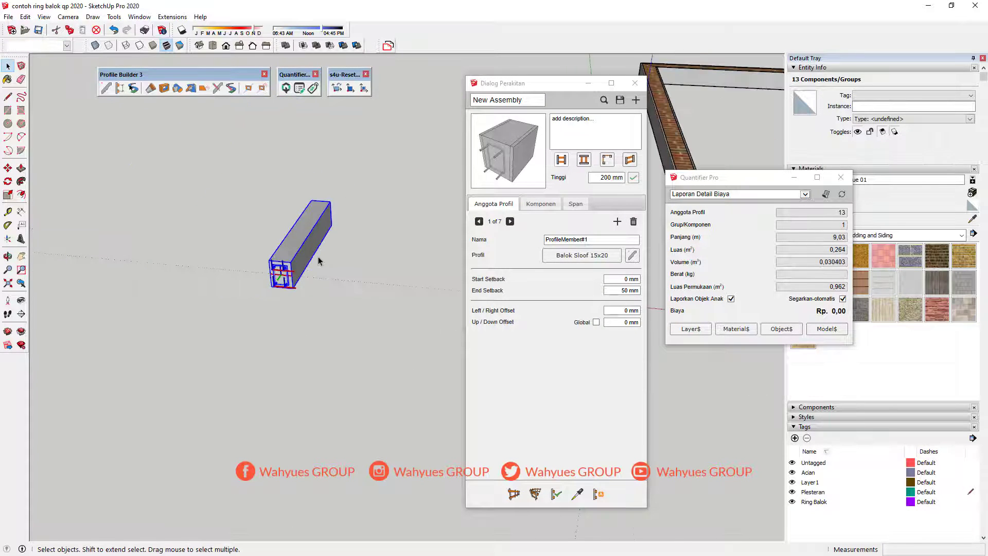
pyautogui.click(303, 257)
pyautogui.scroll(3, 304, 258)
pyautogui.scroll(2, 304, 257)
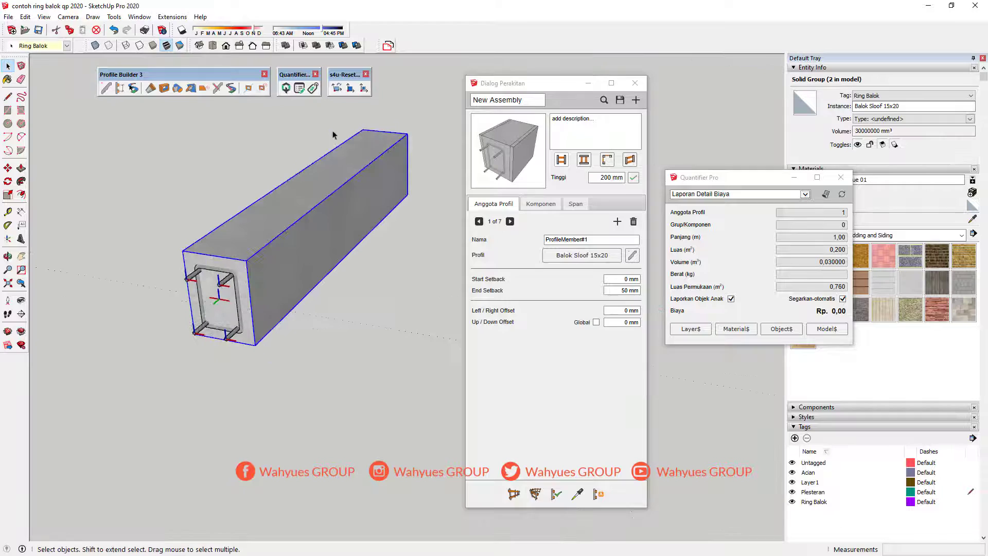
pyautogui.rightClick(417, 44)
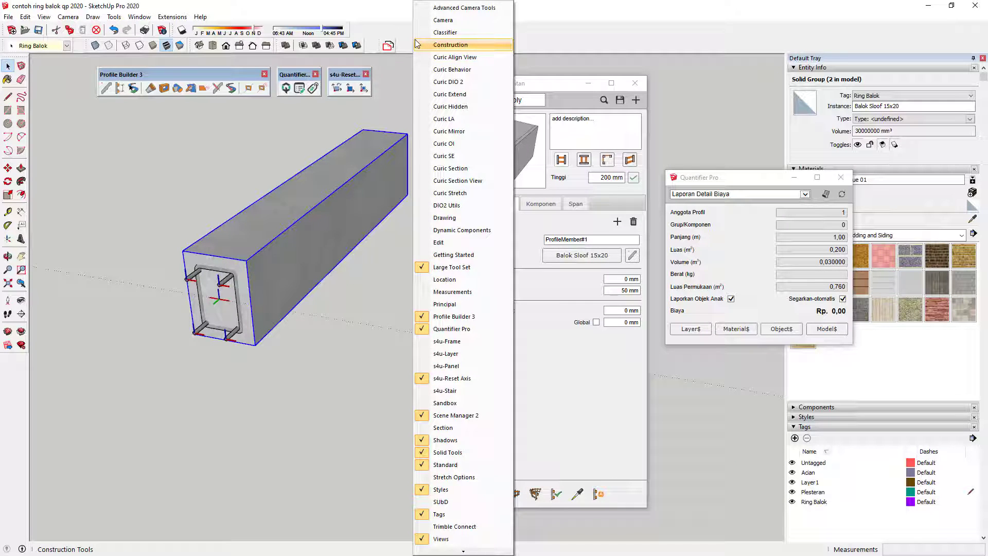
# Enable s4u-Paint in the Extension Manager and apply the changes
pyautogui.click(140, 17)
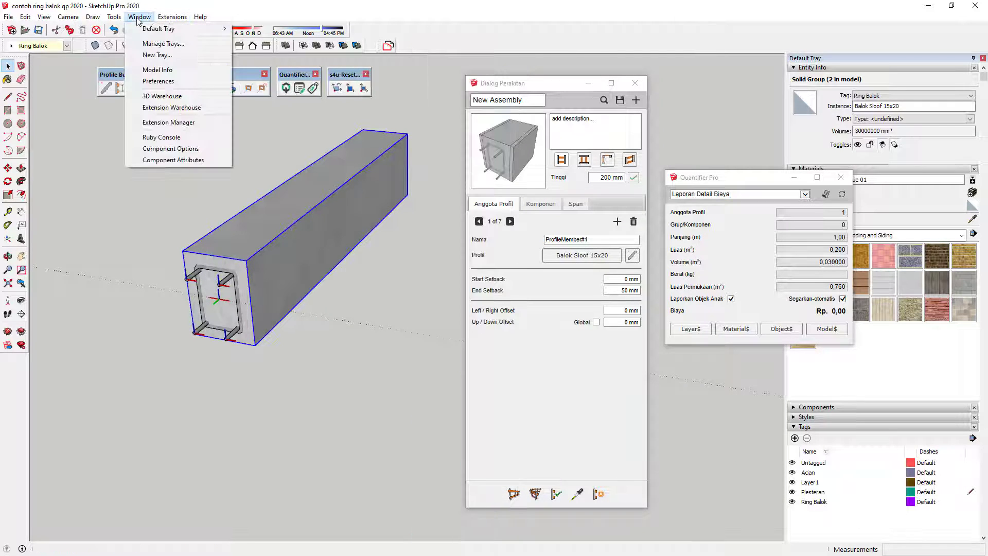
pyautogui.click(175, 123)
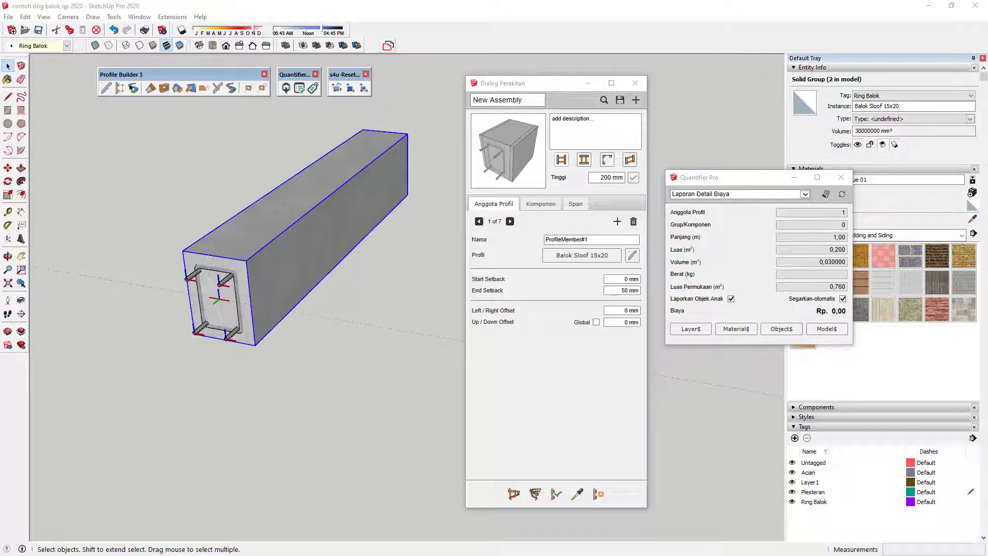
pyautogui.scroll(-5, 517, 355)
pyautogui.scroll(-5, 511, 366)
pyautogui.scroll(-3, 514, 386)
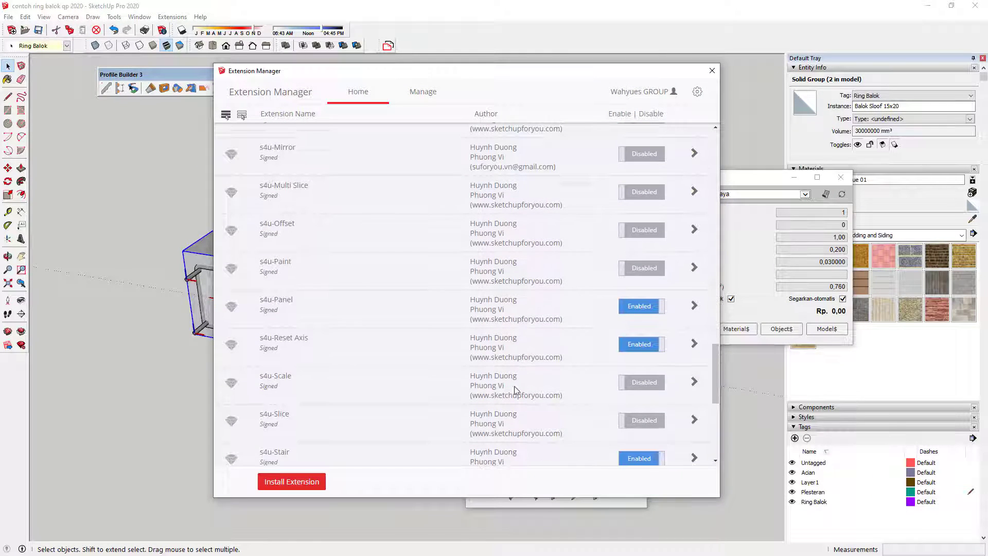
pyautogui.moveTo(714, 373); pyautogui.dragTo(720, 375)
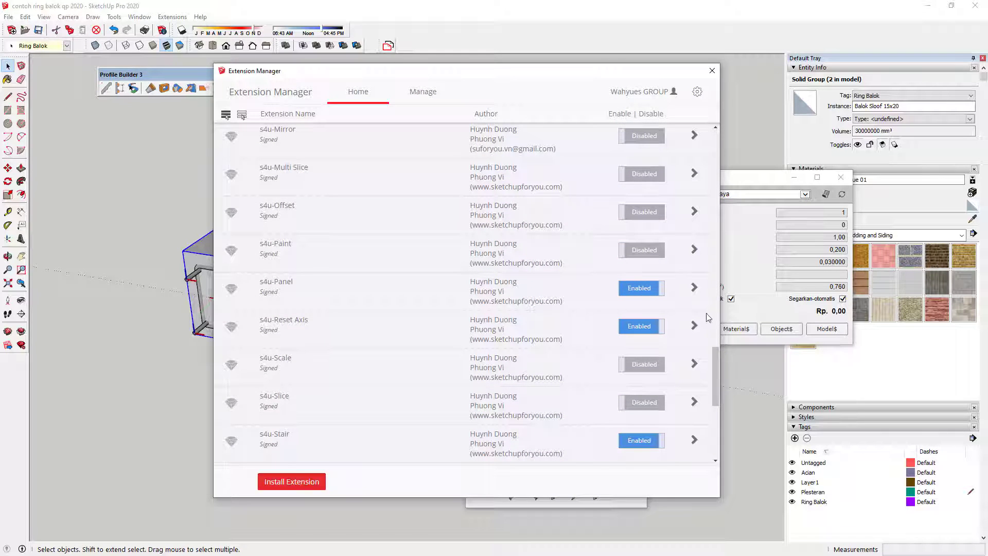
pyautogui.click(651, 252)
pyautogui.click(664, 481)
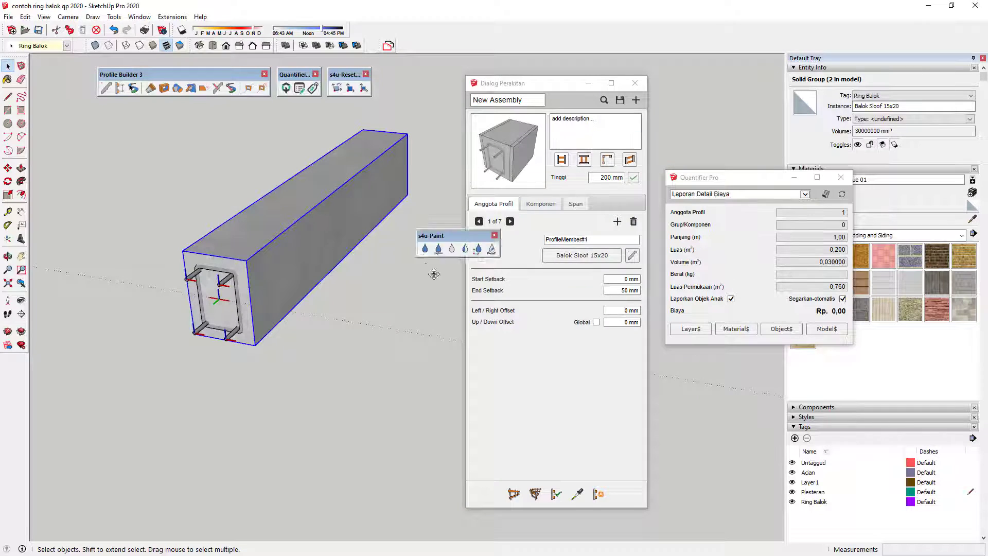
# Place the s4u-Paint toolbar on the upper-left canvas and zoom to the beam's side
pyautogui.moveTo(443, 232); pyautogui.dragTo(101, 128)
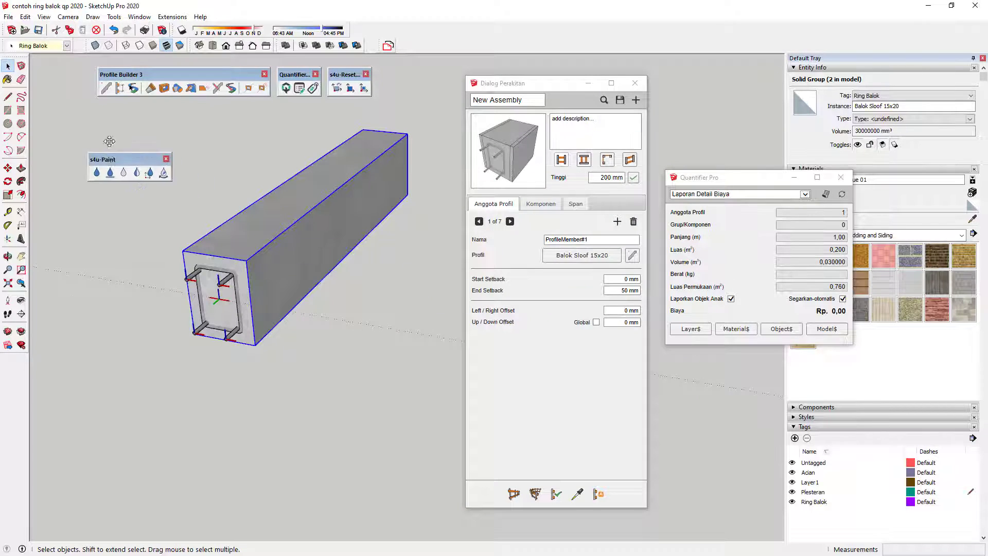
pyautogui.click(216, 171)
pyautogui.moveTo(172, 226); pyautogui.dragTo(165, 228, button='middle')
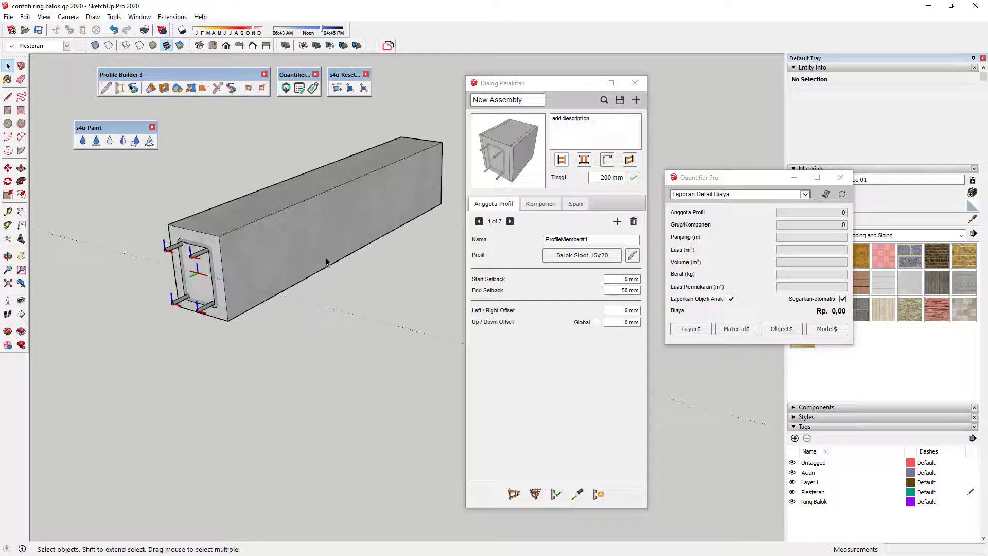
pyautogui.moveTo(327, 262)
pyautogui.mouseDown(button='middle')
pyautogui.moveTo(252, 262)
pyautogui.moveTo(321, 242)
pyautogui.moveTo(106, 276)
pyautogui.moveTo(410, 265)
pyautogui.moveTo(331, 227)
pyautogui.mouseUp(button='middle')
# Edit the beam group, with the s4u-Paint toolbar and Quantifier Pro window repositioned nearby
pyautogui.rightClick(321, 230)
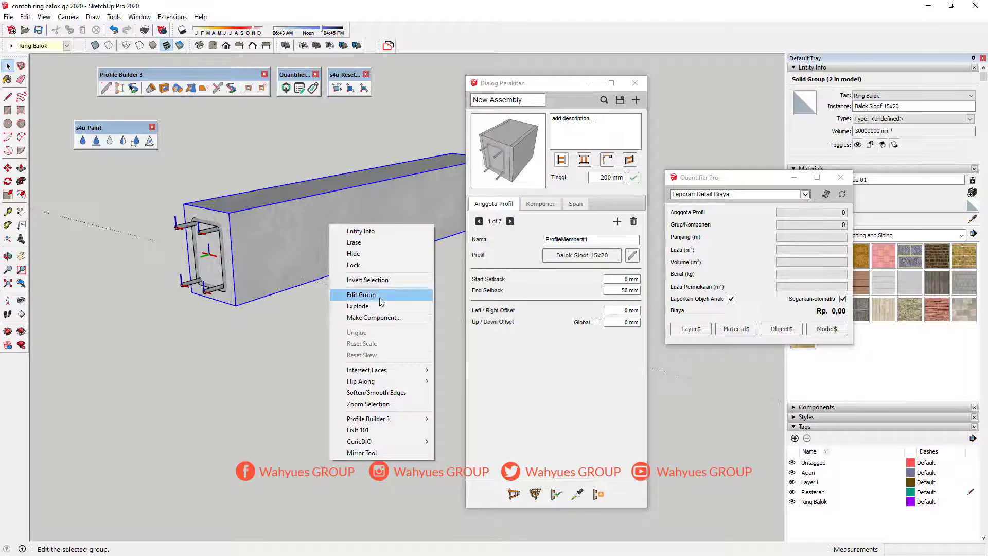
pyautogui.click(271, 241)
pyautogui.moveTo(272, 245); pyautogui.dragTo(279, 266, button='middle')
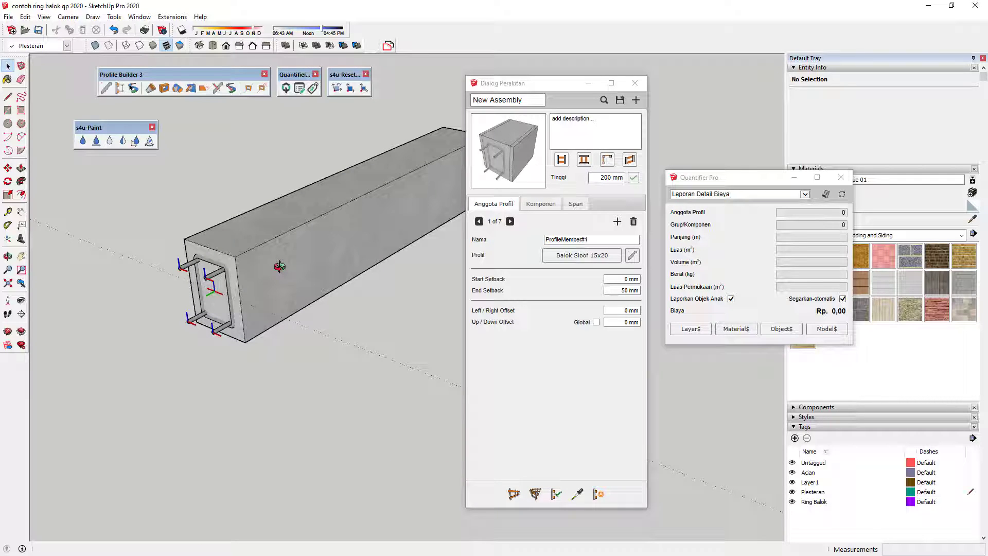
pyautogui.moveTo(108, 128); pyautogui.dragTo(194, 127)
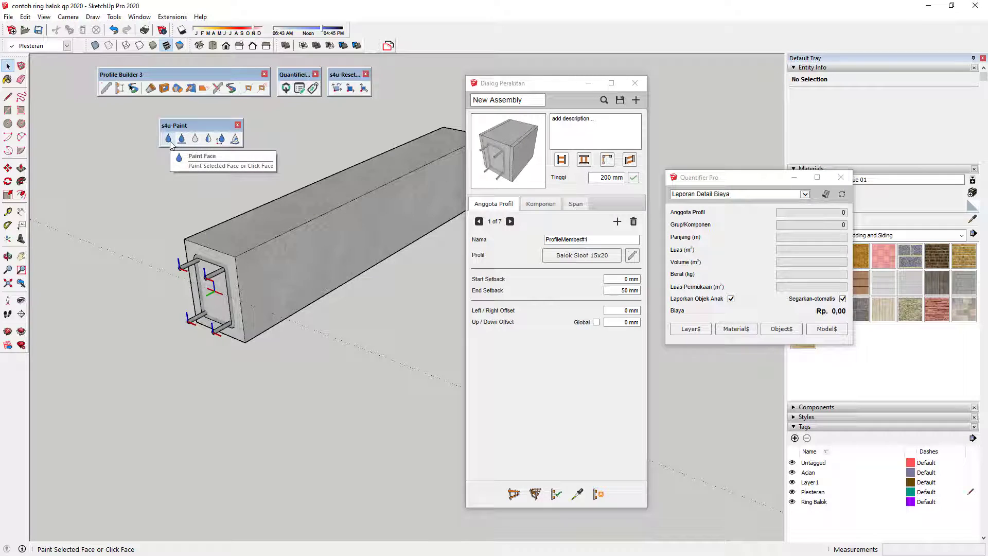
pyautogui.moveTo(761, 177); pyautogui.dragTo(737, 36)
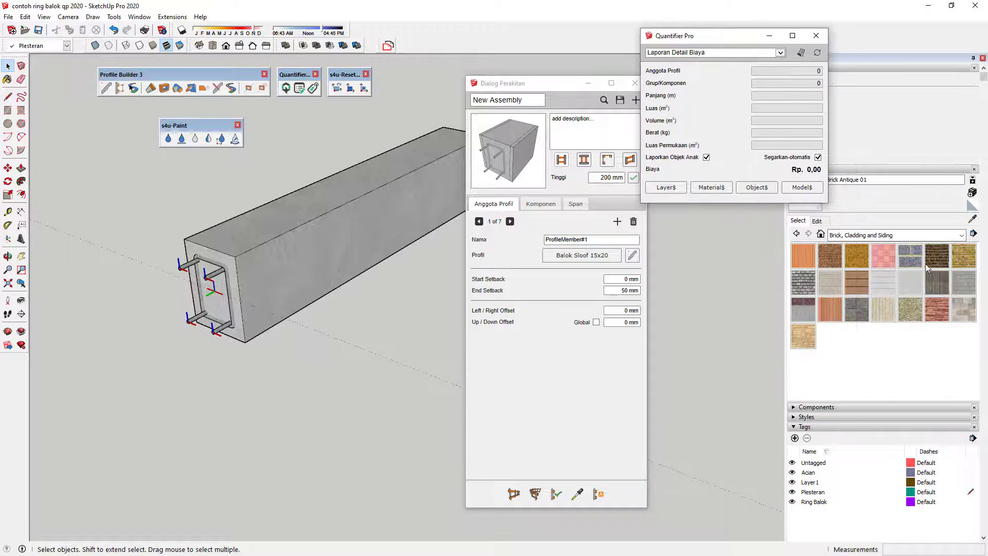
# Paint the beam's long side face red Color B06 with s4u-Paint's Paint Face tool
pyautogui.click(890, 235)
pyautogui.click(877, 271)
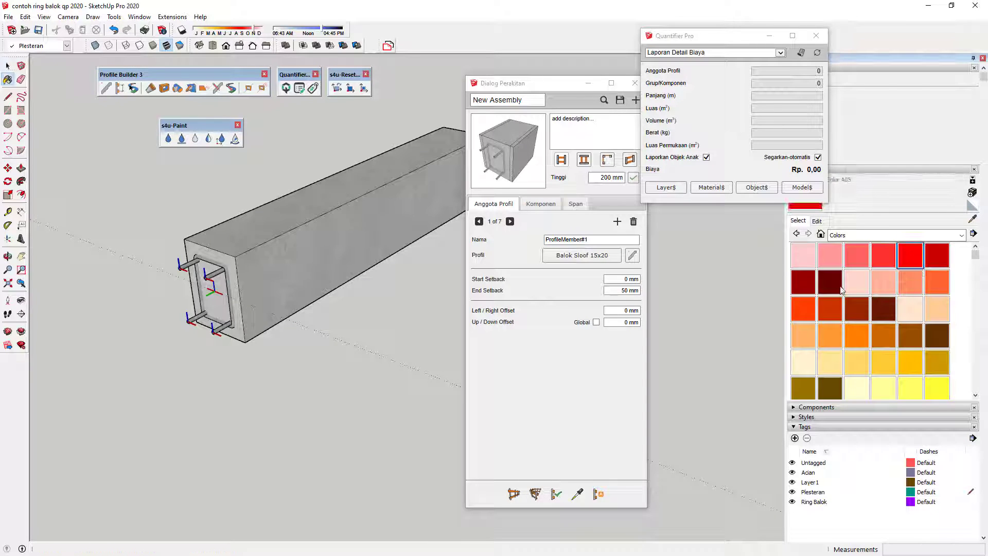
pyautogui.click(829, 308)
pyautogui.click(168, 138)
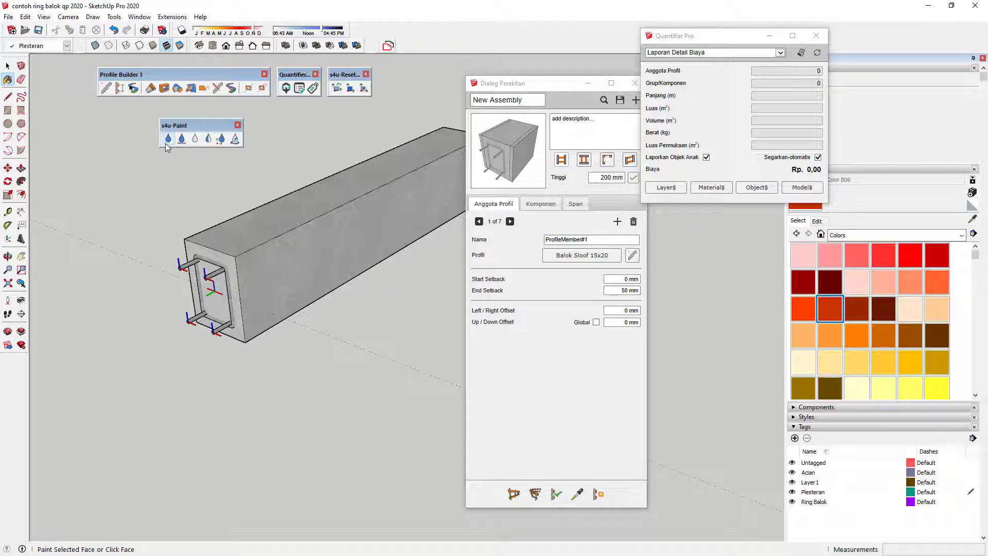
pyautogui.click(344, 245)
# Zoom out to the painted beam, reposition Quantifier Pro and collapse the Materials panel
pyautogui.moveTo(218, 245)
pyautogui.mouseDown(button='middle')
pyautogui.moveTo(403, 282)
pyautogui.moveTo(84, 230)
pyautogui.moveTo(214, 242)
pyautogui.moveTo(311, 273)
pyautogui.mouseUp(button='middle')
pyautogui.scroll(-3, 193, 251)
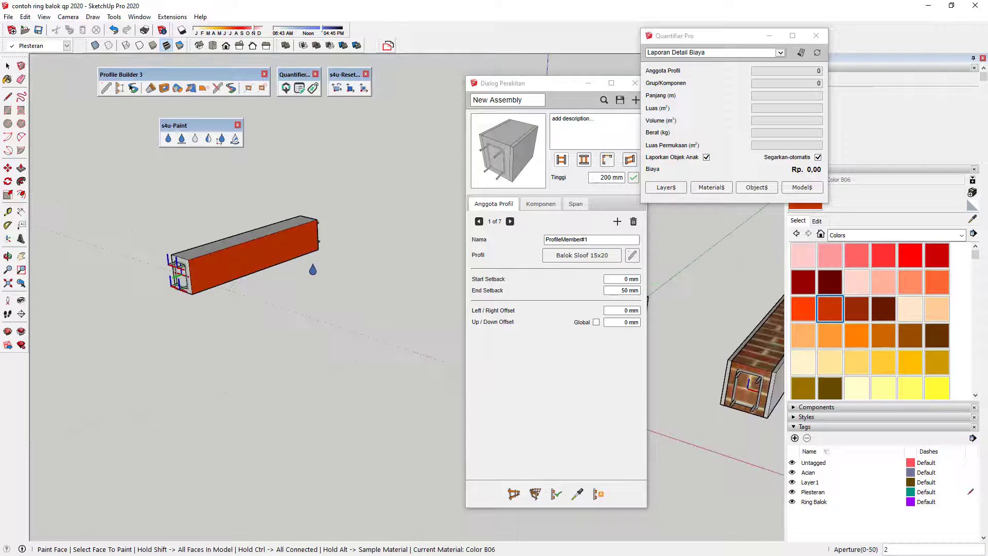
pyautogui.scroll(3, 220, 223)
pyautogui.scroll(2, 220, 222)
pyautogui.moveTo(729, 37)
pyautogui.mouseDown()
pyautogui.moveTo(496, 227)
pyautogui.moveTo(534, 308)
pyautogui.mouseUp()
pyautogui.click(847, 169)
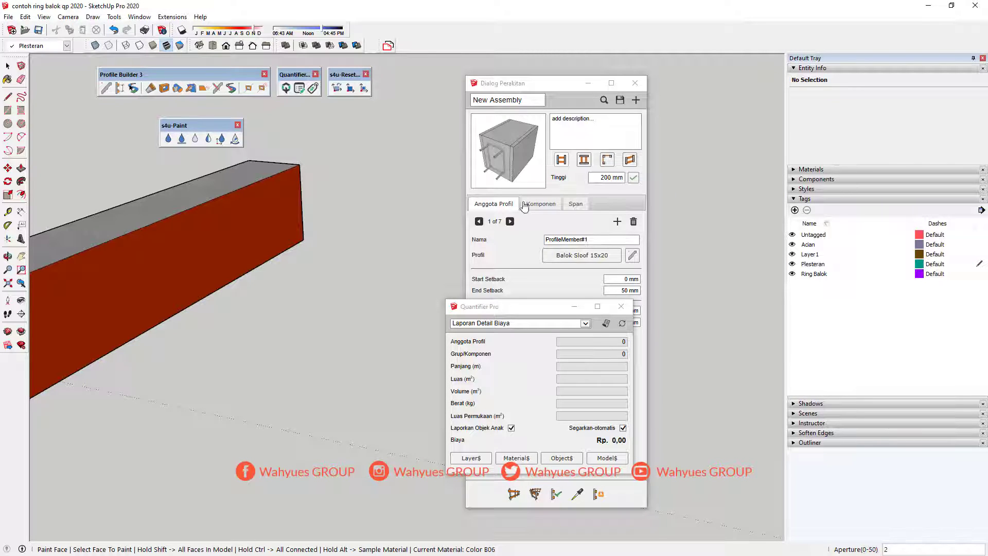
# Open Quantifier Pro's material cost data for [Color B06]
pyautogui.click(528, 310)
pyautogui.moveTo(527, 309)
pyautogui.mouseDown()
pyautogui.moveTo(526, 125)
pyautogui.moveTo(408, 242)
pyautogui.moveTo(372, 301)
pyautogui.mouseUp()
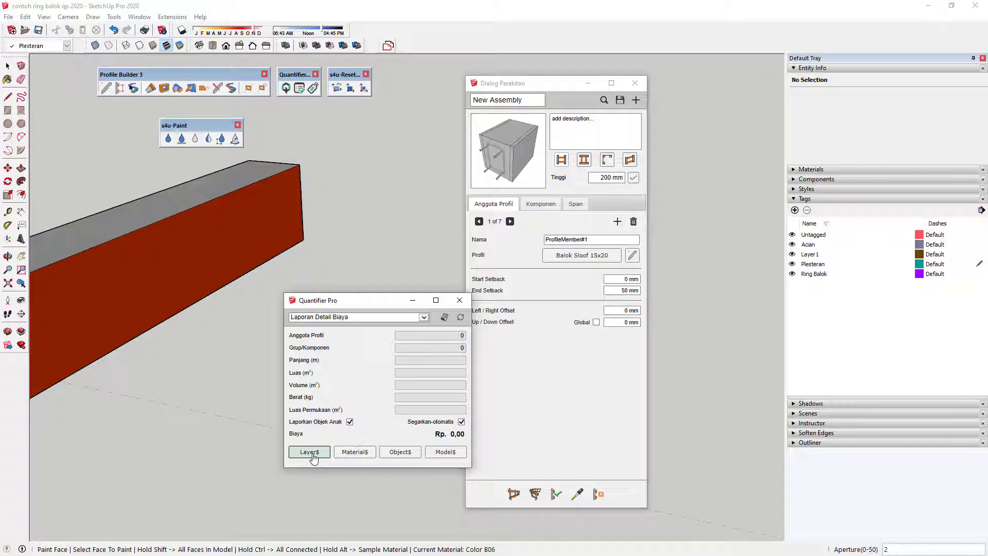
pyautogui.click(355, 452)
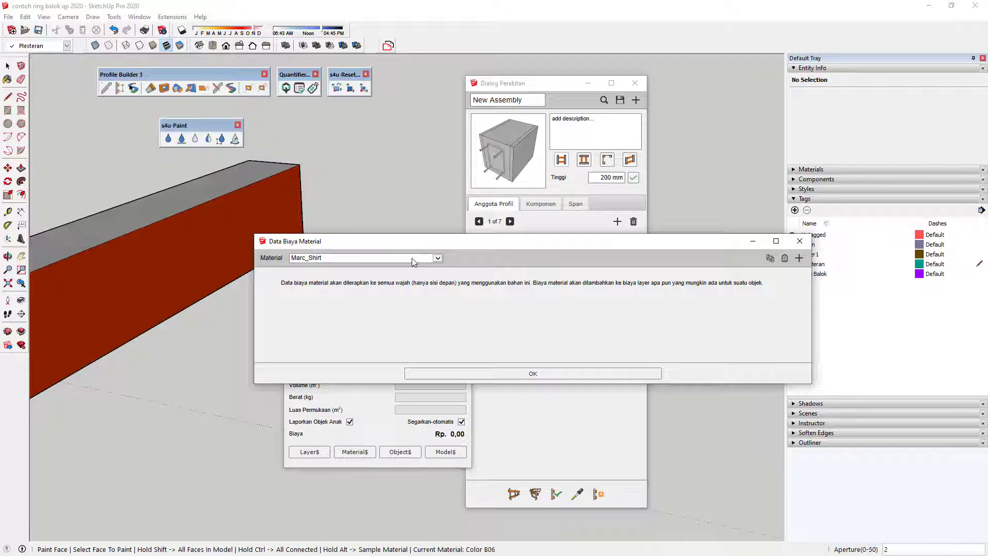
pyautogui.click(412, 260)
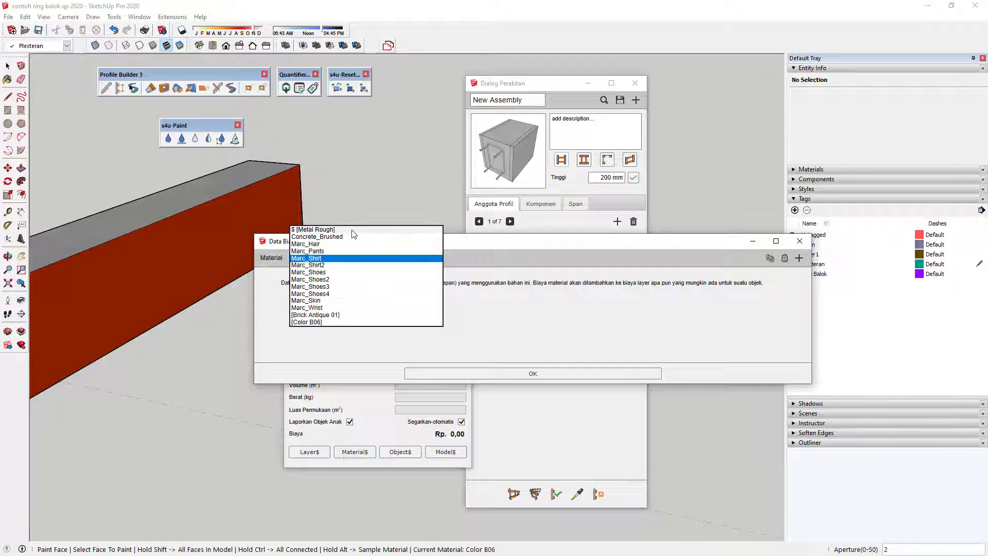
pyautogui.click(339, 322)
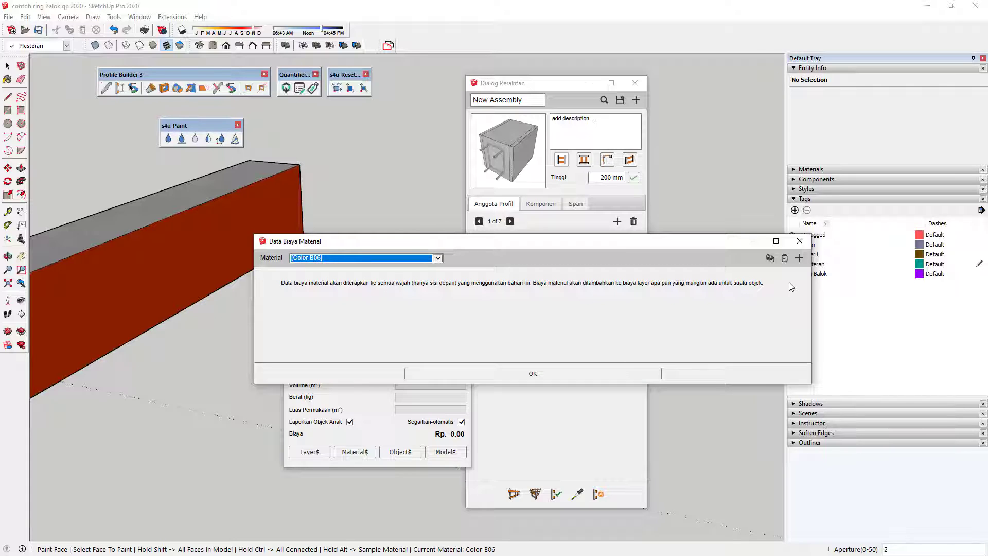
# Add an m2 (surface) cost row for [Color B06], confirm, and open the Ring Balok layer costs
pyautogui.click(798, 257)
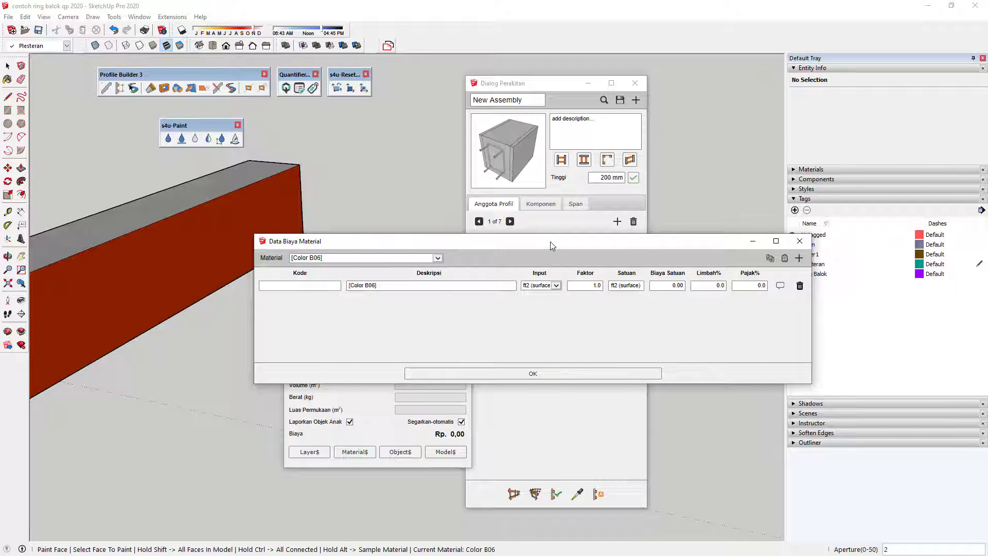
pyautogui.moveTo(551, 241); pyautogui.dragTo(646, 196)
pyautogui.click(651, 240)
pyautogui.click(643, 246)
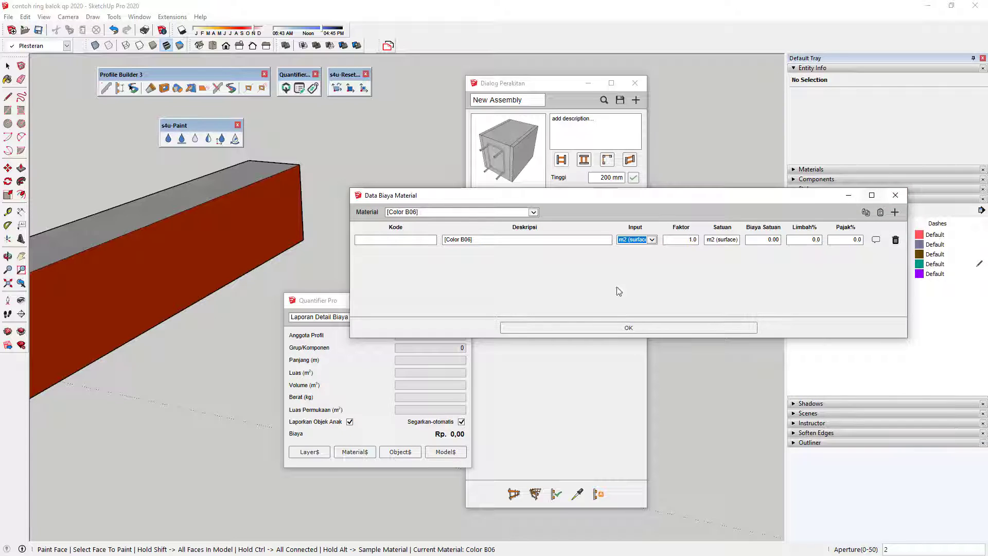
pyautogui.click(637, 334)
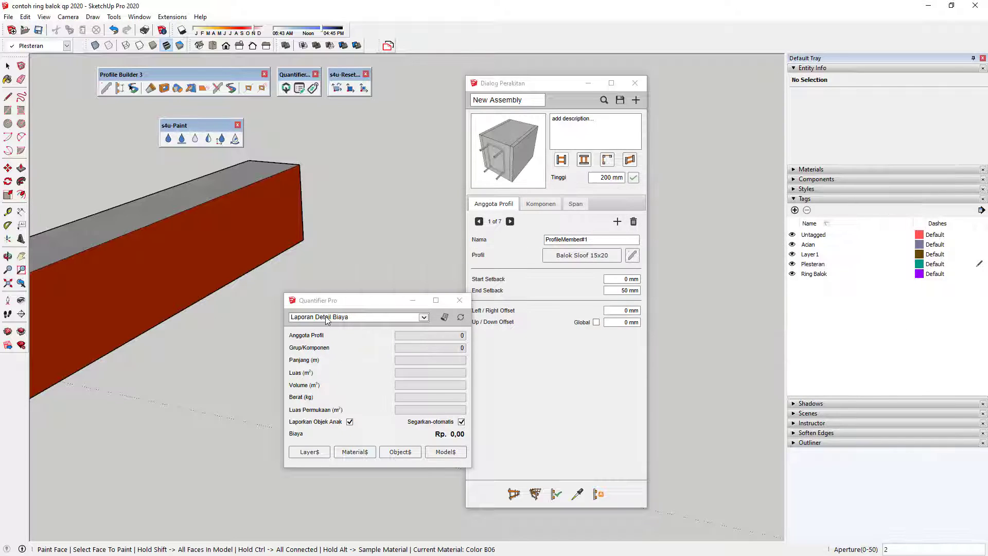
pyautogui.click(309, 451)
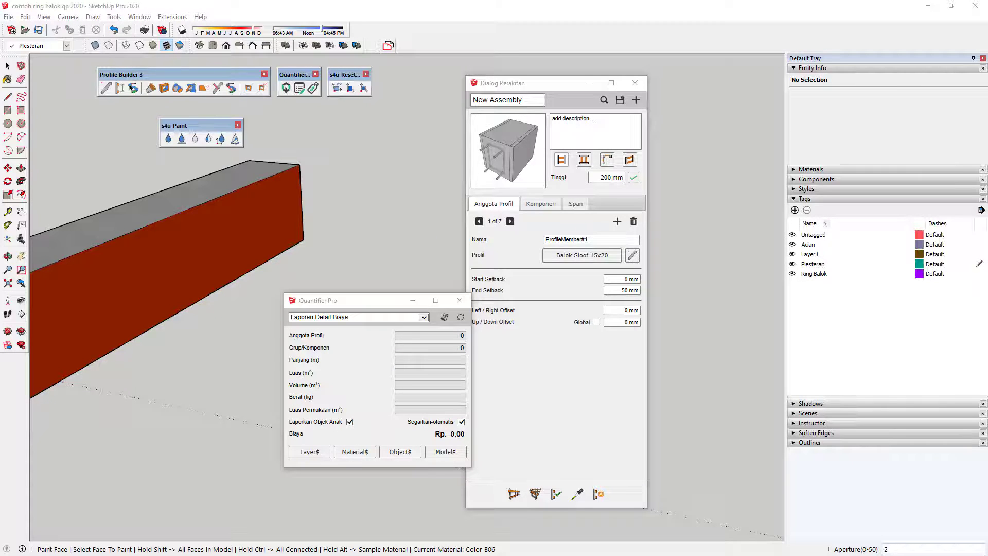
pyautogui.moveTo(215, 150); pyautogui.dragTo(196, 149)
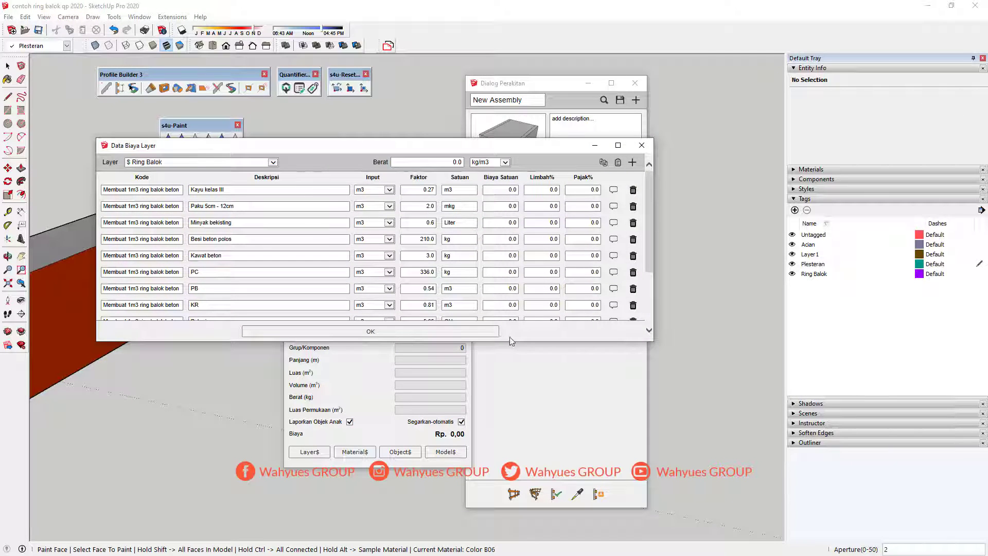
# Copy the 11 $ Plesteran layer cost rows to the clipboard, then open [Color B06] material costs
pyautogui.moveTo(509, 341); pyautogui.dragTo(509, 506)
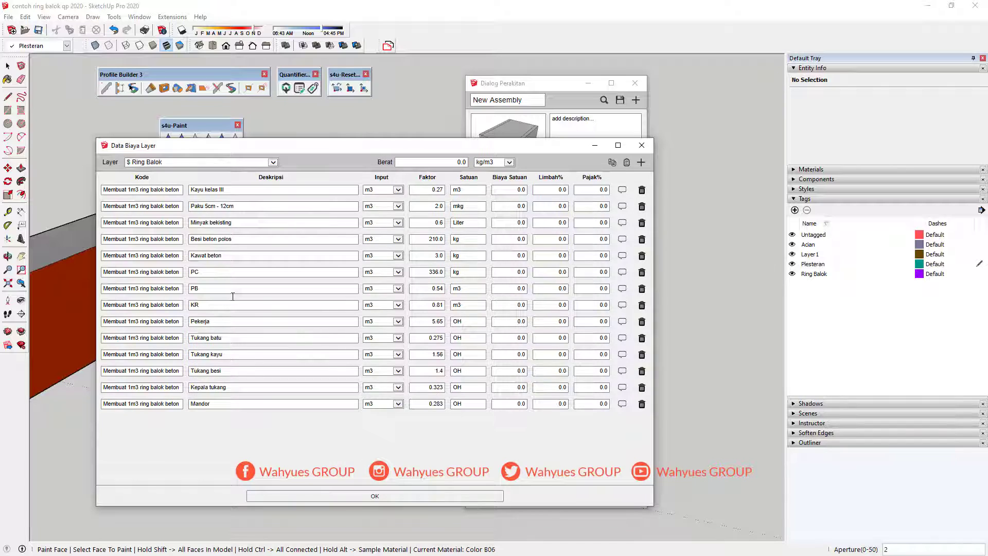
pyautogui.click(225, 163)
pyautogui.click(175, 155)
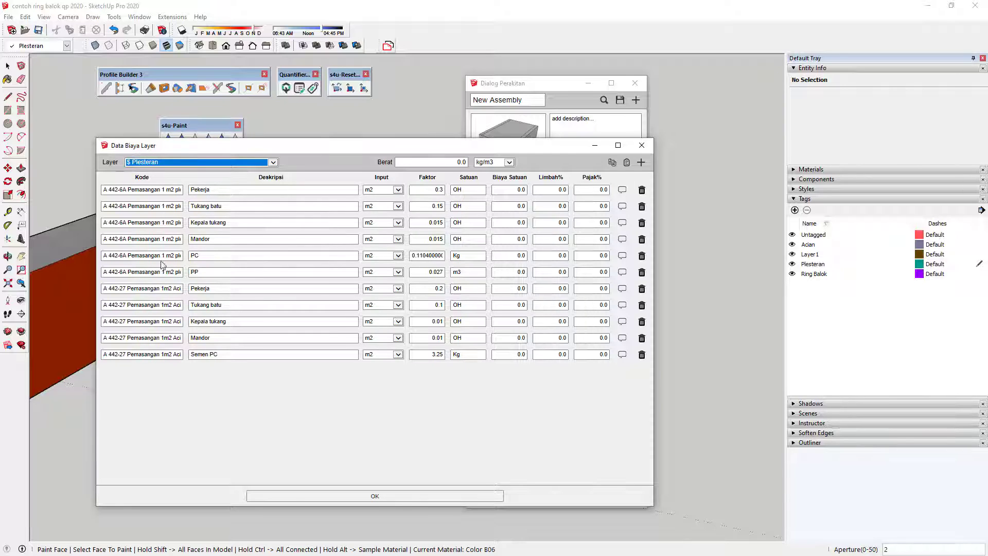
pyautogui.click(612, 163)
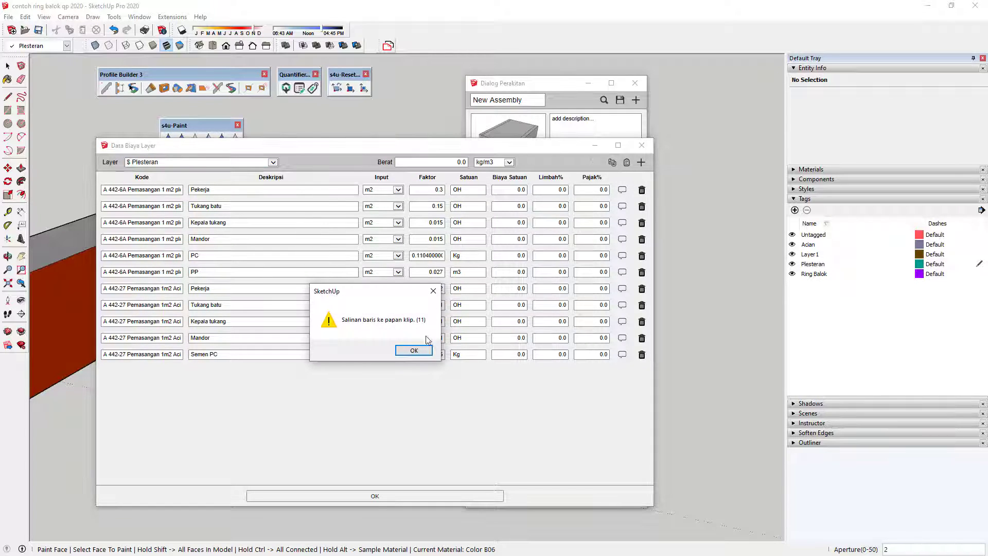
pyautogui.click(414, 350)
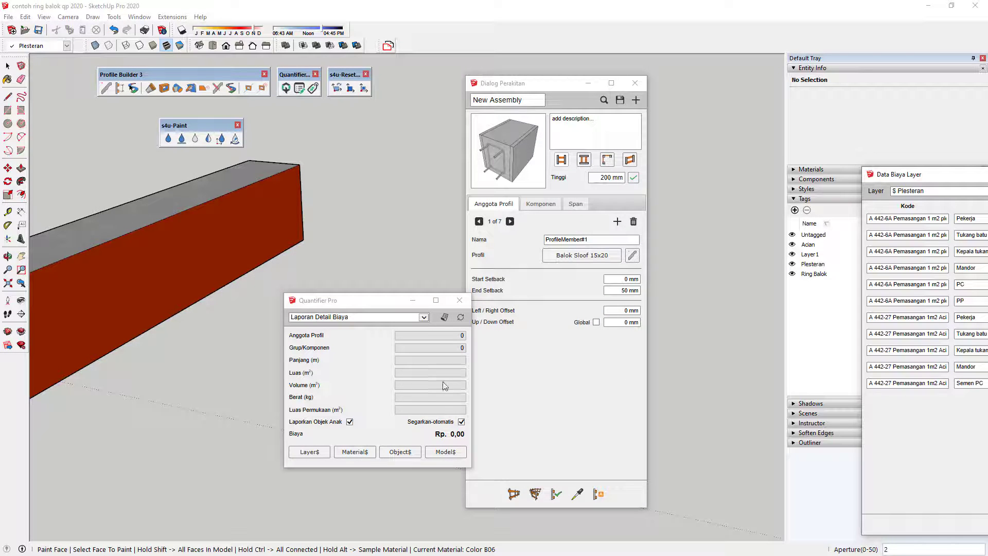
pyautogui.click(355, 452)
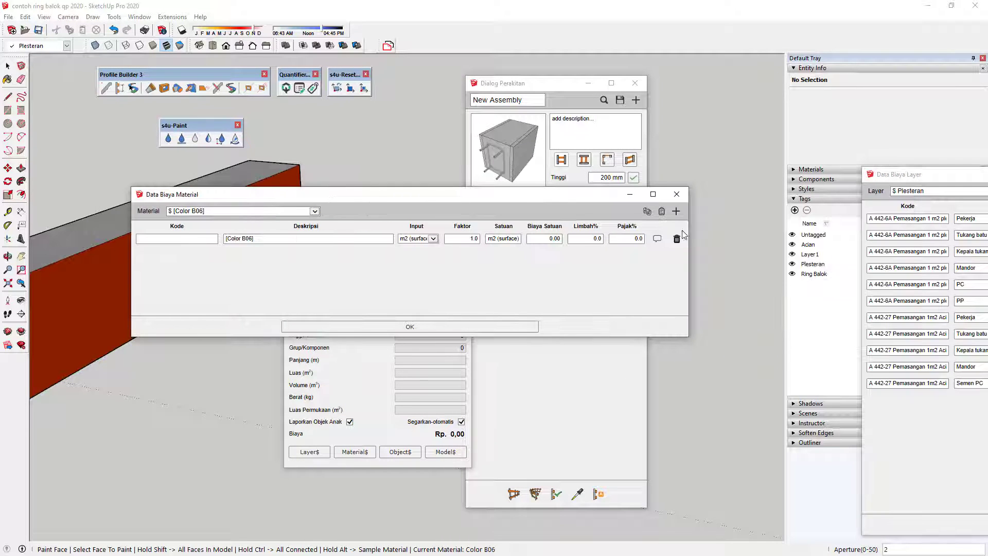
# Try pasting into [Color B06] costs (clipboard empty), then close both cost data windows
pyautogui.click(661, 210)
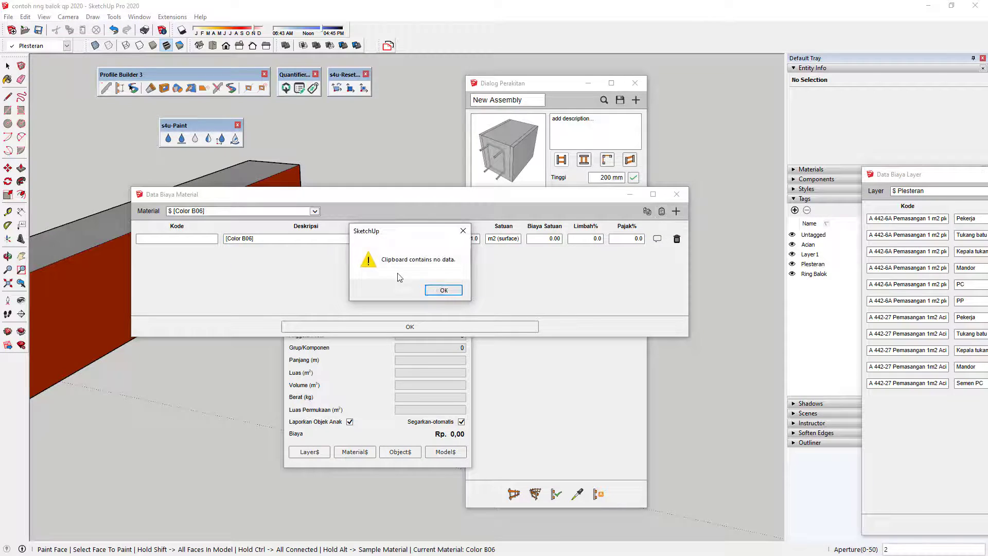
pyautogui.click(444, 289)
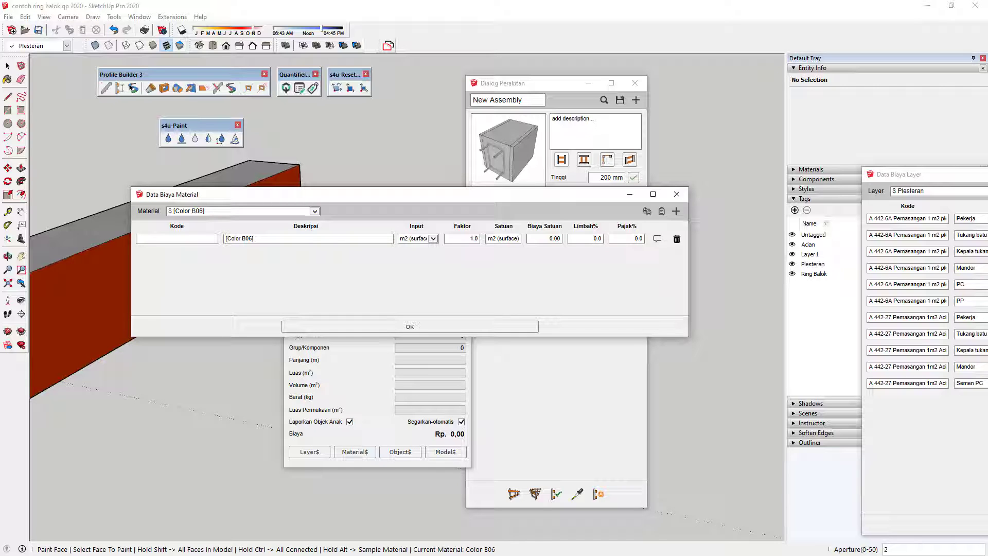
pyautogui.click(309, 452)
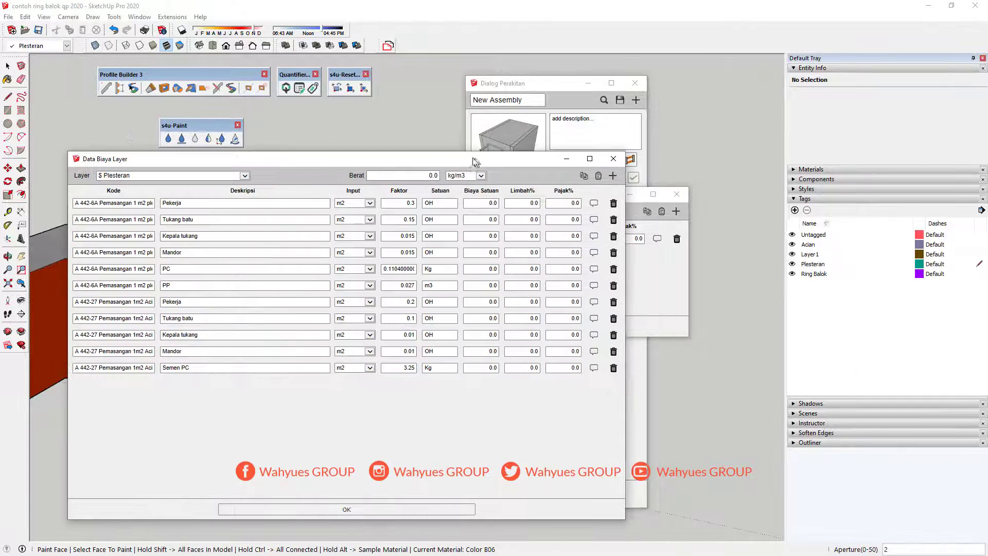
pyautogui.click(612, 159)
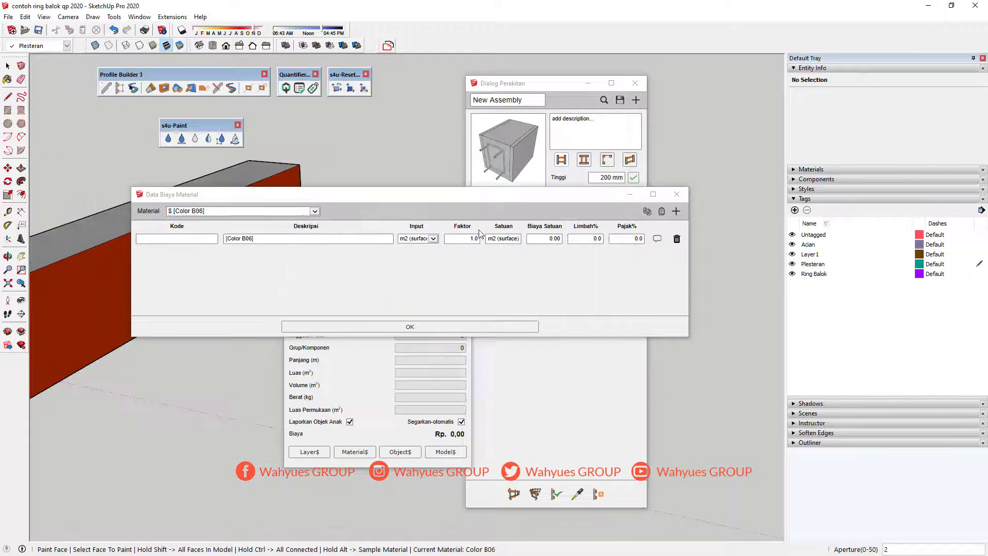
pyautogui.click(260, 239)
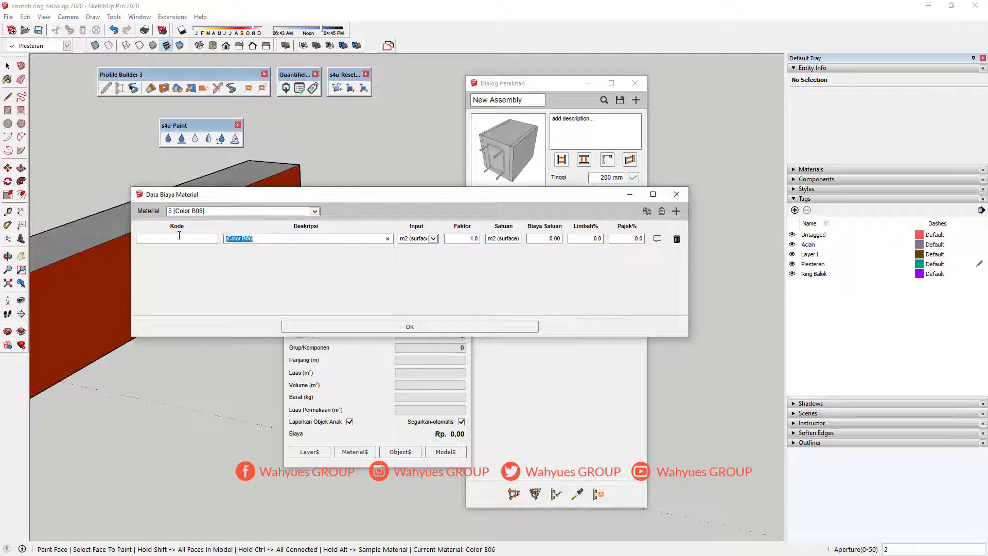
pyautogui.click(441, 327)
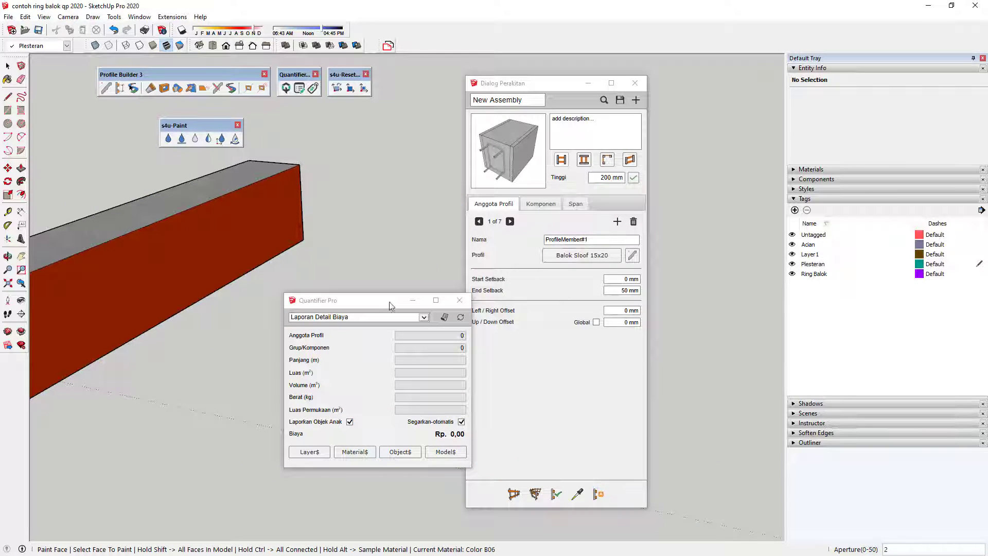
pyautogui.moveTo(370, 301); pyautogui.dragTo(319, 221)
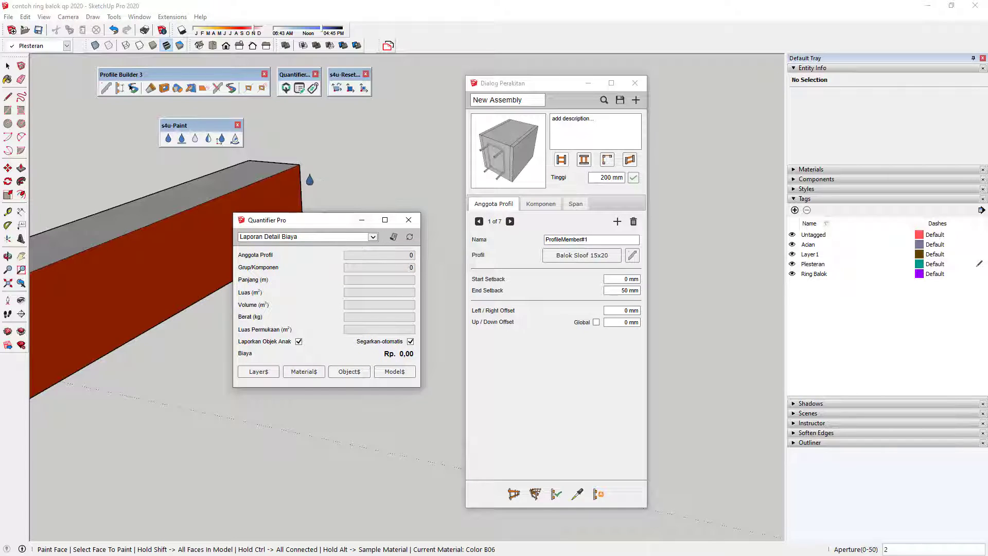
# Export cost data to 'contoh ring balok qp 2020-Quantifier Data.xlsx' and open it in Excel
pyautogui.click(299, 88)
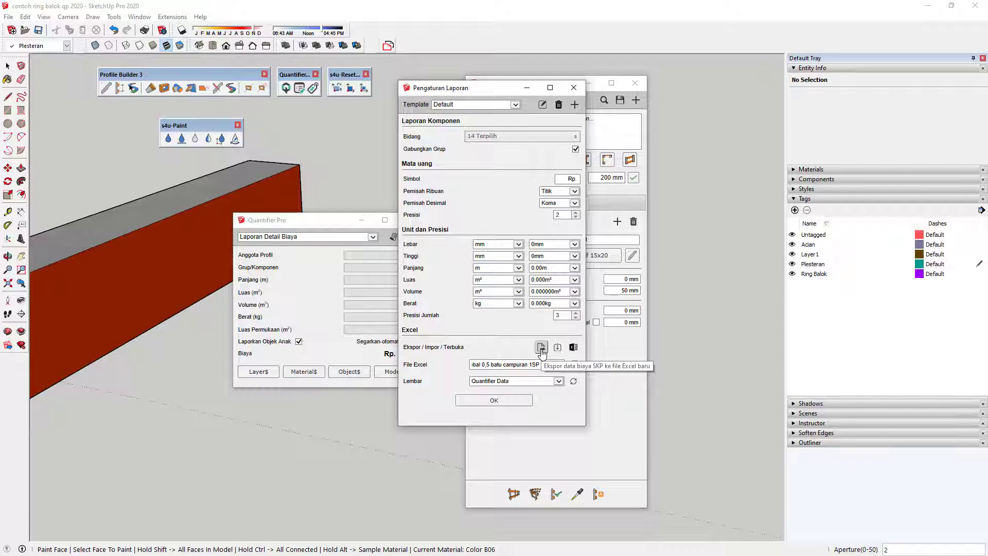
pyautogui.click(541, 349)
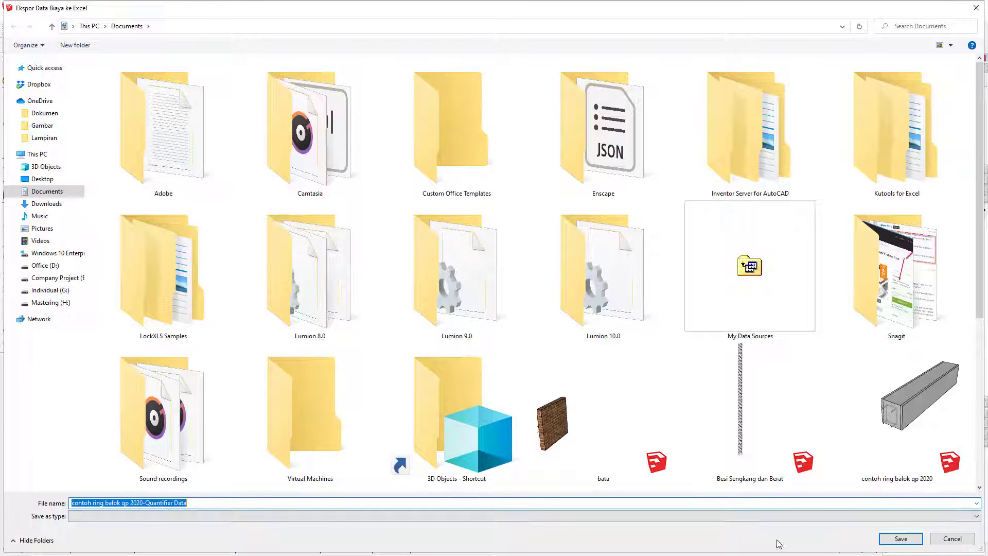
pyautogui.click(910, 541)
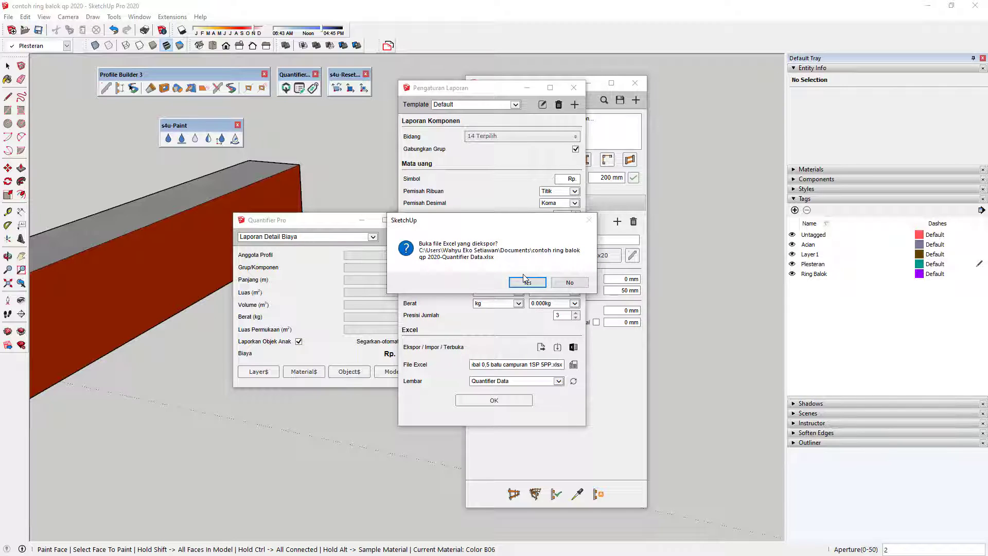
pyautogui.click(523, 281)
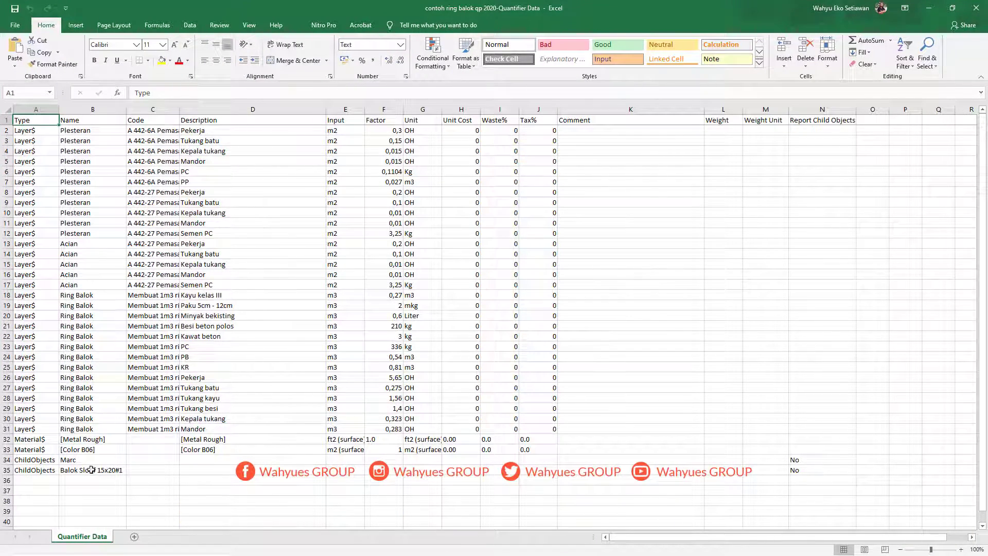
# Copy the Plesteran and Acian cost rows B2:J17 from the Quantifier Data sheet
pyautogui.click(82, 450)
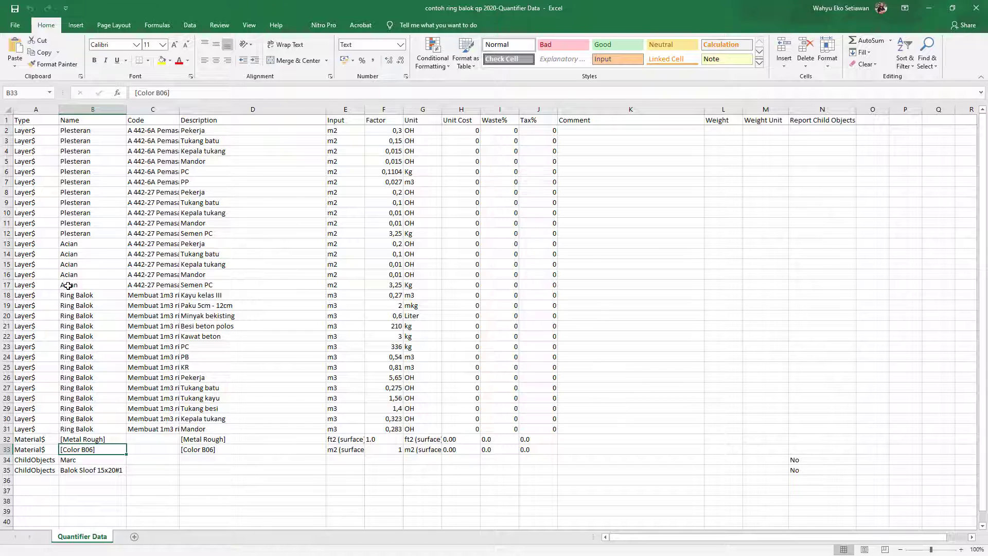
pyautogui.moveTo(68, 286); pyautogui.dragTo(543, 133)
pyautogui.hotkey('ctrl', 'c')
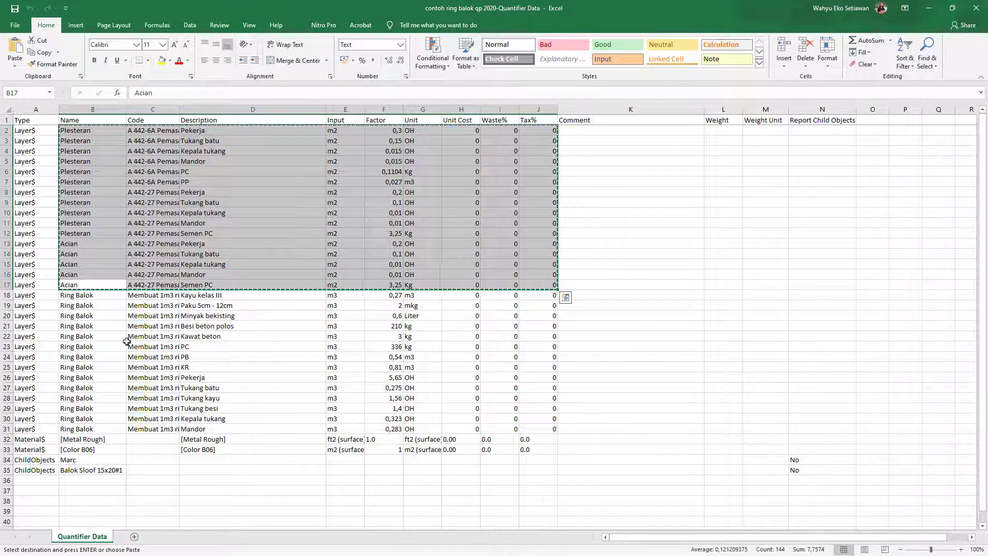
pyautogui.click(6, 460)
pyautogui.rightClick(6, 459)
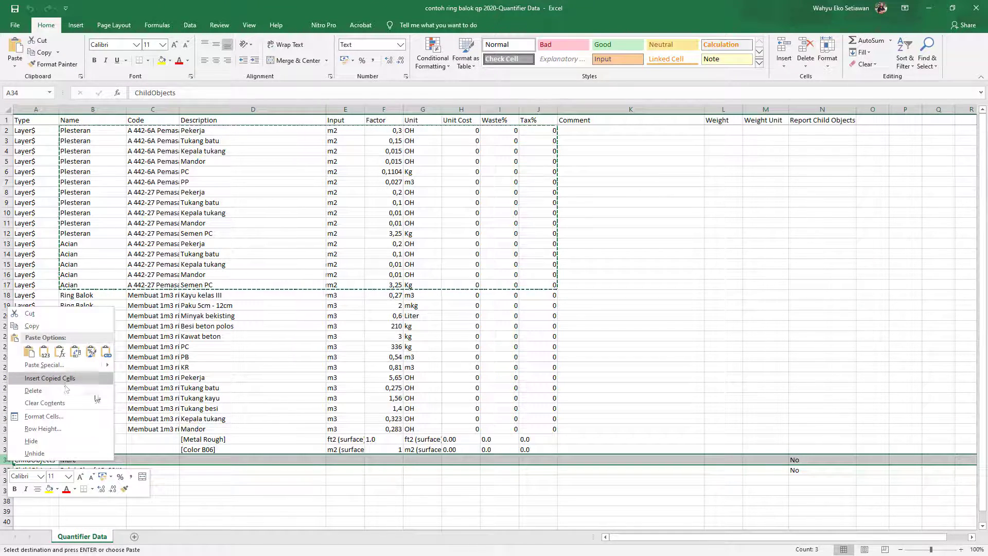
pyautogui.press('Escape')
pyautogui.press('Escape')
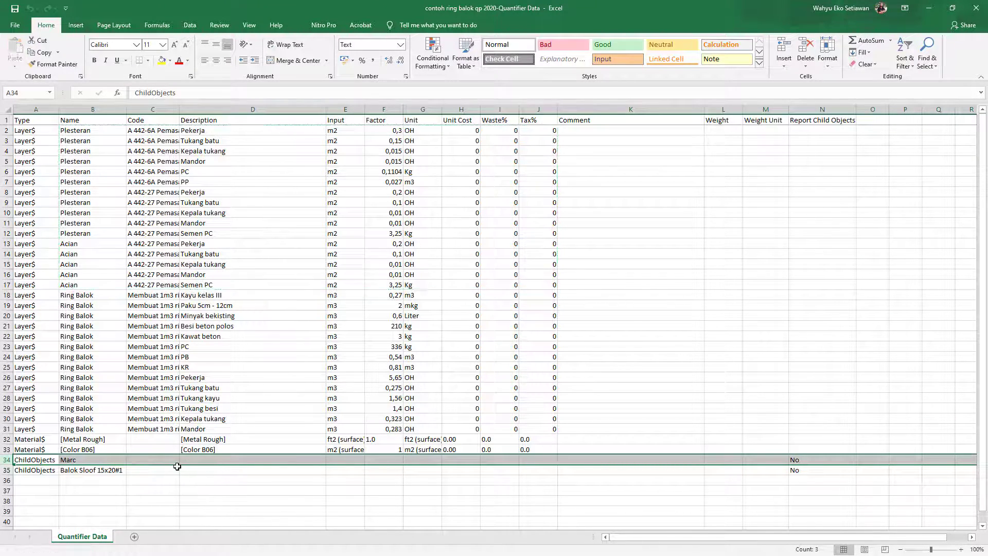
# Insert four blank rows below row 33, above the ChildObjects rows
pyautogui.moveTo(4, 459); pyautogui.dragTo(4, 469)
pyautogui.rightClick(4, 470)
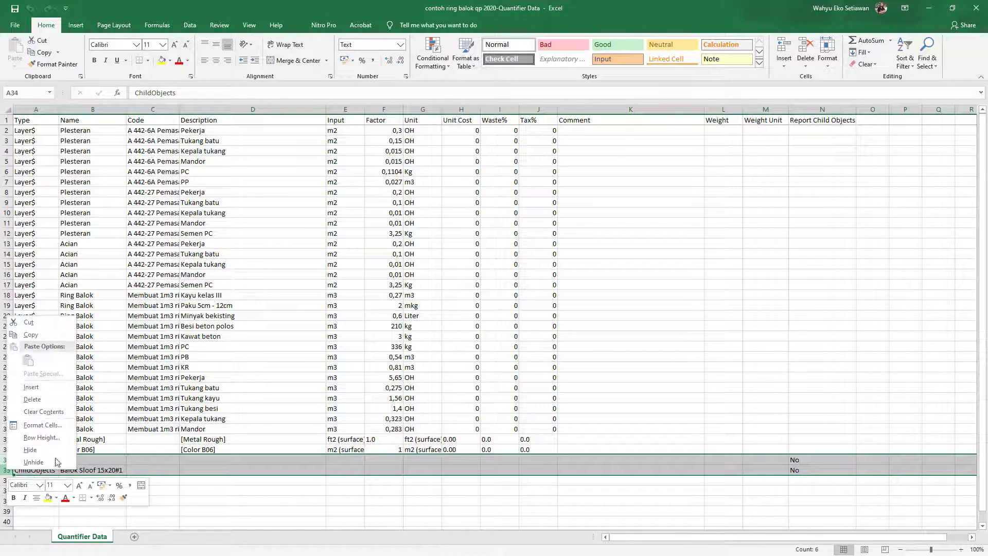
pyautogui.click(54, 396)
pyautogui.scroll(-5, 133, 380)
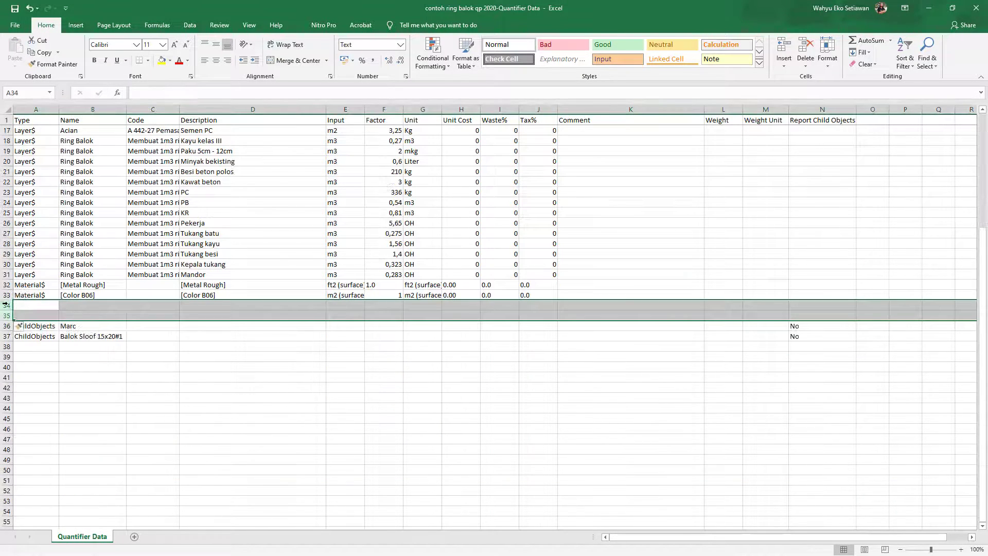
pyautogui.rightClick(12, 318)
pyautogui.click(63, 388)
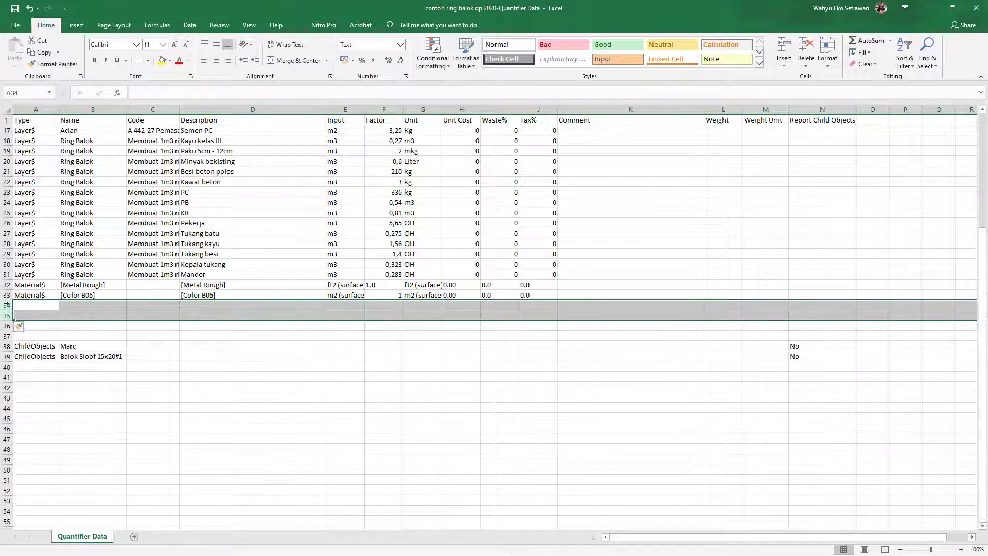
# Insert further blocks of four, eight and eight blank rows below the material rows
pyautogui.moveTo(6, 305); pyautogui.dragTo(5, 335)
pyautogui.rightClick(5, 335)
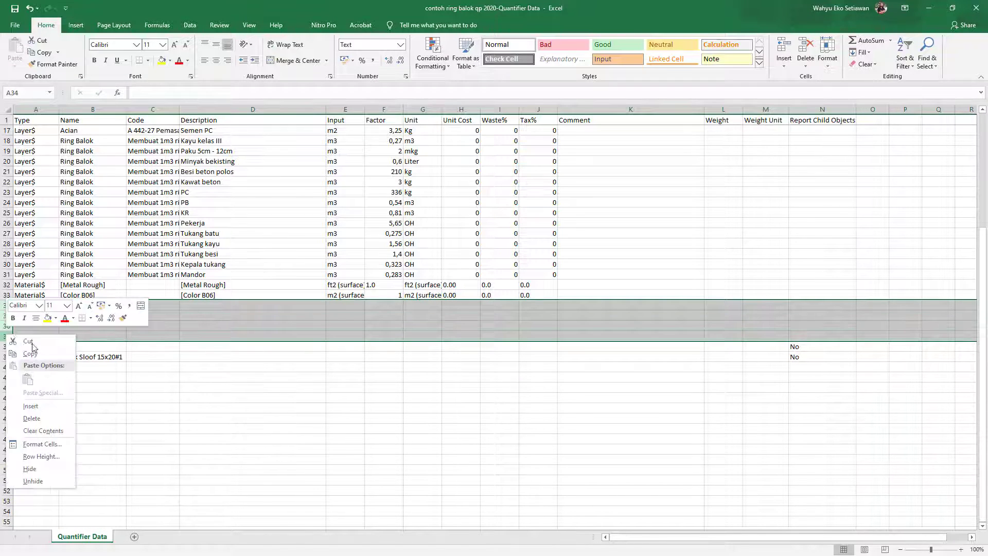
pyautogui.click(36, 404)
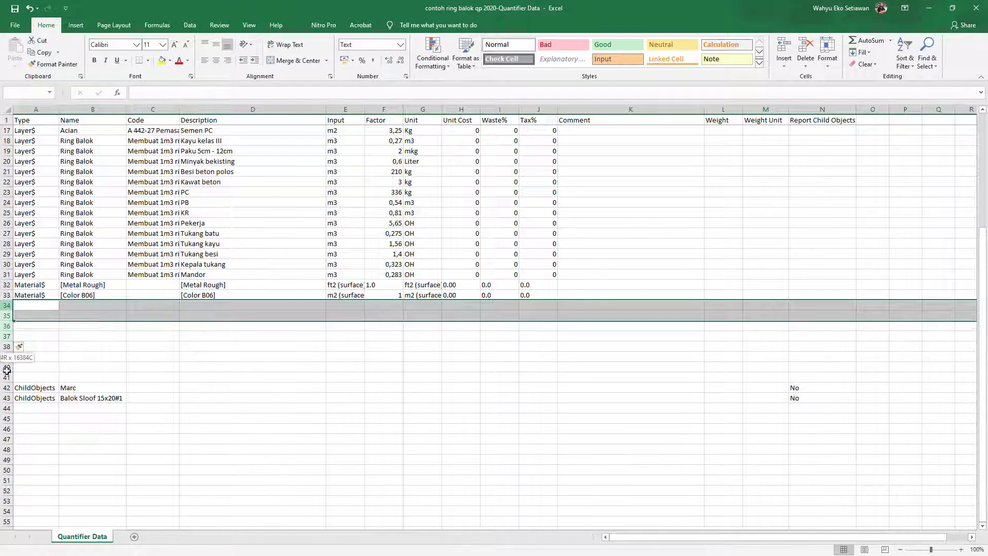
pyautogui.moveTo(6, 305); pyautogui.dragTo(6, 378)
pyautogui.rightClick(12, 346)
pyautogui.click(34, 417)
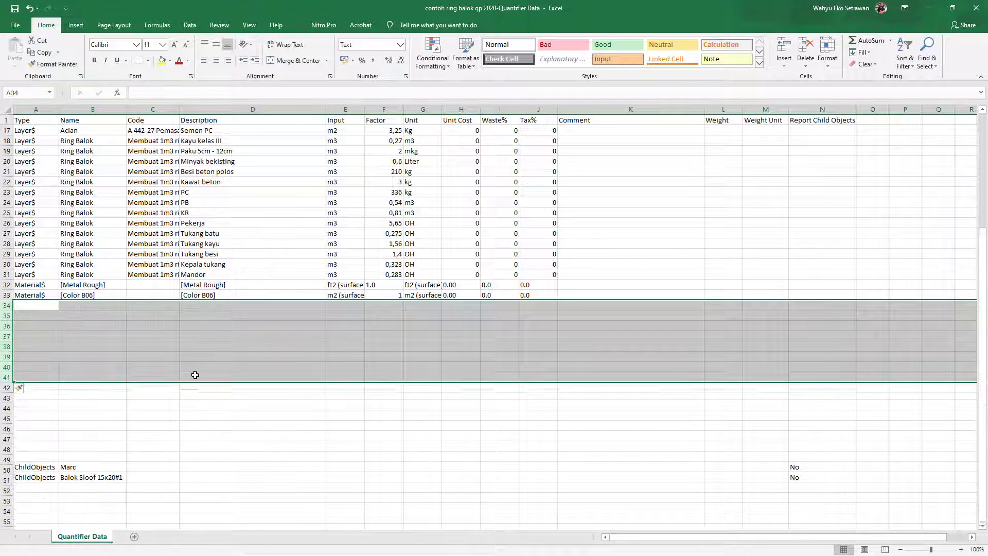
pyautogui.rightClick(5, 308)
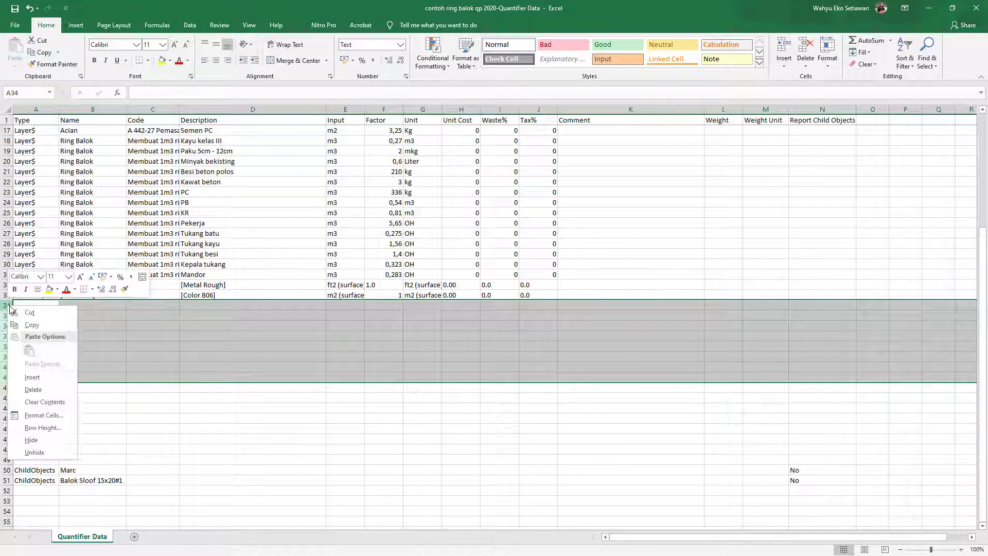
pyautogui.click(60, 378)
pyautogui.scroll(5, 177, 337)
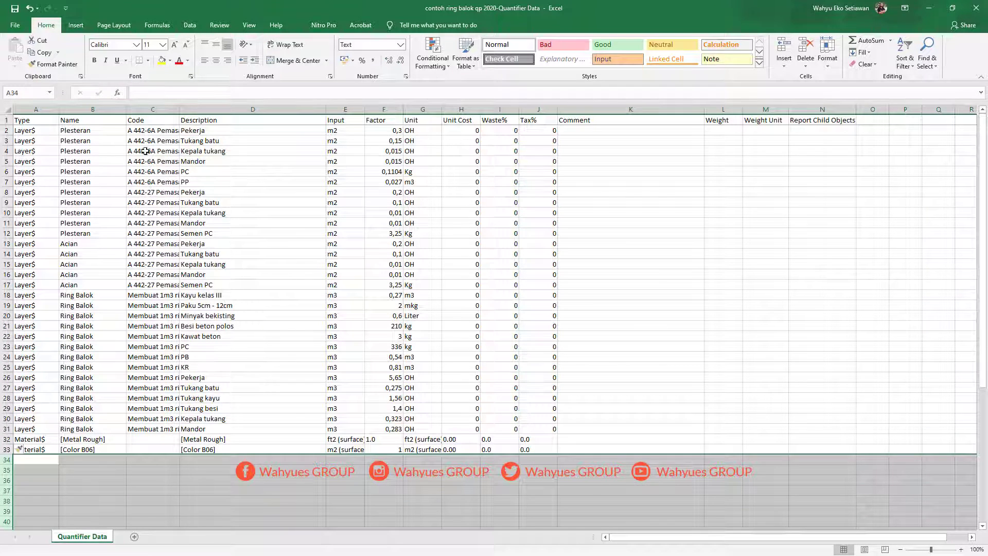
# Copy the Plesteran and Acian rows B2:J17 and paste them at B34
pyautogui.moveTo(82, 131); pyautogui.dragTo(547, 282)
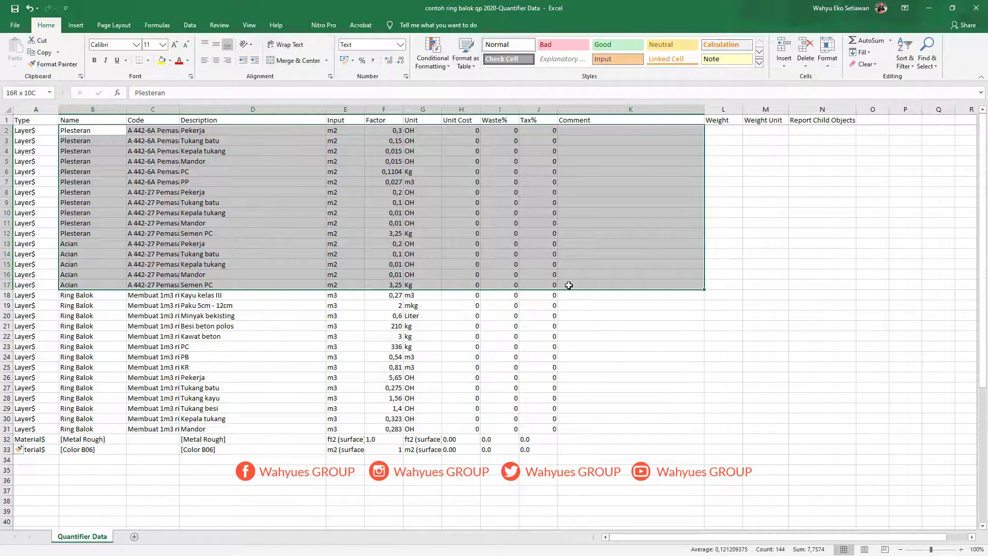
pyautogui.hotkey('ctrl', 'c')
pyautogui.scroll(-4, 119, 366)
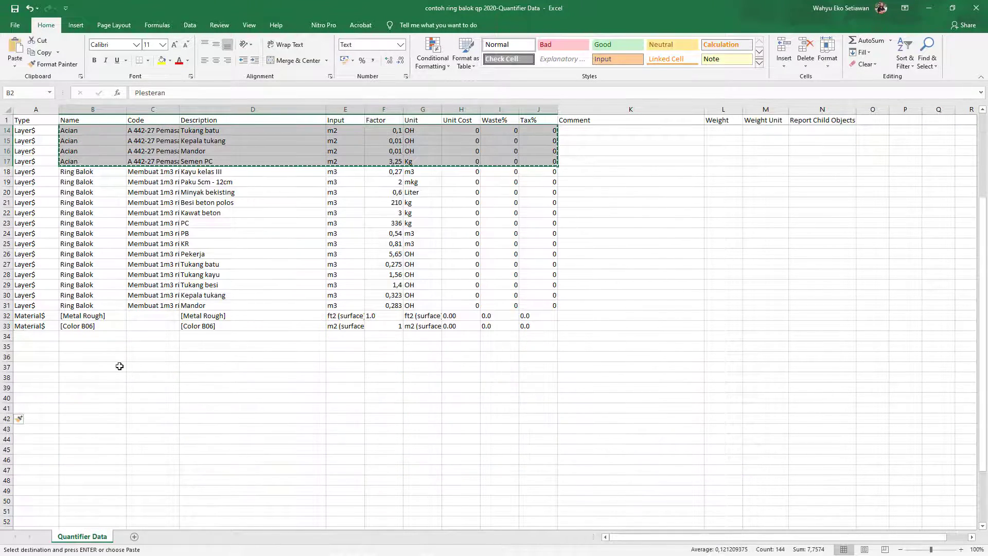
pyautogui.click(80, 326)
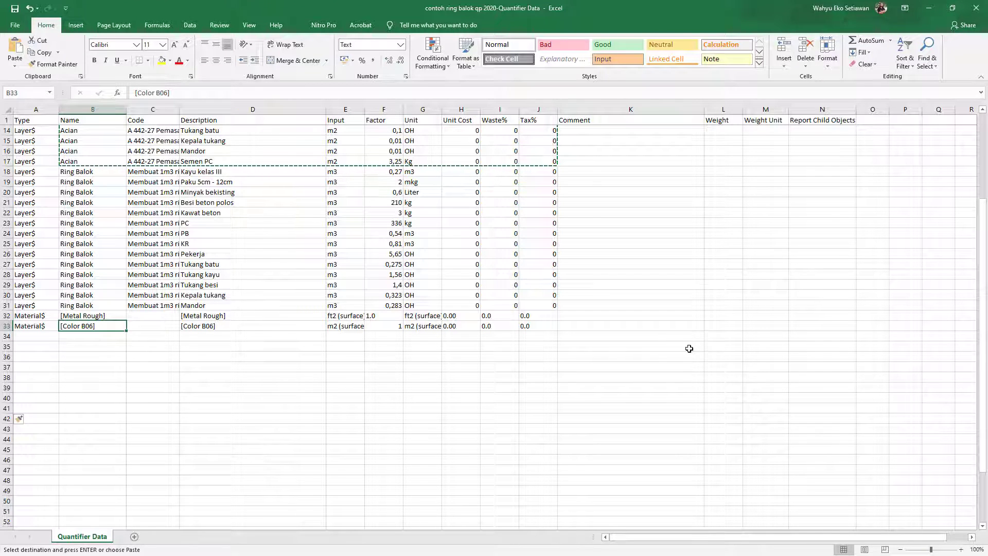
pyautogui.click(93, 335)
pyautogui.hotkey('ctrl', 'v')
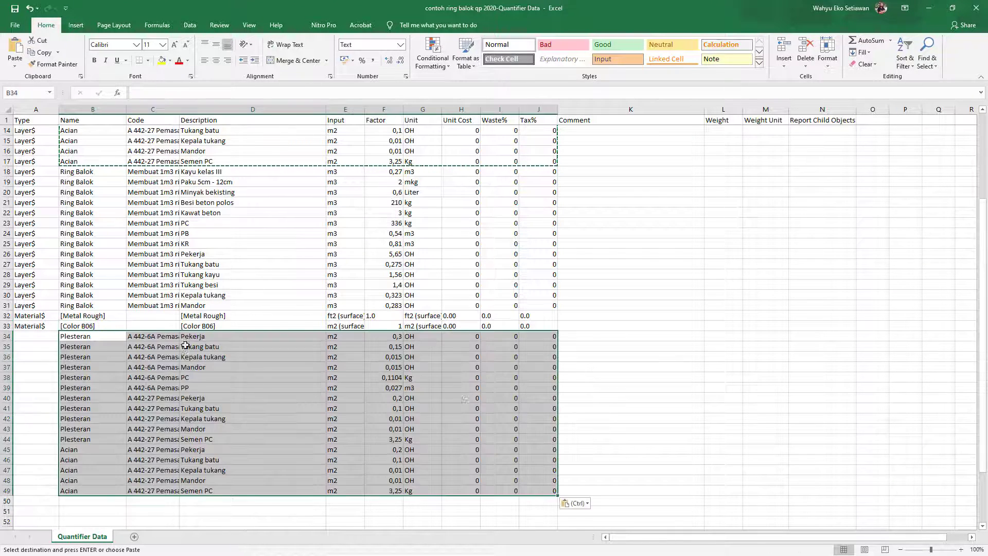
# Fill E34:E49 with the m2 (surface) input from E33
pyautogui.click(342, 326)
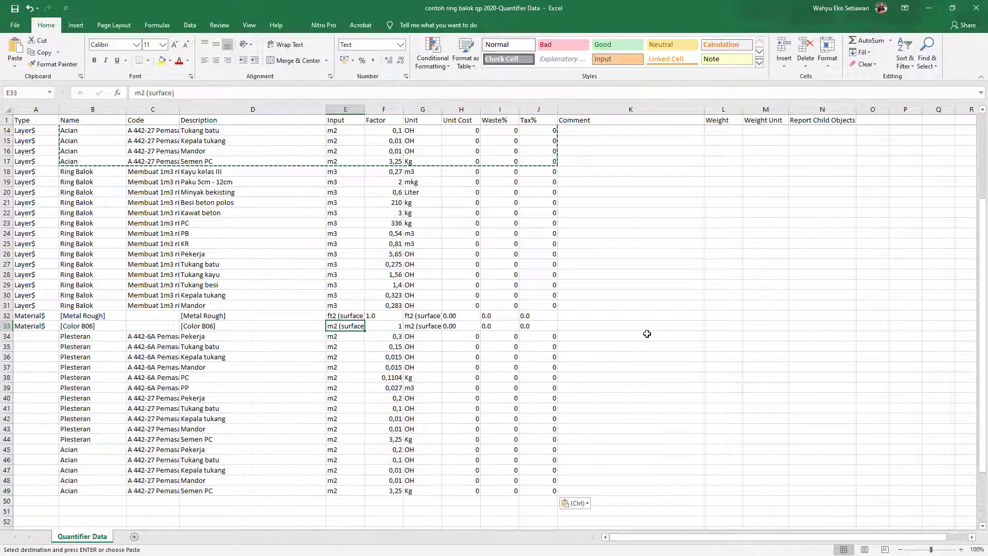
pyautogui.hotkey('ctrl', 'c')
pyautogui.hotkey('shift', 'Down')
pyautogui.hotkey('shift', 'Down')
pyautogui.hotkey('shift', 'Down')
pyautogui.hotkey('shift', 'Down')
pyautogui.hotkey('shift', 'Down')
pyautogui.hotkey('shift', 'Down')
pyautogui.hotkey('shift', 'Down')
pyautogui.hotkey('shift', 'Down')
pyautogui.hotkey('shift', 'Down')
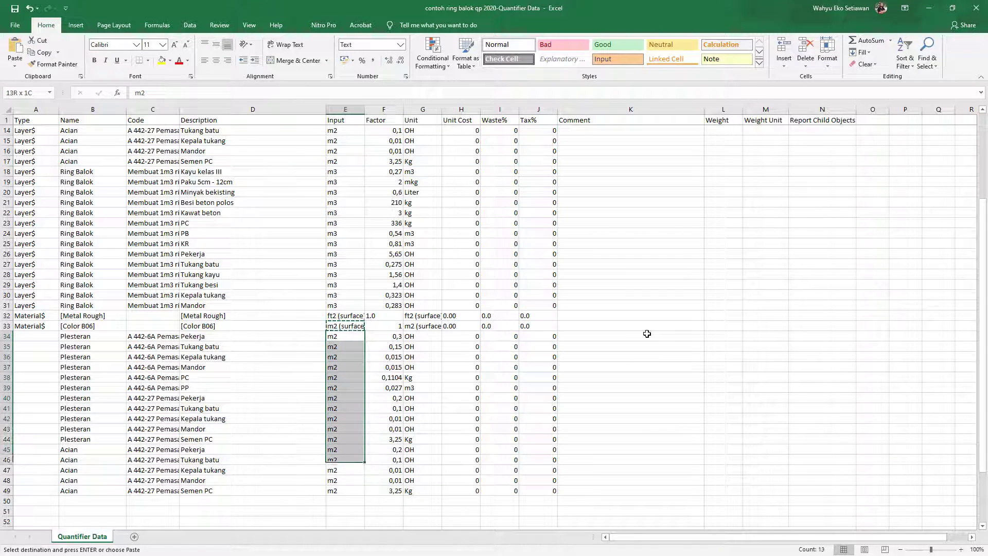
pyautogui.hotkey('shift', 'Down')
pyautogui.hotkey('shift', 'Down')
pyautogui.hotkey('shift', 'Down')
pyautogui.press('Return')
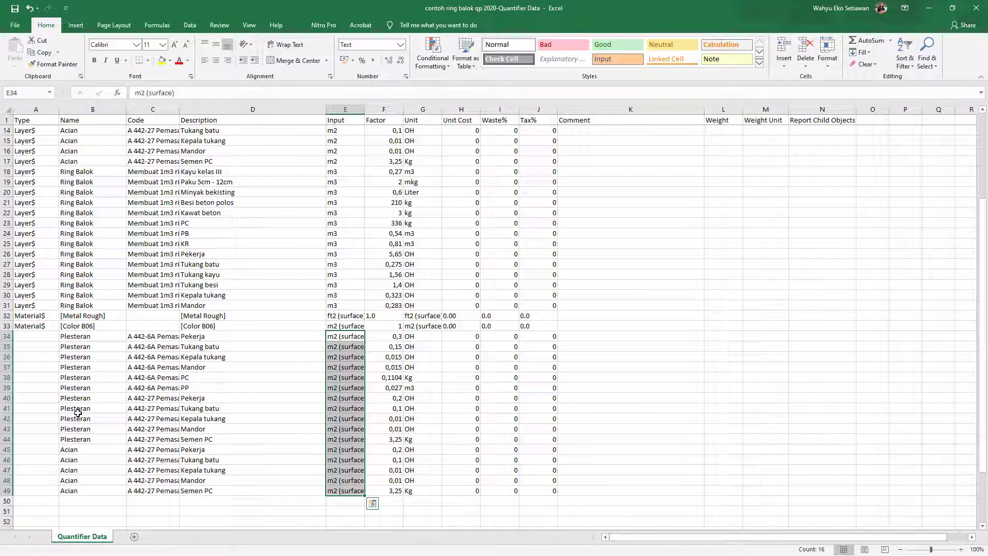
pyautogui.press('Escape')
# Fill A34:A49 with the Material$ type from A33
pyautogui.click(42, 327)
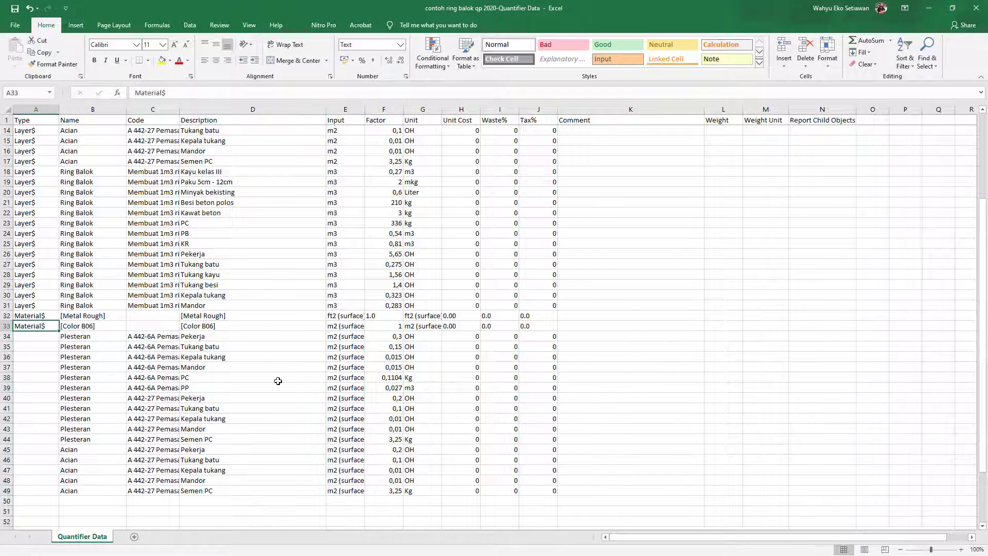
pyautogui.hotkey('ctrl', 'c')
pyautogui.press('Down')
pyautogui.hotkey('shift', 'Down')
pyautogui.hotkey('shift', 'Down')
pyautogui.hotkey('shift', 'Down')
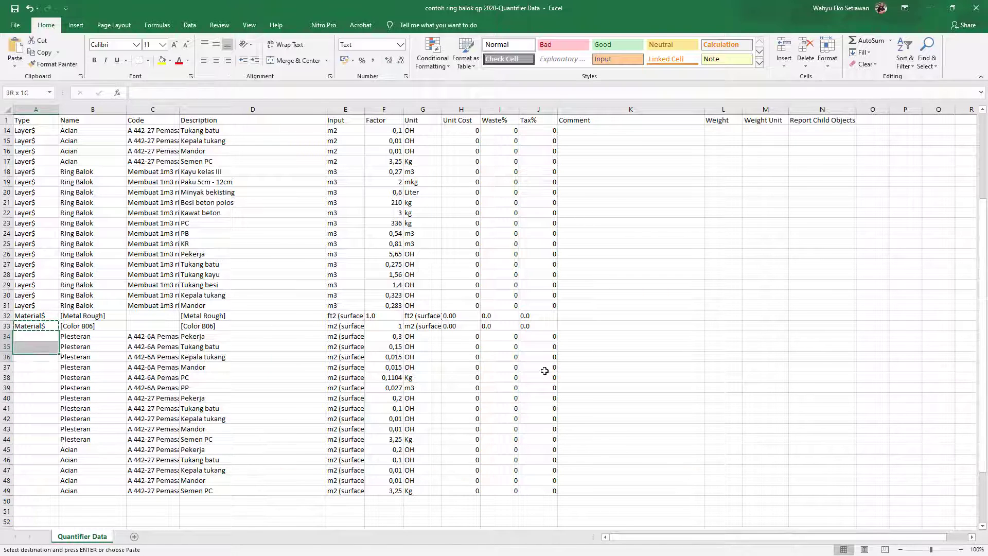
pyautogui.hotkey('shift', 'Down')
pyautogui.hotkey('shift', 'Down')
pyautogui.hotkey('shift', 'Down')
pyautogui.hotkey('shift', 'Down')
pyautogui.hotkey('shift', 'Down')
pyautogui.hotkey('shift', 'Down')
pyautogui.hotkey('ctrl', 'v')
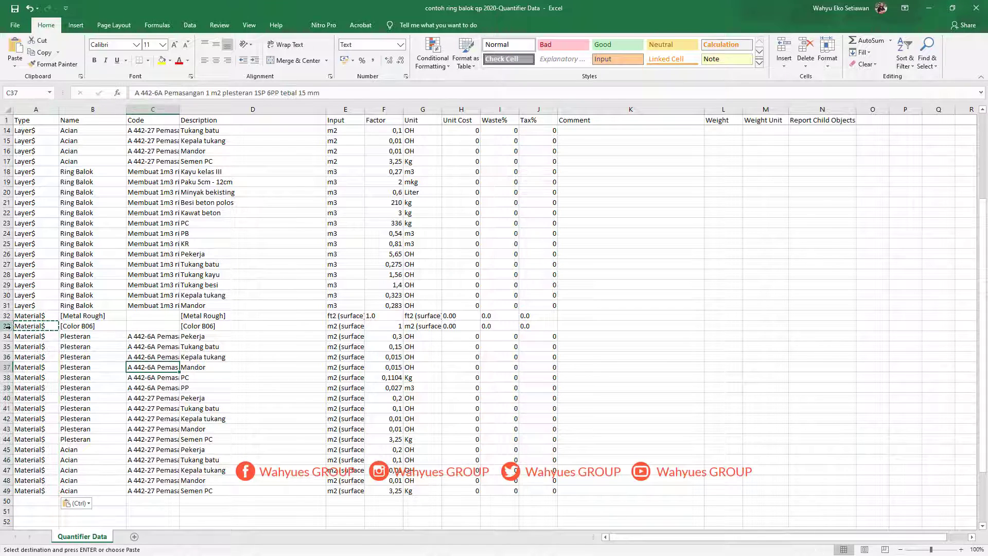
# Delete rows 32–33 holding the [Metal Rough] and [Color B06] entries
pyautogui.click(9, 321)
pyautogui.moveTo(9, 319); pyautogui.dragTo(9, 316)
pyautogui.rightClick(10, 322)
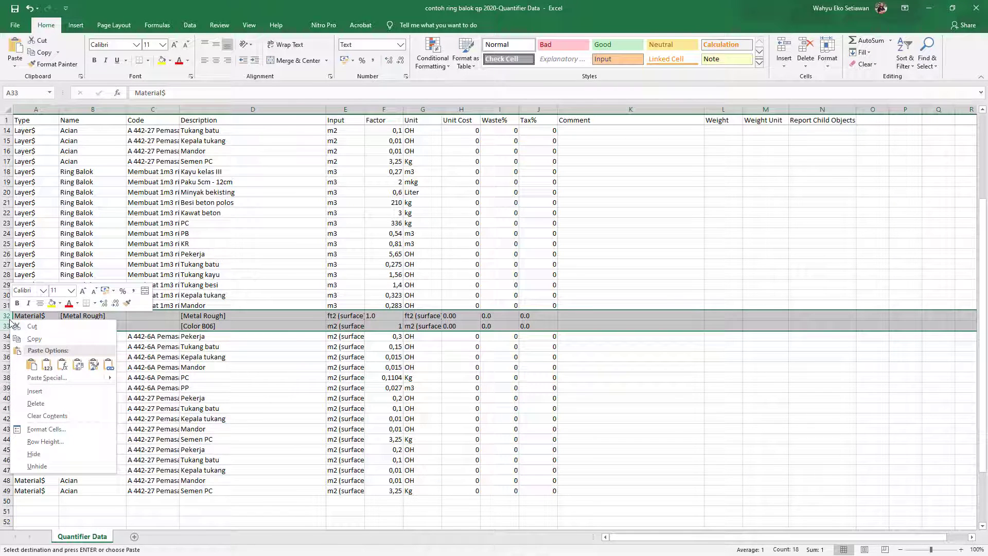
pyautogui.click(36, 403)
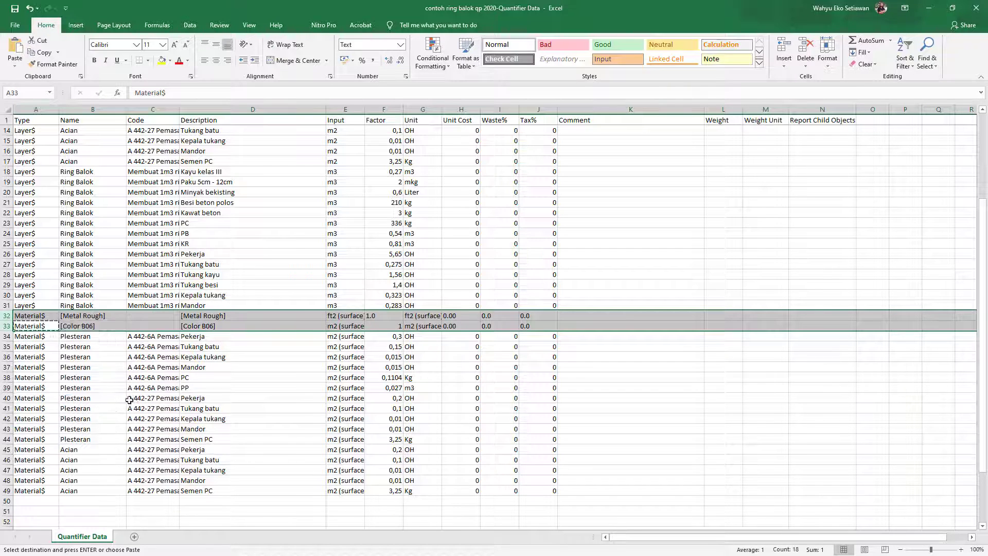
pyautogui.click(591, 387)
# Delete the leftover empty rows 48–55
pyautogui.scroll(-5, 103, 364)
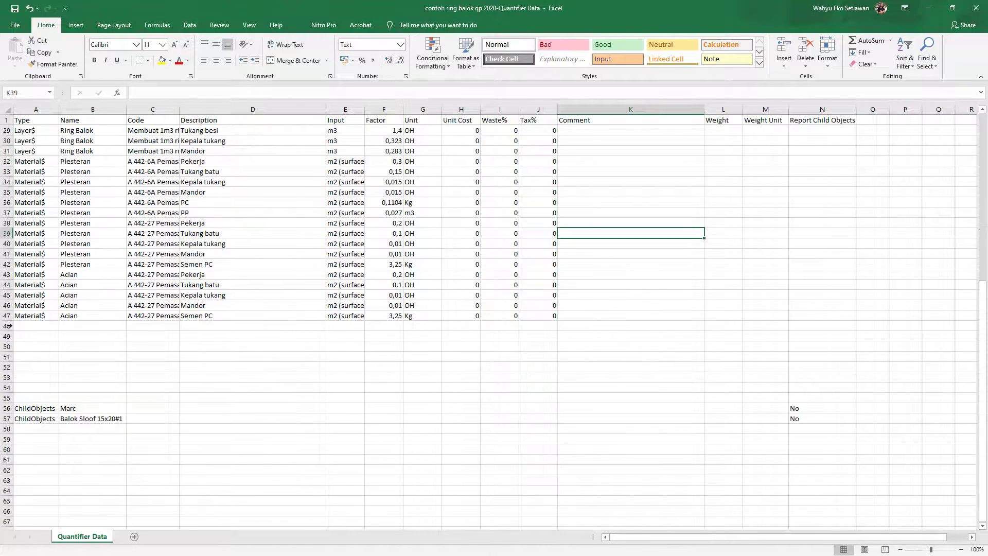
pyautogui.moveTo(9, 326); pyautogui.dragTo(8, 397)
pyautogui.rightClick(8, 398)
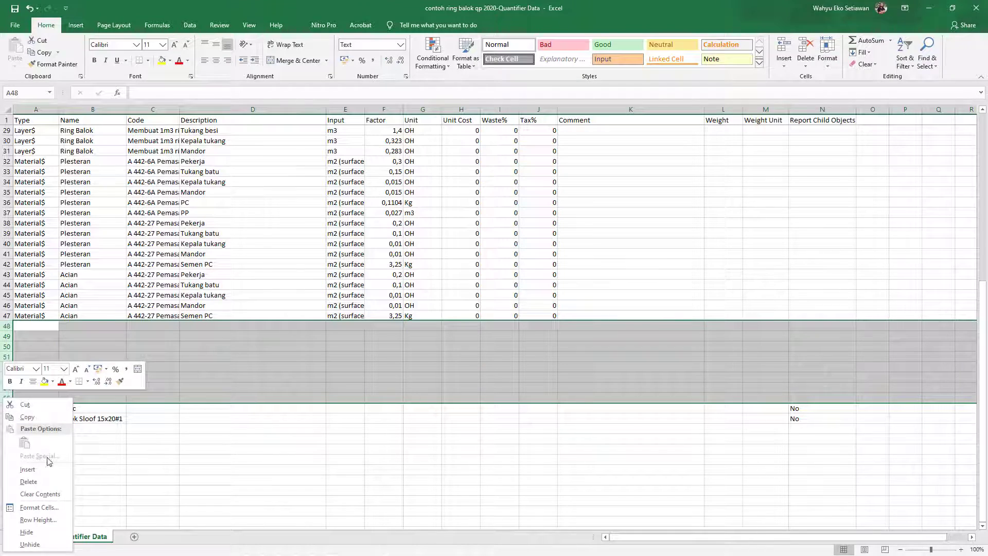
pyautogui.click(28, 481)
pyautogui.click(309, 346)
pyautogui.scroll(9, 363, 314)
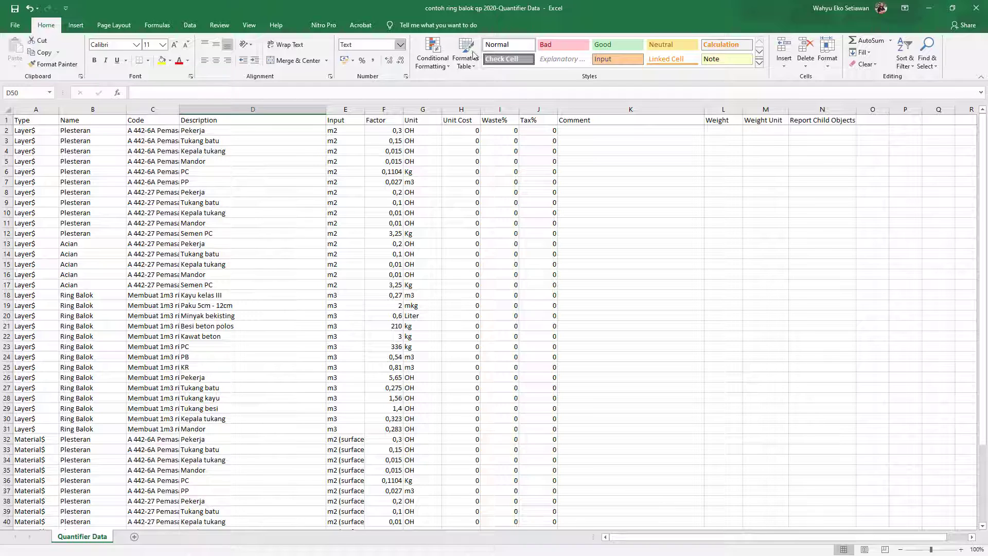
pyautogui.scroll(-4, 272, 365)
pyautogui.scroll(4, 184, 374)
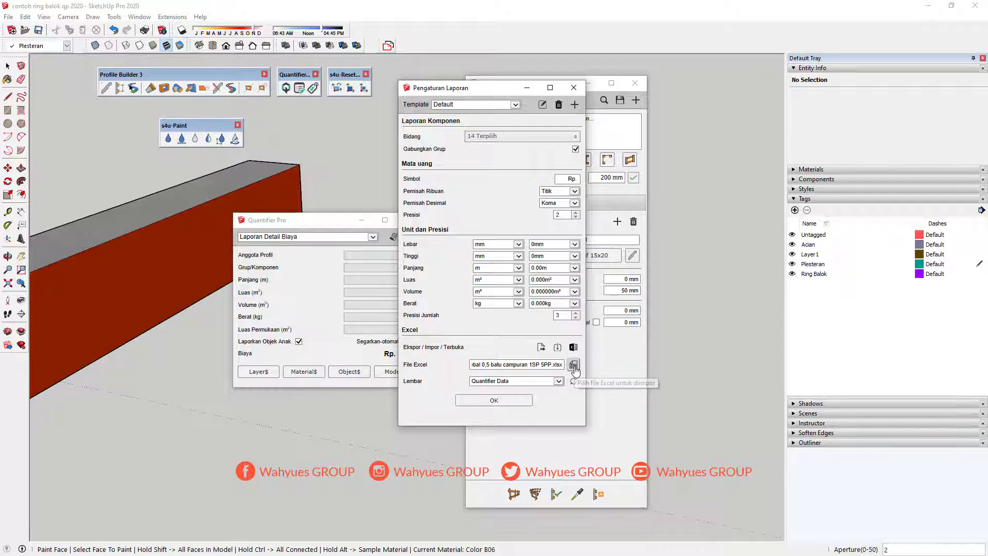
# Import contoh ring balok qp 2020-Quantifier Data, accepting overwrite and creation of missing materials
pyautogui.click(573, 365)
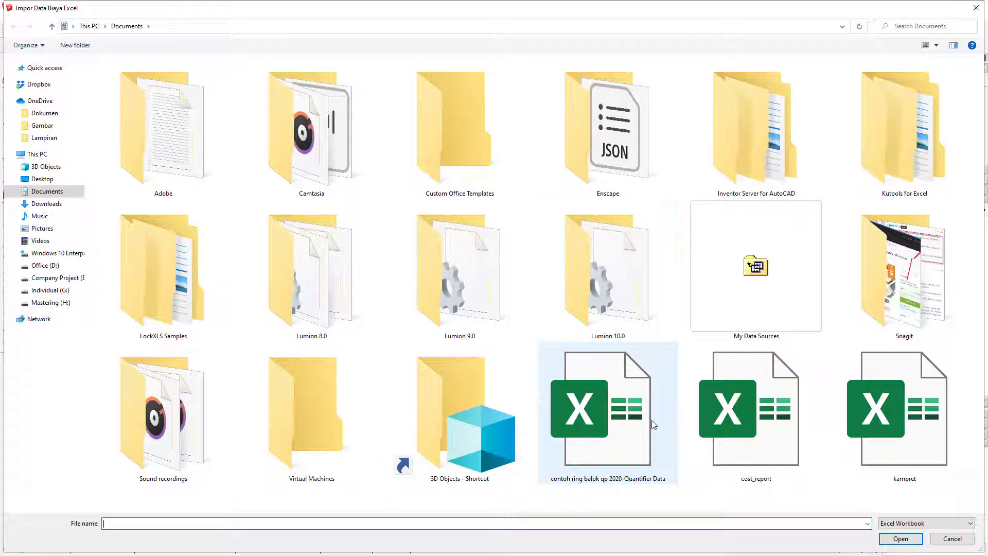
pyautogui.moveTo(607, 409)
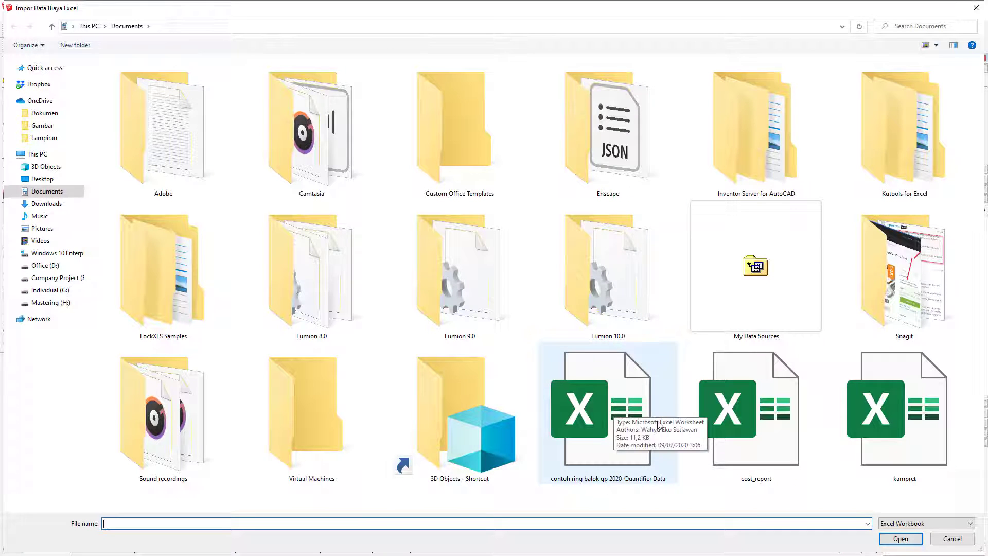
pyautogui.doubleClick(656, 421)
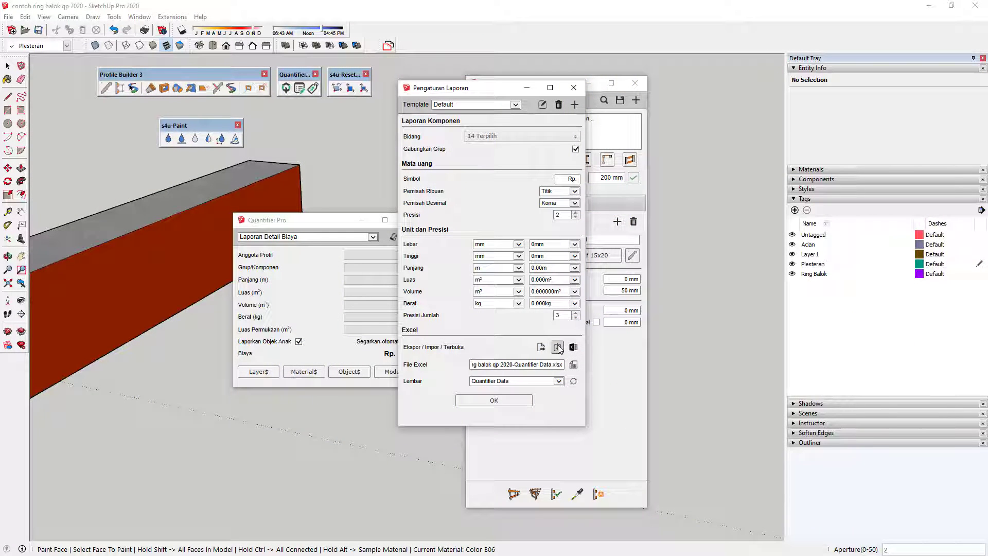
pyautogui.click(558, 348)
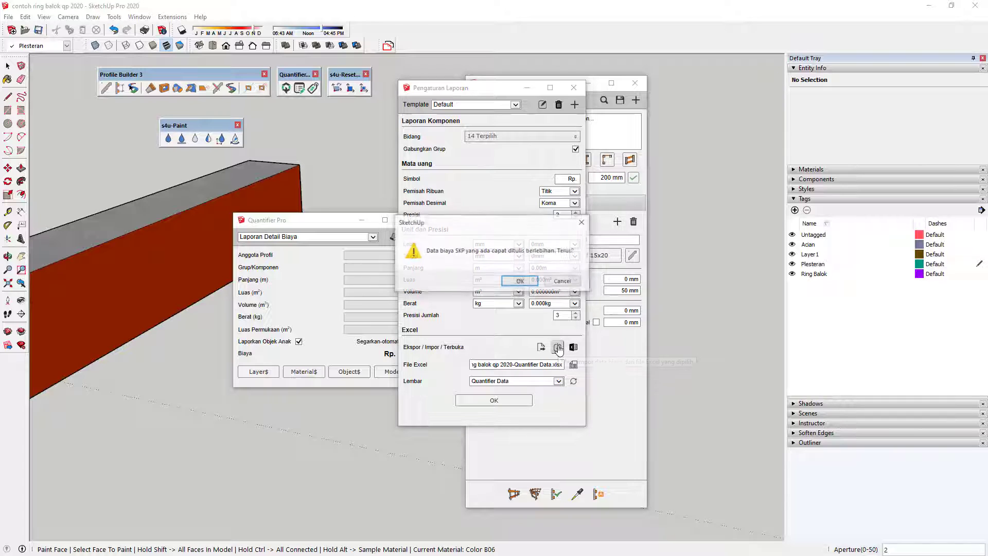
pyautogui.click(519, 283)
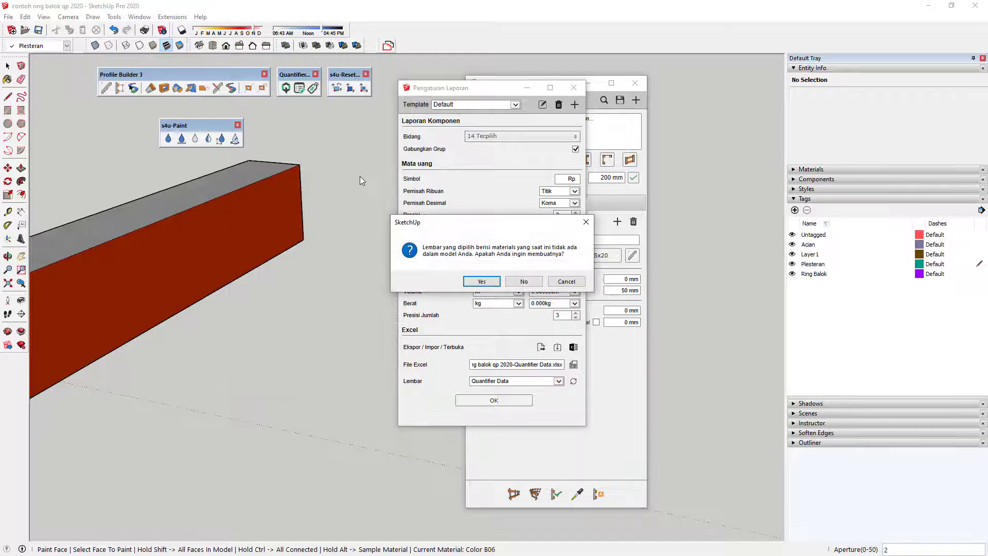
pyautogui.click(481, 281)
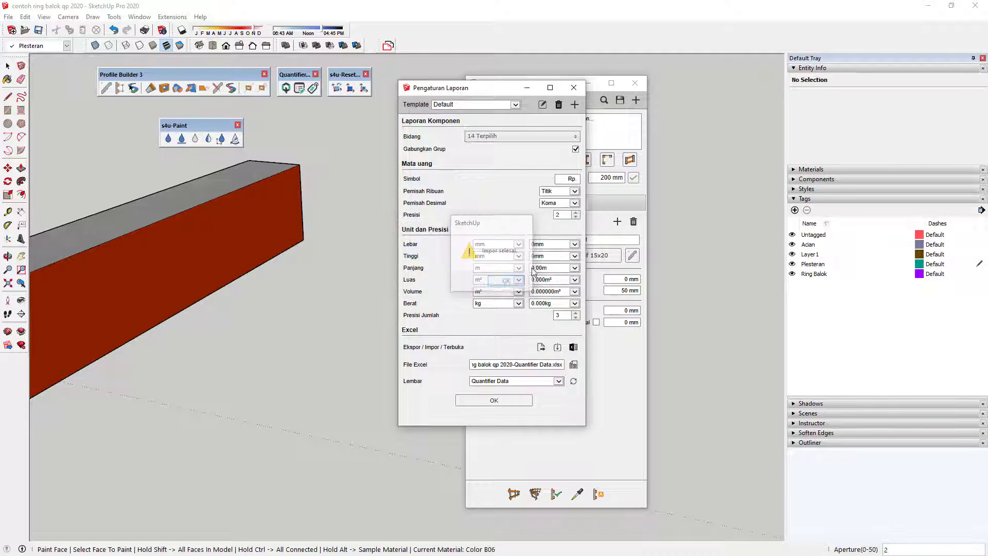
pyautogui.click(511, 404)
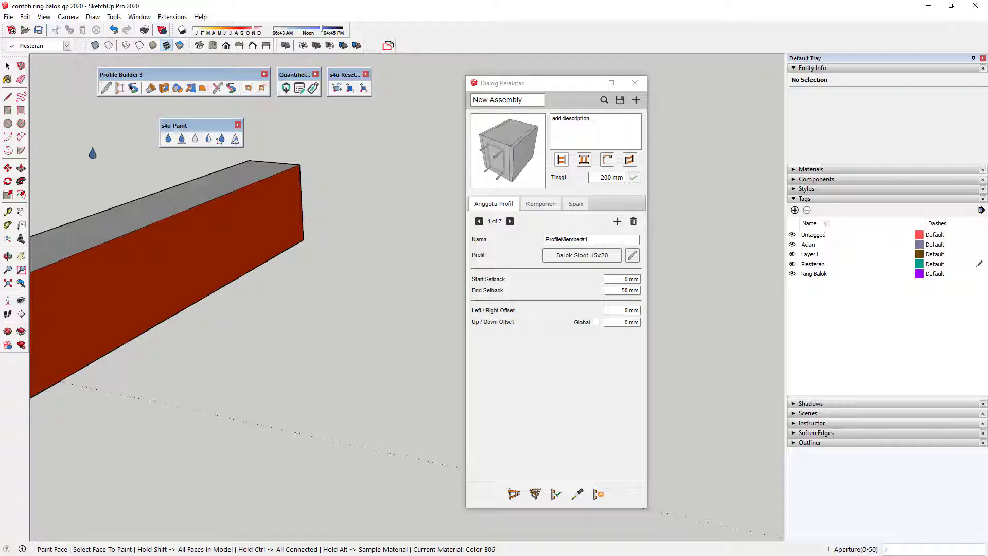
# Open the Quantifier Pro report panel and choose the Laporan Material report type
pyautogui.click(7, 66)
pyautogui.moveTo(273, 247); pyautogui.dragTo(350, 274, button='middle')
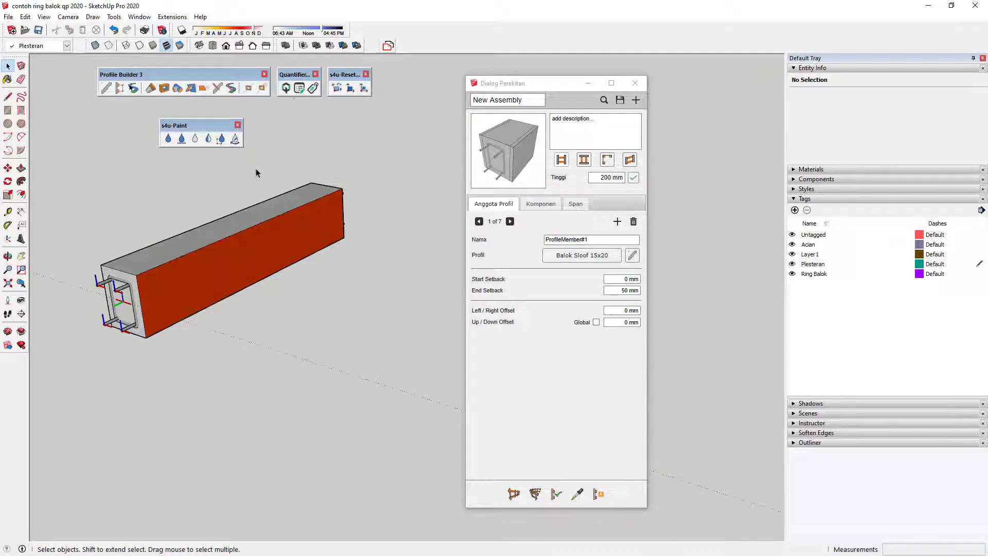
pyautogui.click(301, 92)
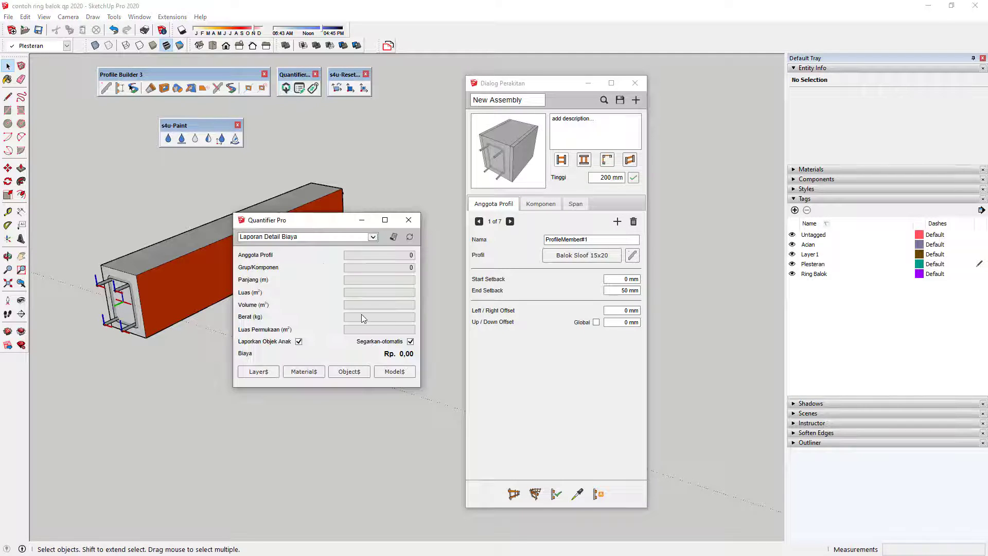
pyautogui.click(307, 238)
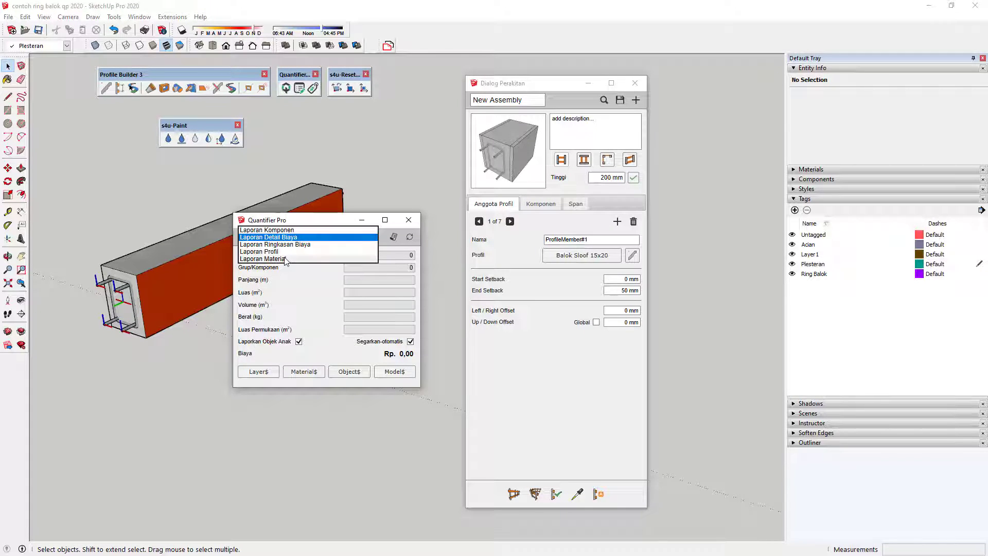
pyautogui.click(285, 259)
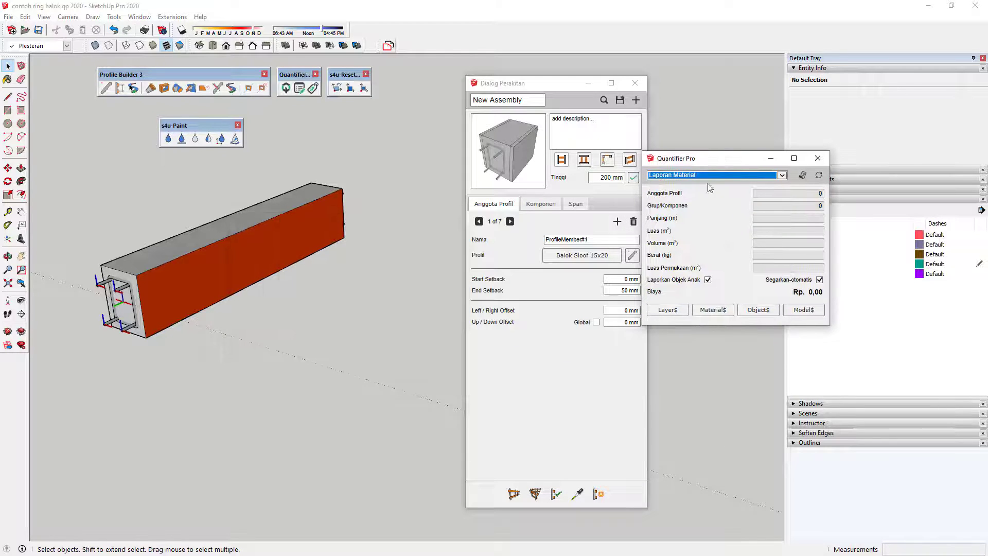
# View the Laporan Material report, then close it
pyautogui.moveTo(325, 263); pyautogui.dragTo(234, 254, button='middle')
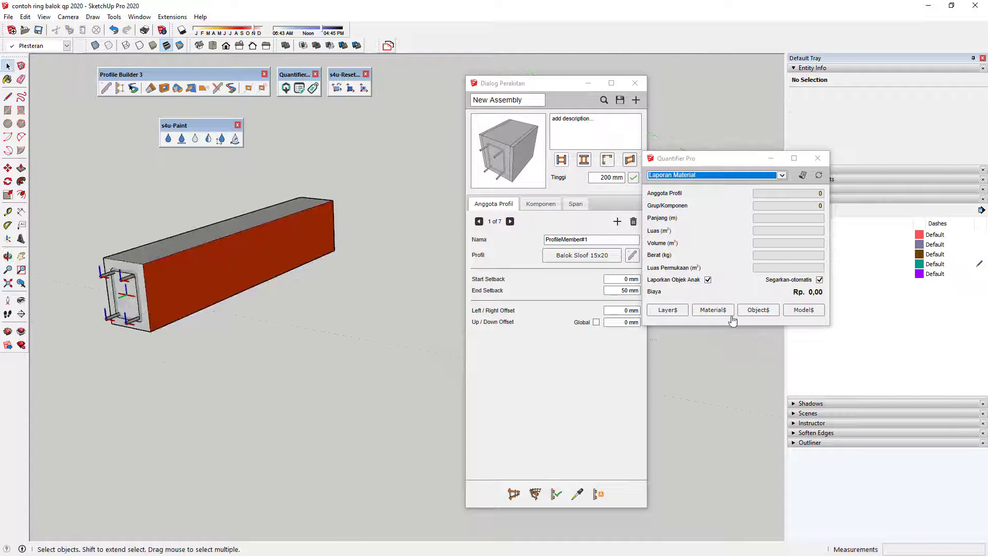
pyautogui.click(804, 176)
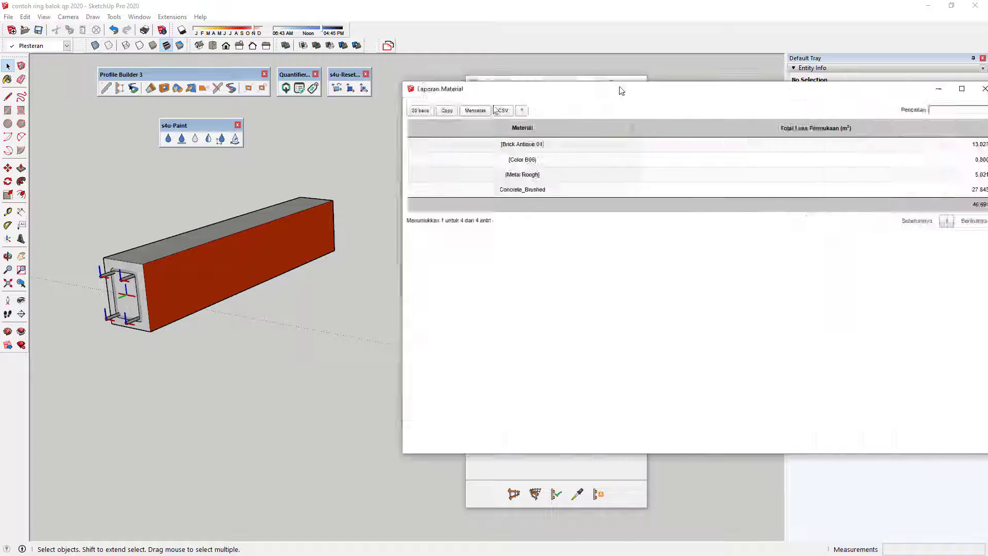
pyautogui.moveTo(620, 88); pyautogui.dragTo(369, 134)
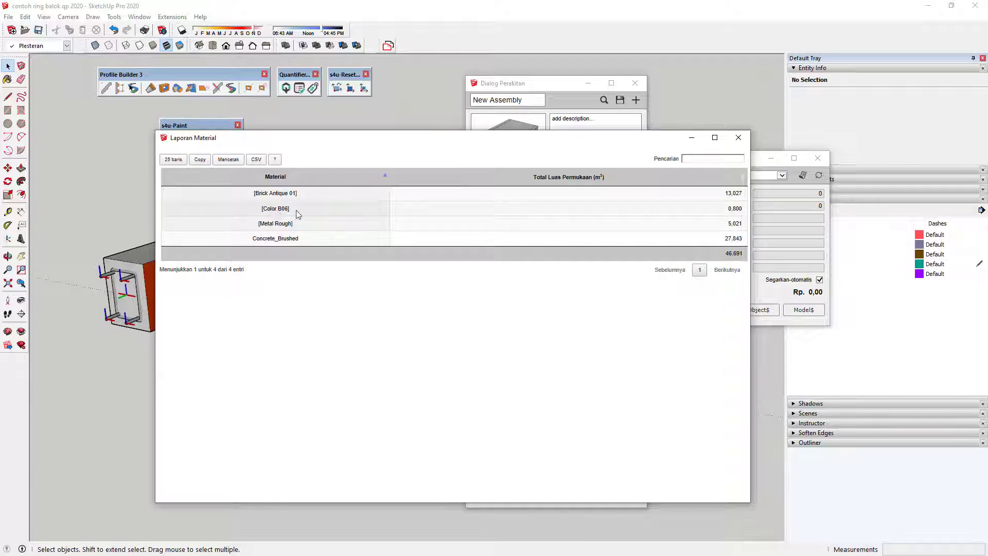
pyautogui.click(738, 137)
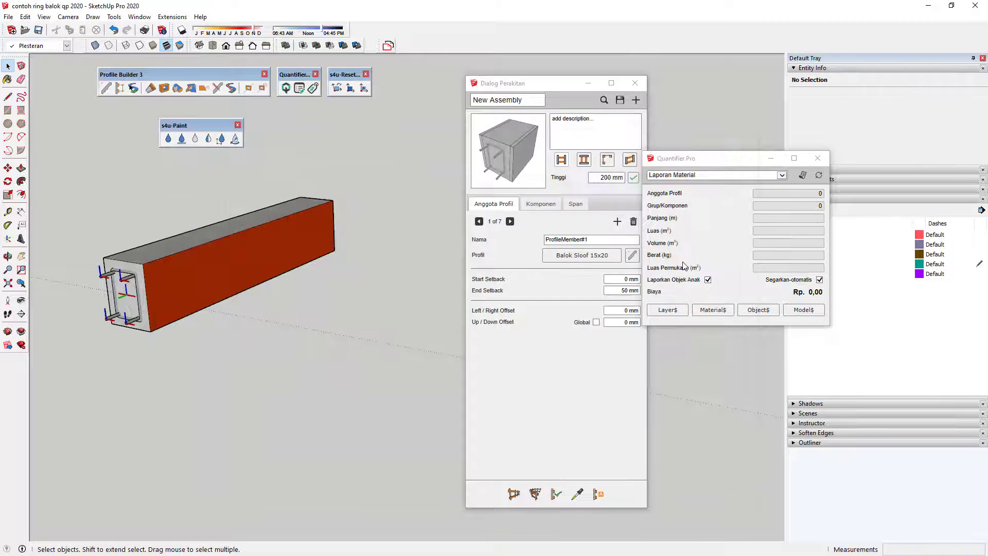
# Switch to Laporan Ringkasan Biaya, view the cost summary, then close it
pyautogui.click(719, 174)
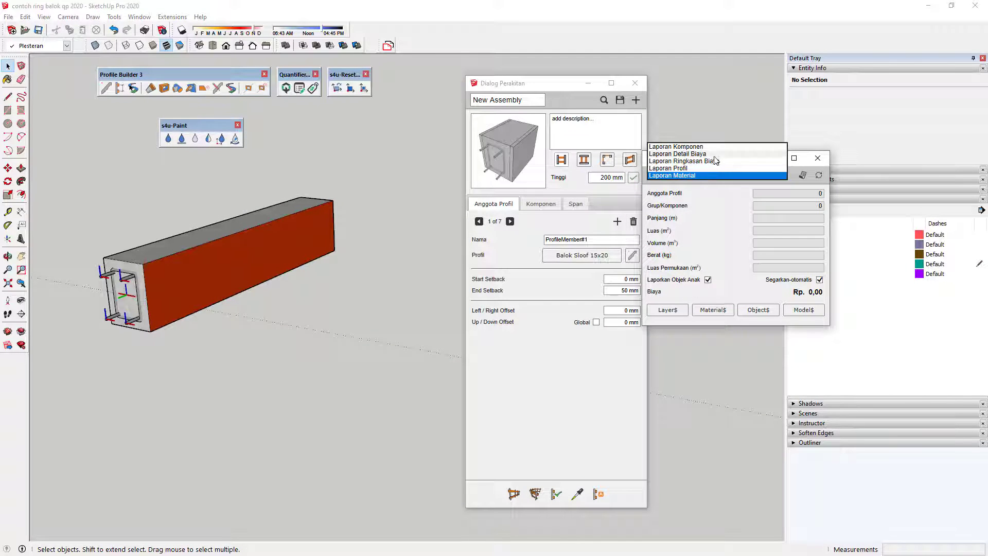
pyautogui.click(715, 161)
pyautogui.click(802, 175)
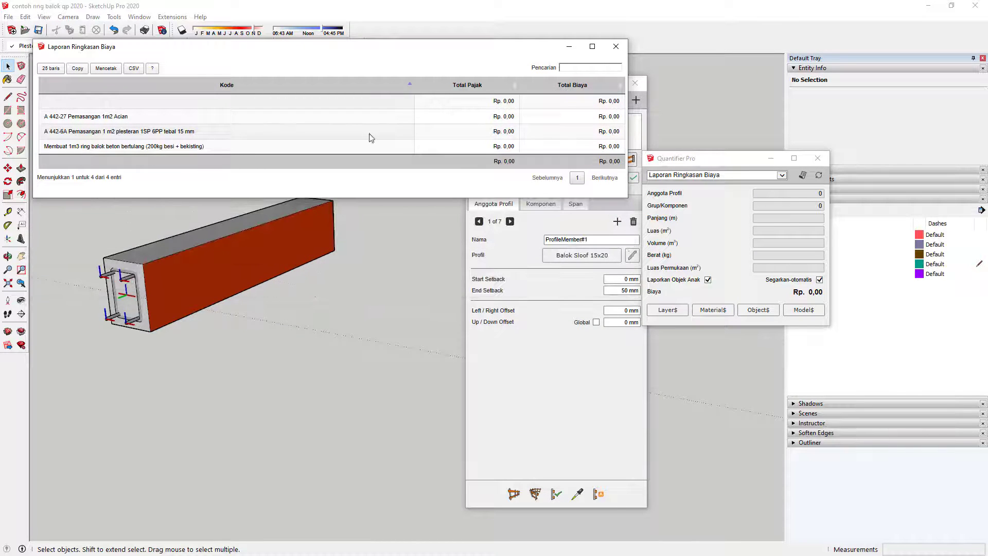
pyautogui.click(616, 47)
# Window-select the whole beam and open Material$ cost data with $ [Color B06] selected
pyautogui.moveTo(280, 291); pyautogui.dragTo(101, 206)
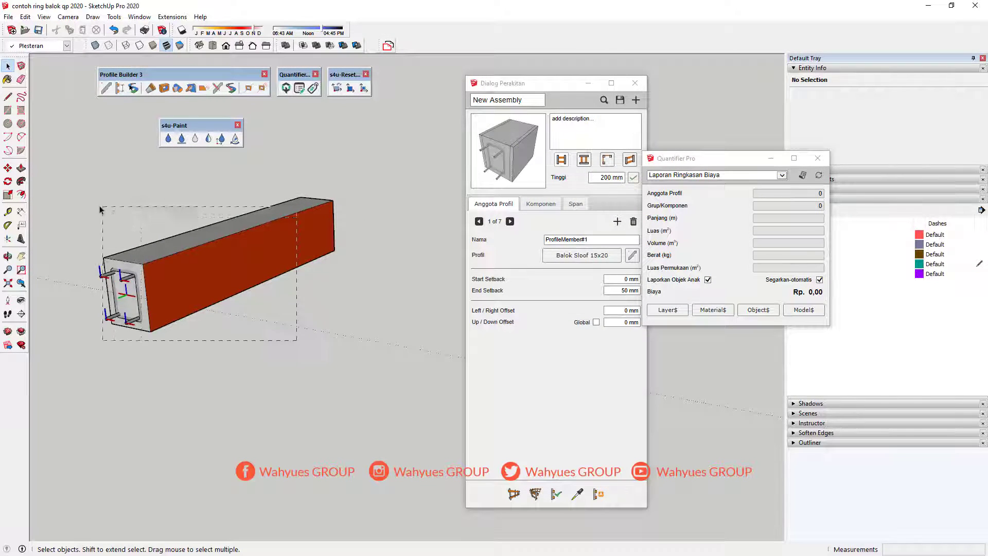
pyautogui.click(720, 312)
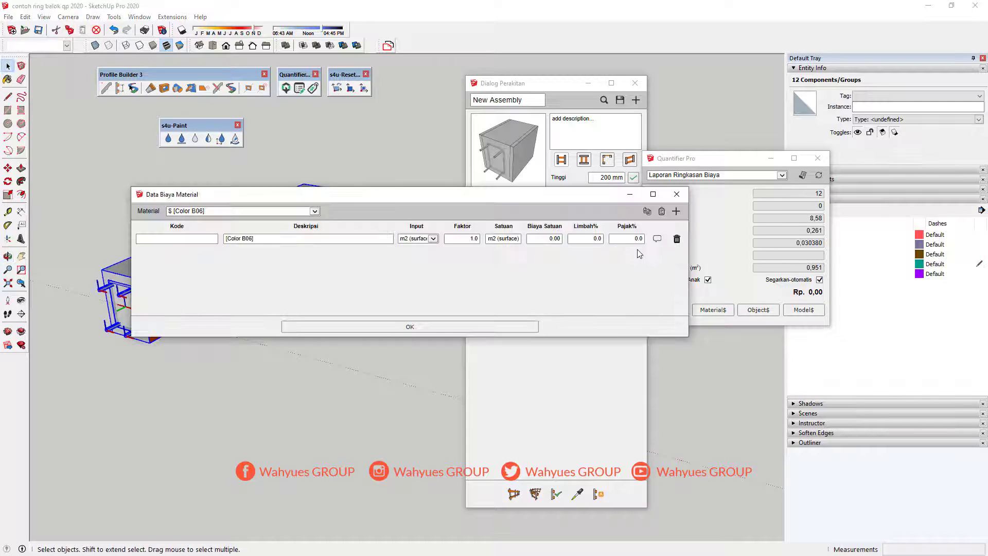
pyautogui.click(277, 220)
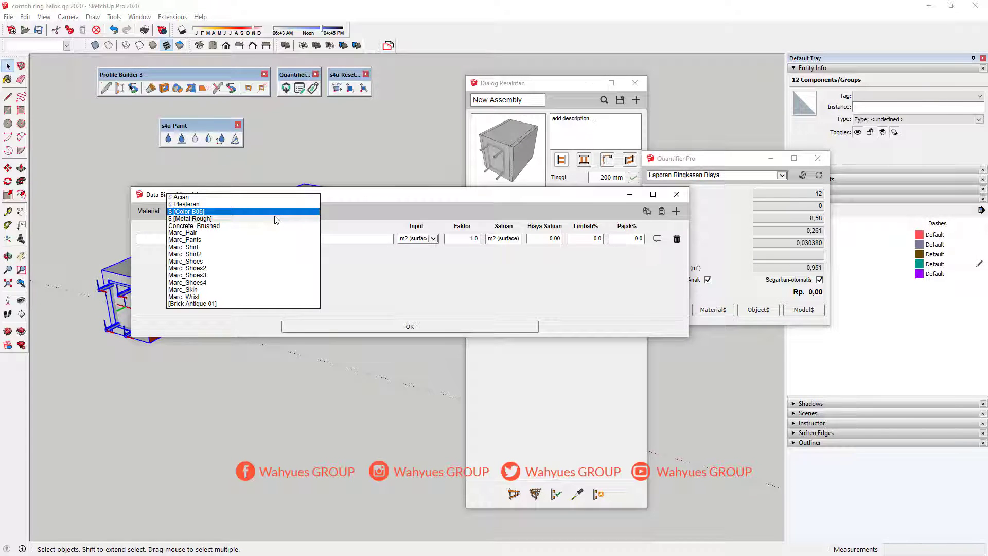
pyautogui.click(861, 469)
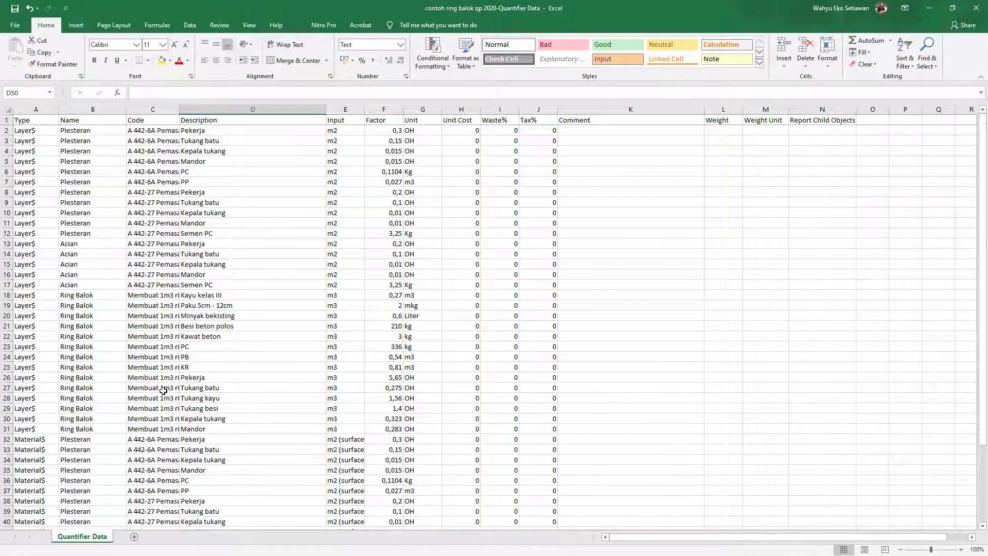
pyautogui.click(163, 390)
pyautogui.scroll(-7, 228, 452)
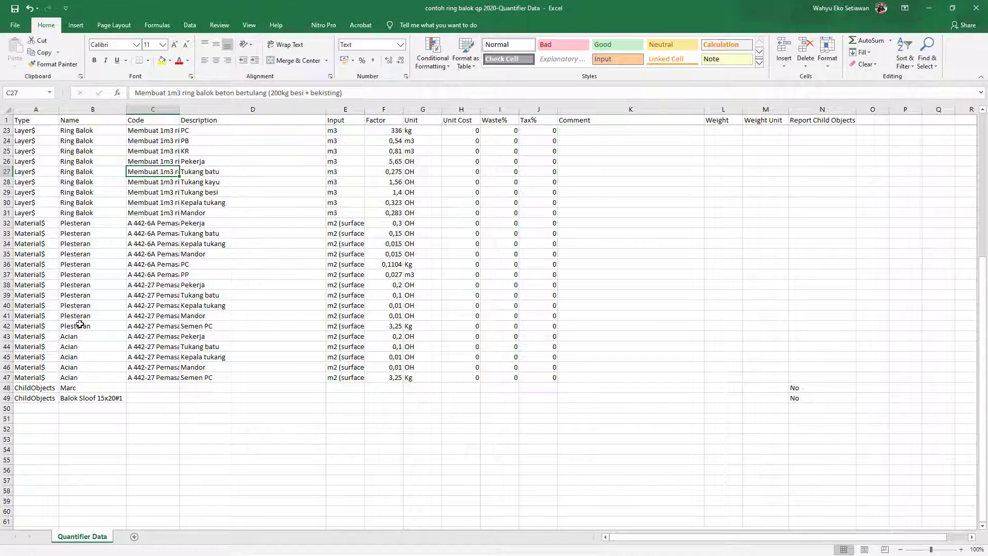
pyautogui.scroll(6, 80, 324)
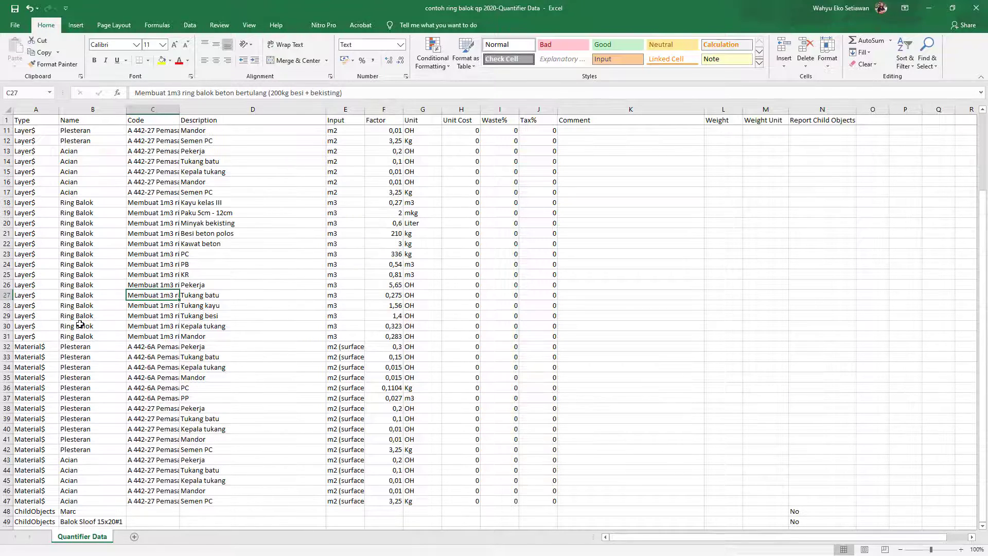
pyautogui.scroll(1, 79, 324)
pyautogui.scroll(-6, 80, 324)
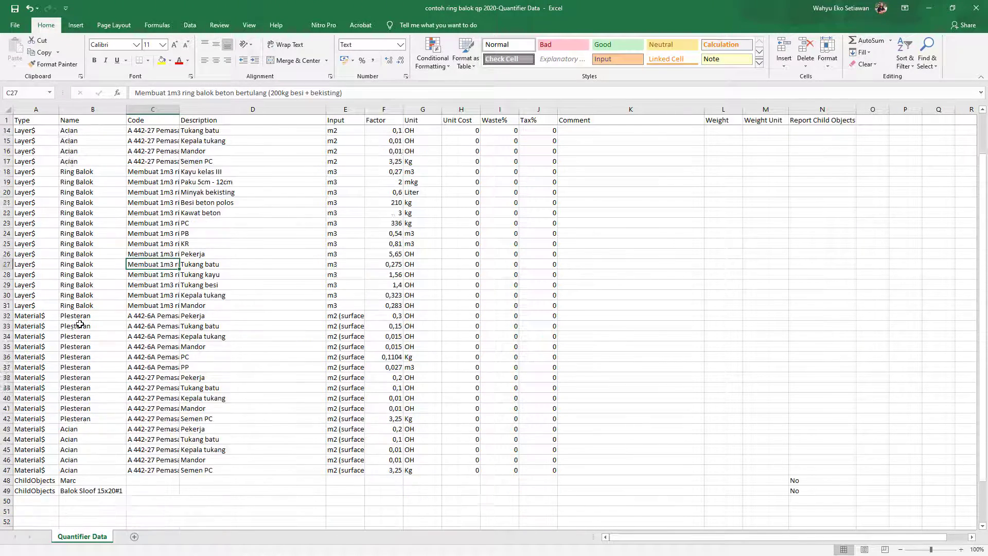
pyautogui.click(109, 358)
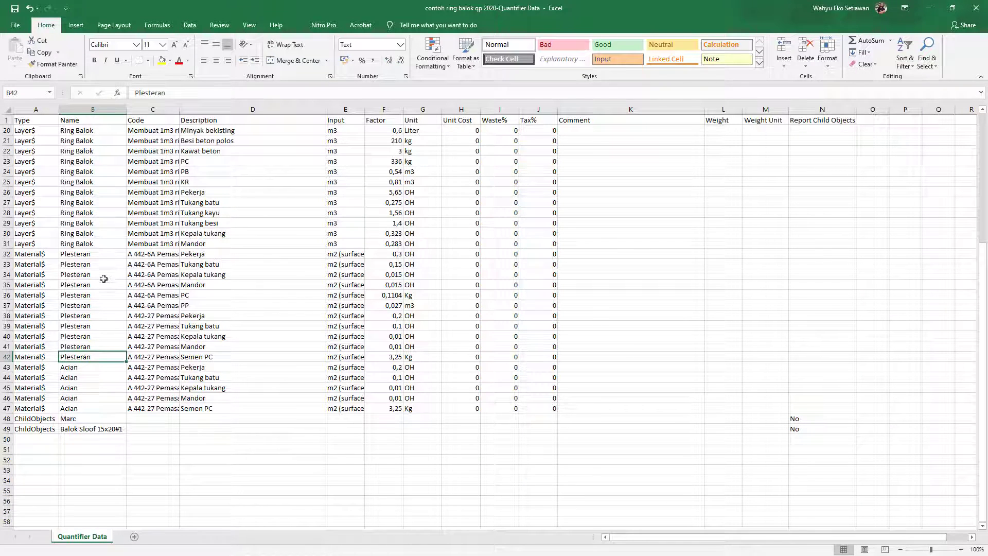
pyautogui.press('Up')
pyautogui.press('Up')
pyautogui.press('Up')
pyautogui.press('Up')
pyautogui.press('Up')
pyautogui.press('Up')
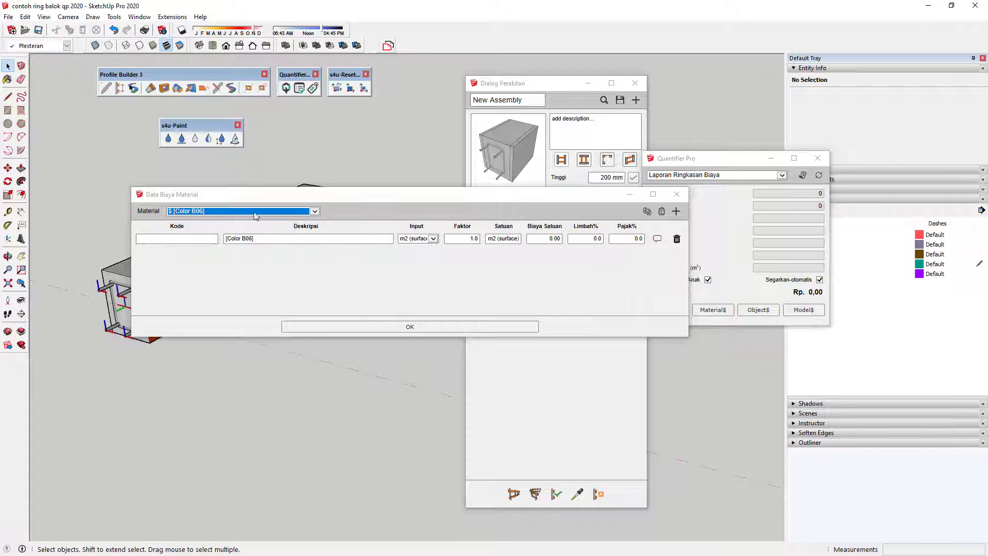
pyautogui.click(256, 215)
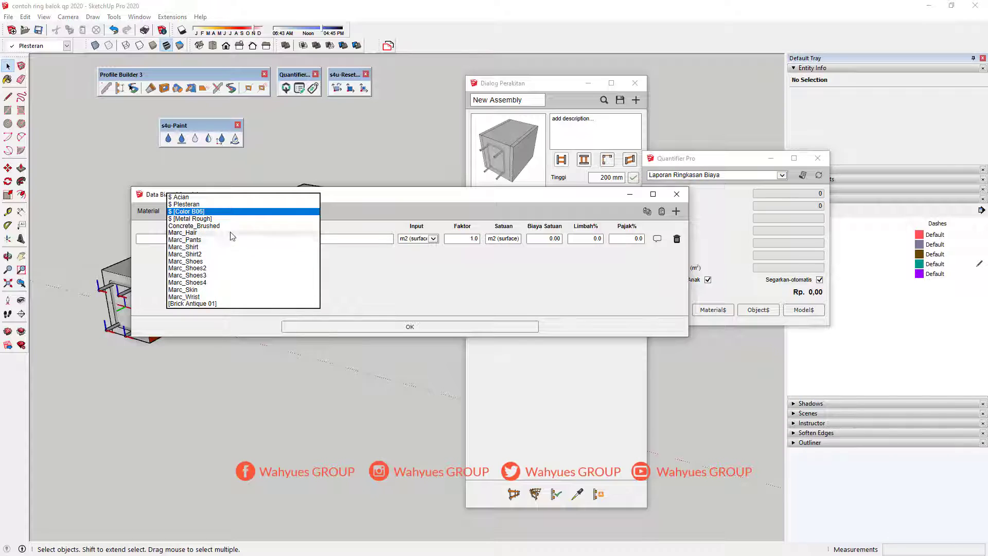
# Compare the $ Plesteran and $ [Color B06] cost entries, close the data, and minimise Excel
pyautogui.click(220, 204)
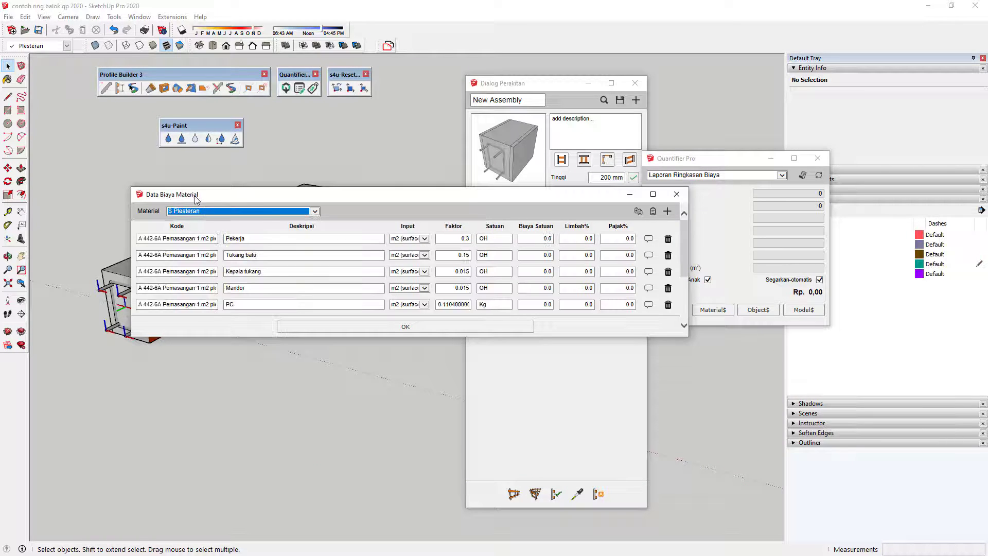
pyautogui.click(200, 211)
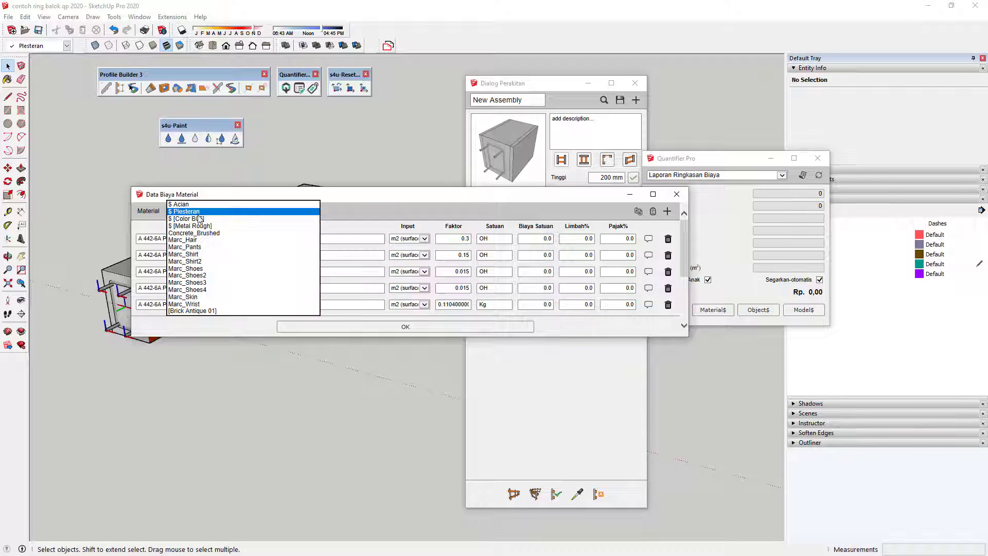
pyautogui.click(215, 222)
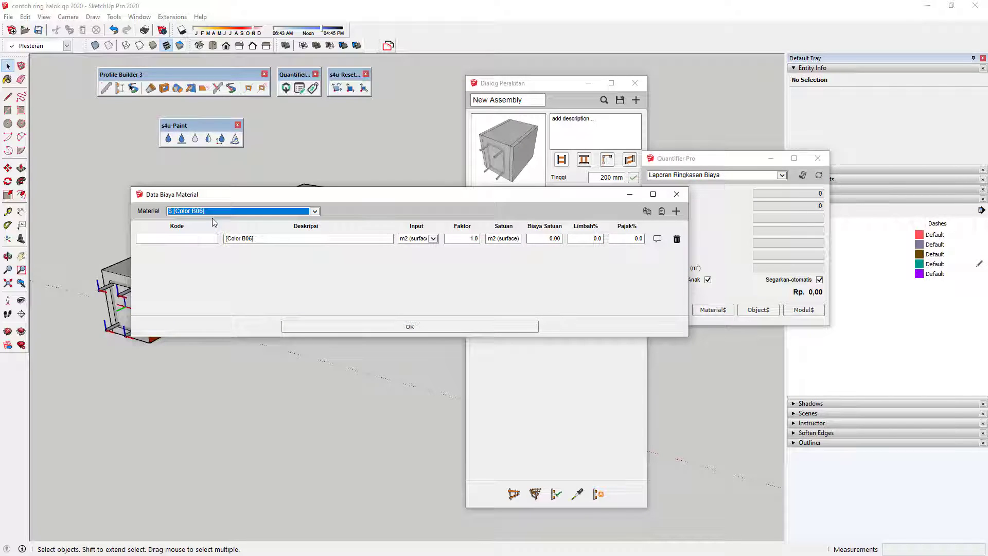
pyautogui.click(676, 194)
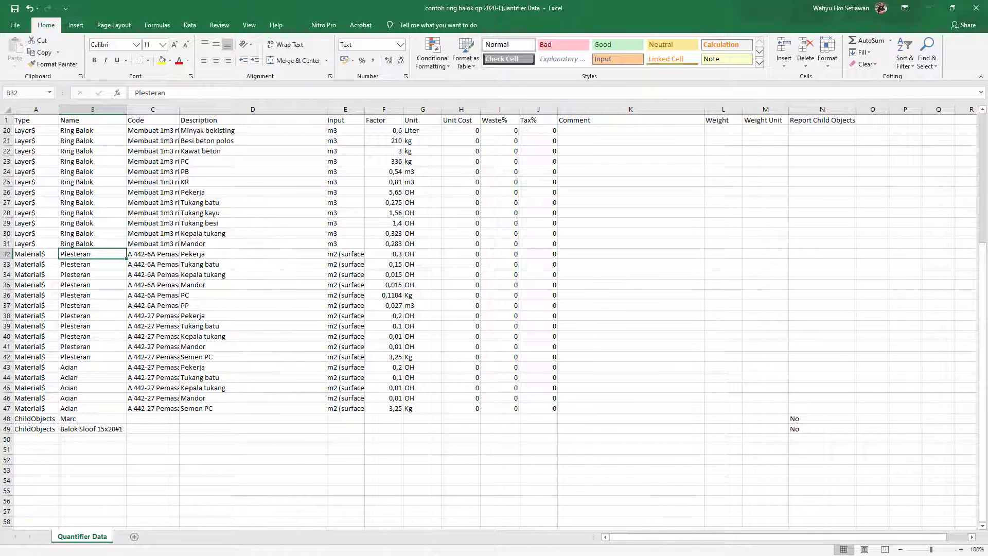
pyautogui.click(976, 8)
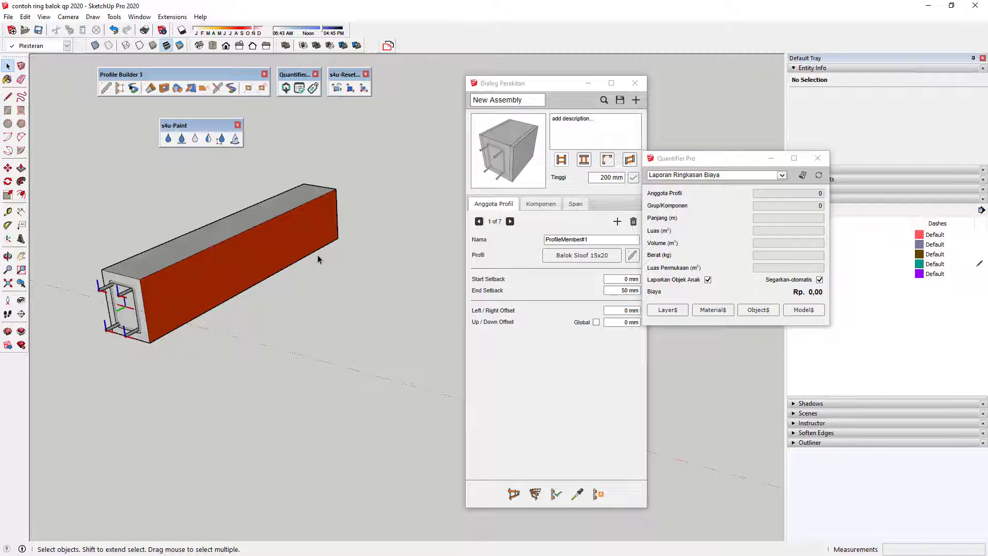
# Re-export cost data, replacing contoh ring balok qp 2020-Quantifier Data.xlsx, and open it in Excel
pyautogui.moveTo(758, 158); pyautogui.dragTo(469, 169)
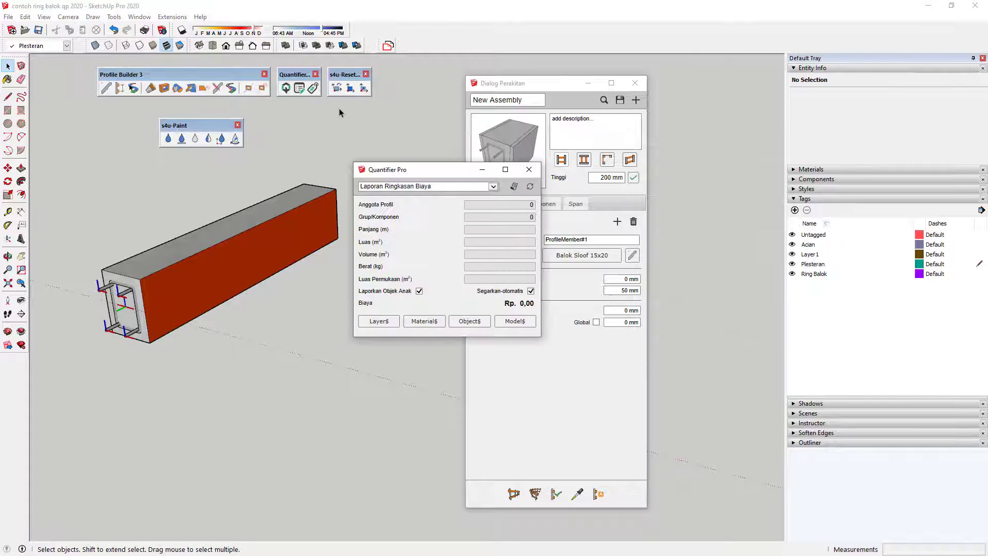
pyautogui.click(313, 88)
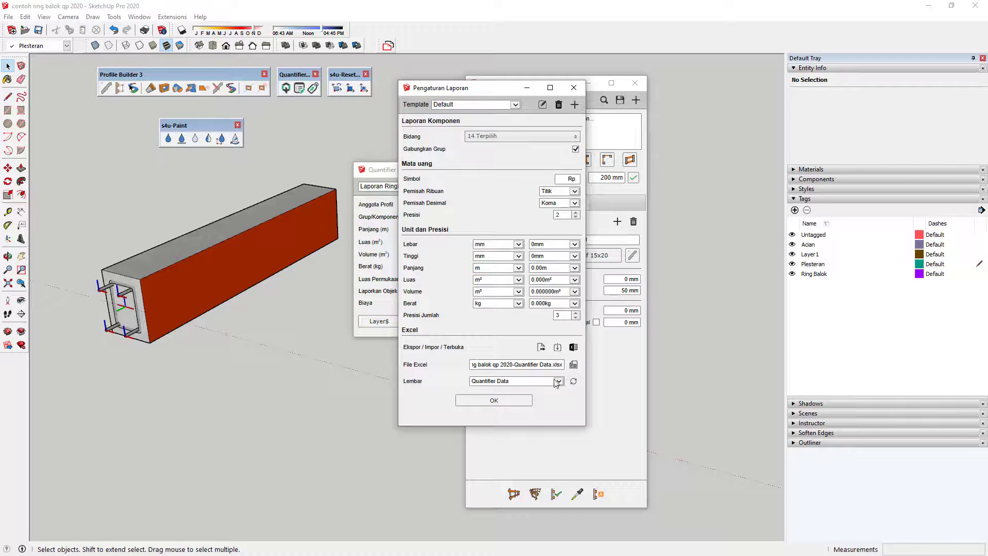
pyautogui.click(541, 347)
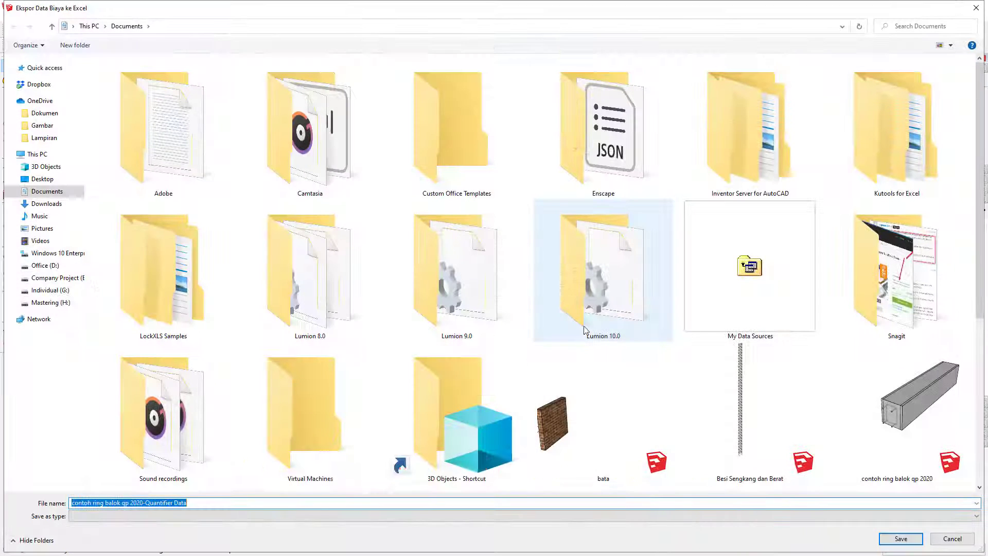
pyautogui.click(900, 538)
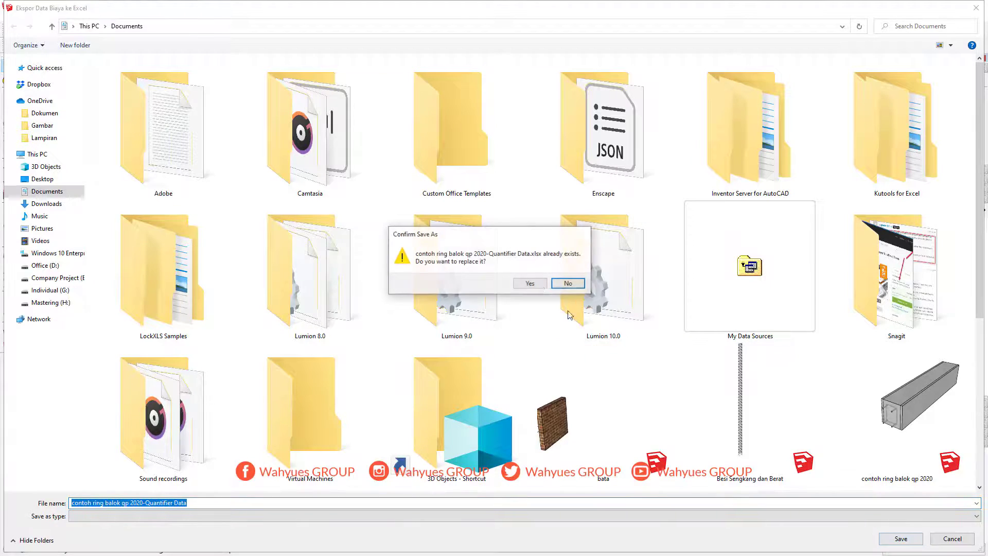
pyautogui.click(543, 286)
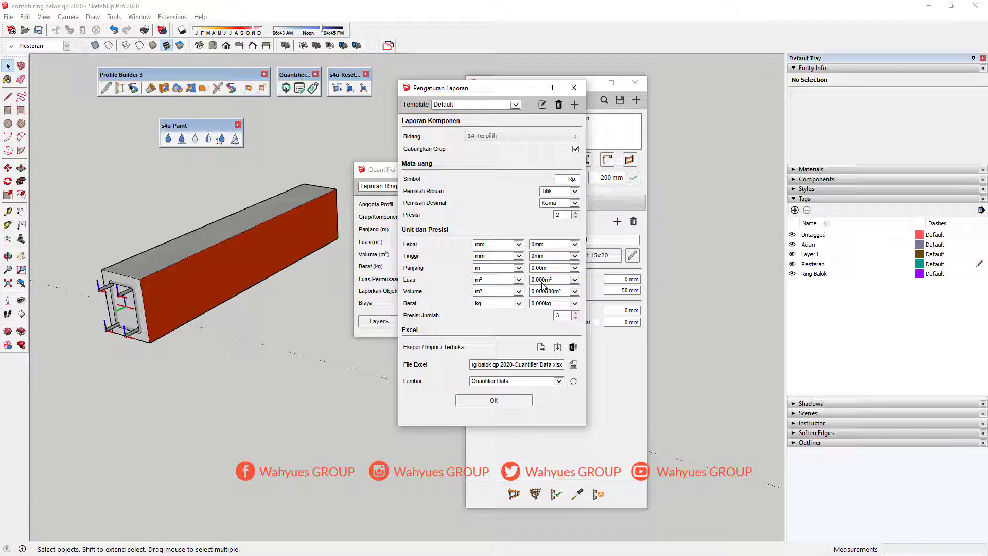
pyautogui.click(513, 403)
pyautogui.click(499, 326)
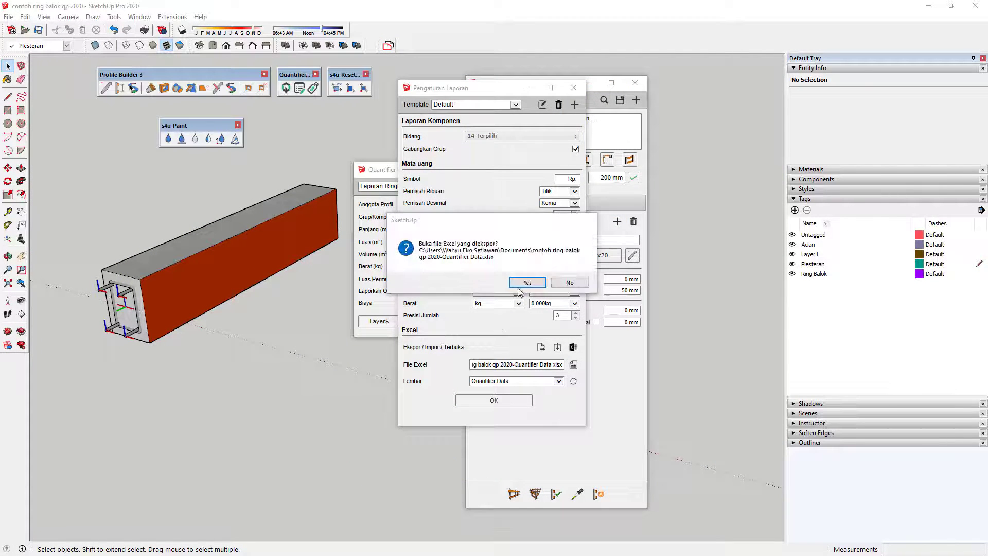
pyautogui.click(528, 286)
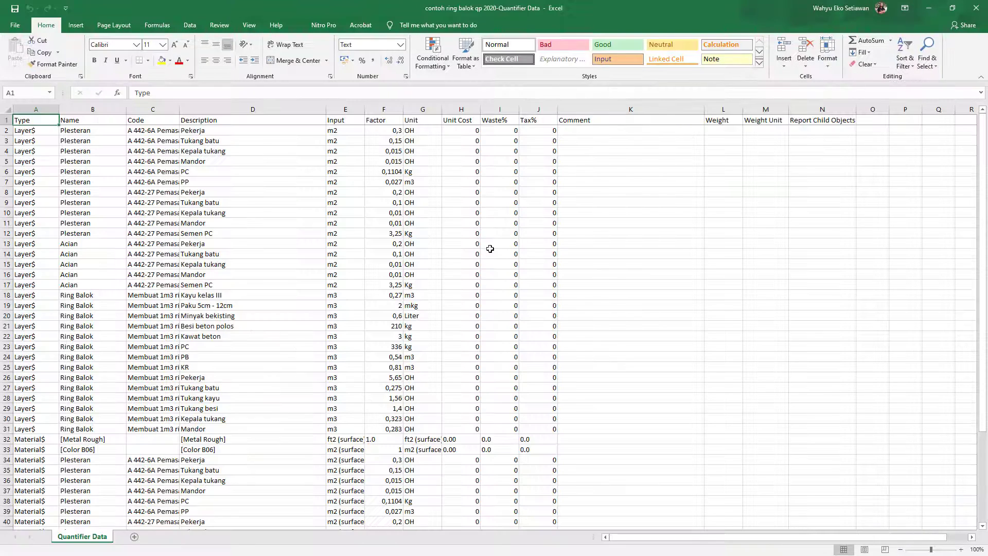
# Copy the [Color B06] name from B33 into cells B34 through B49
pyautogui.scroll(-6, 256, 375)
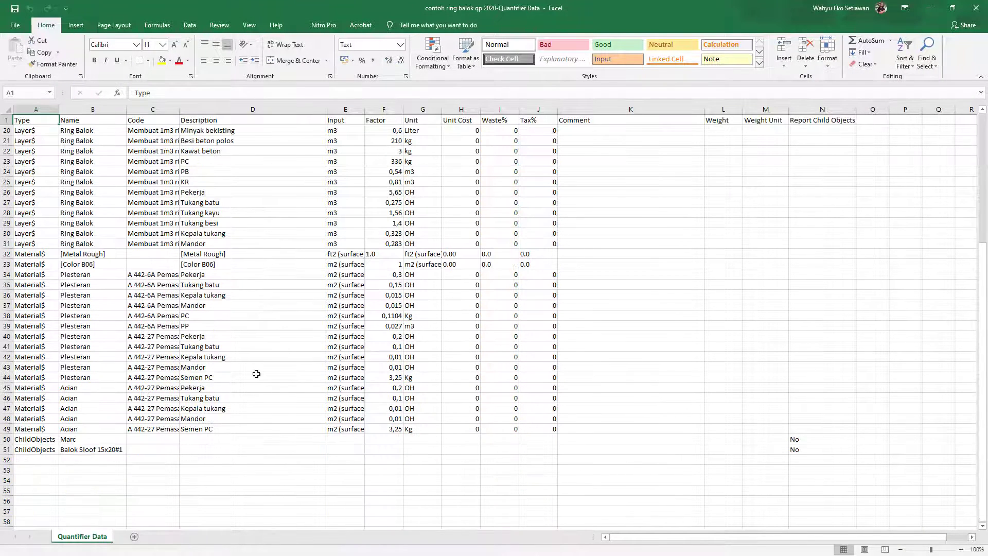
pyautogui.click(84, 265)
pyautogui.hotkey('ctrl', 'c')
pyautogui.press('Down')
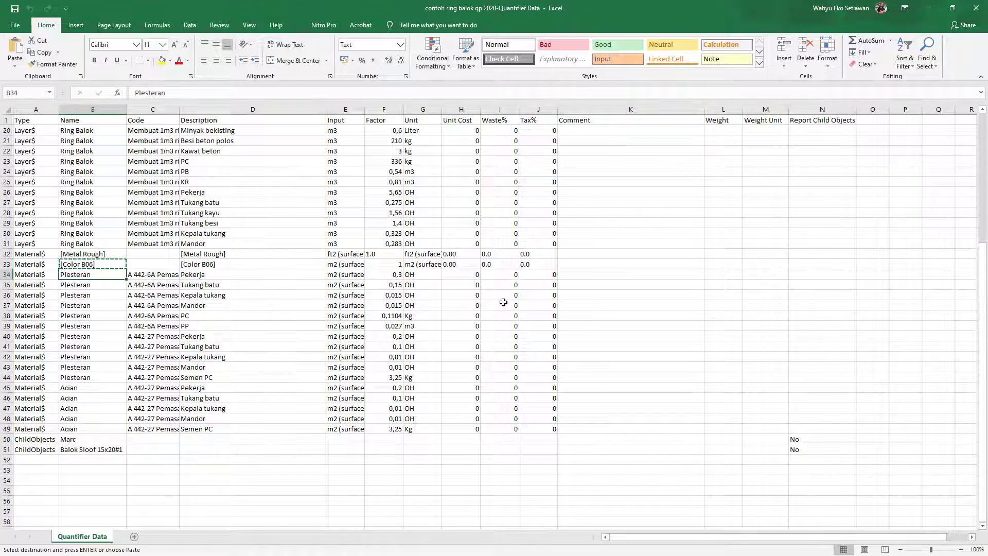
pyautogui.hotkey('shift', 'Down')
pyautogui.hotkey('shift', 'Down')
pyautogui.hotkey('shift', 'Down')
pyautogui.hotkey('shift', 'Down')
pyautogui.hotkey('shift', 'Down')
pyautogui.hotkey('shift', 'Down')
pyautogui.hotkey('shift', 'Down')
pyautogui.hotkey('shift', 'Down')
pyautogui.hotkey('ctrl', 'v')
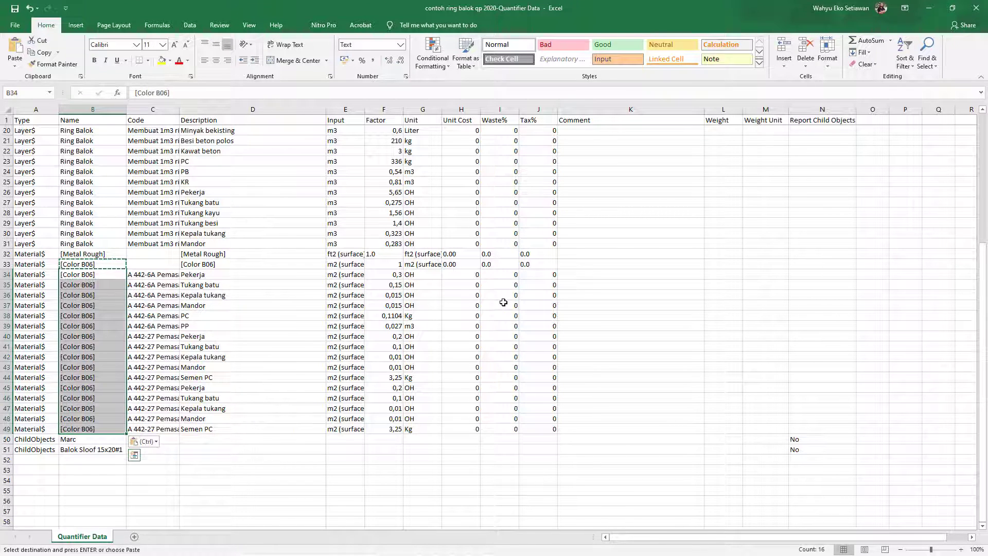
pyautogui.press('Escape')
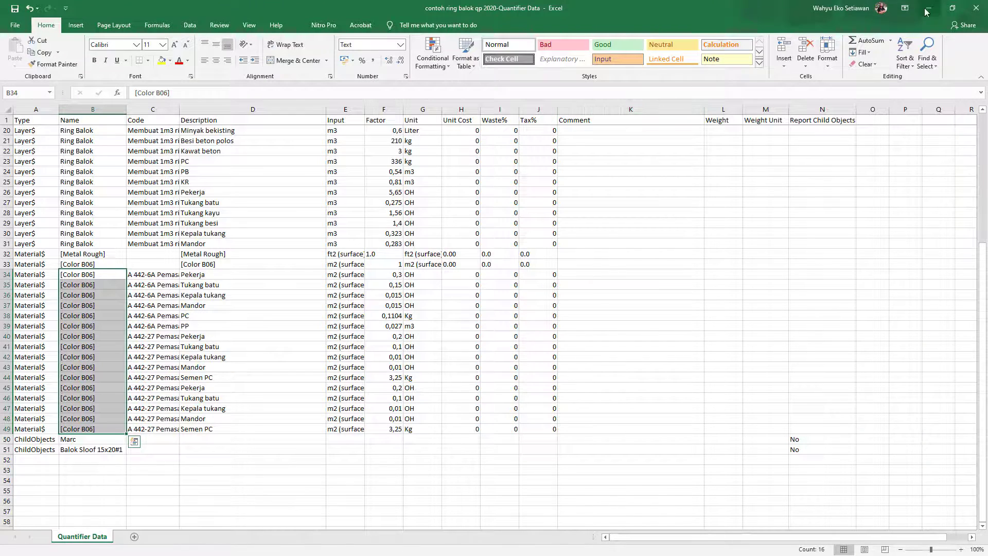
# Re-import the Quantifier Data workbook's cost rows, acknowledge completion, and close the report settings
pyautogui.click(974, 13)
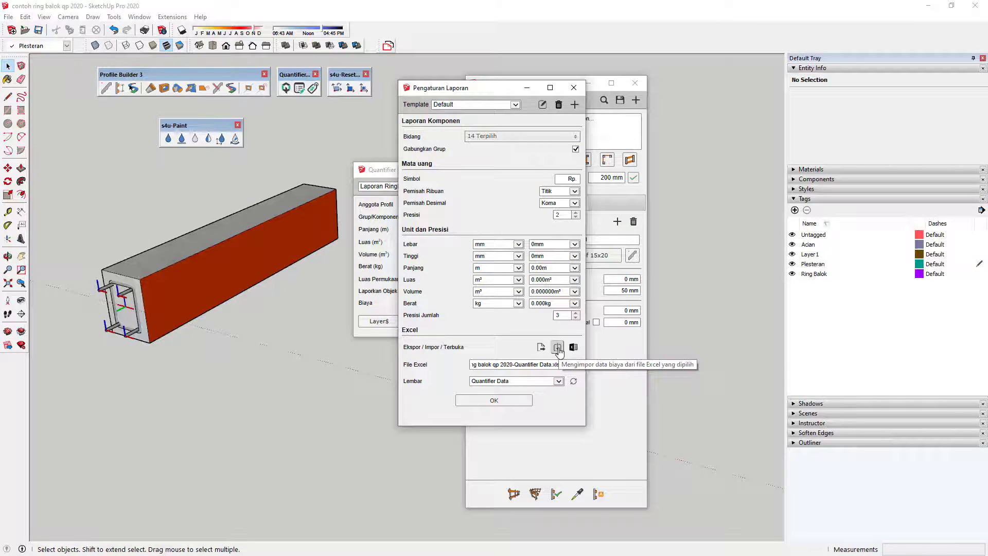
pyautogui.click(558, 350)
pyautogui.click(532, 287)
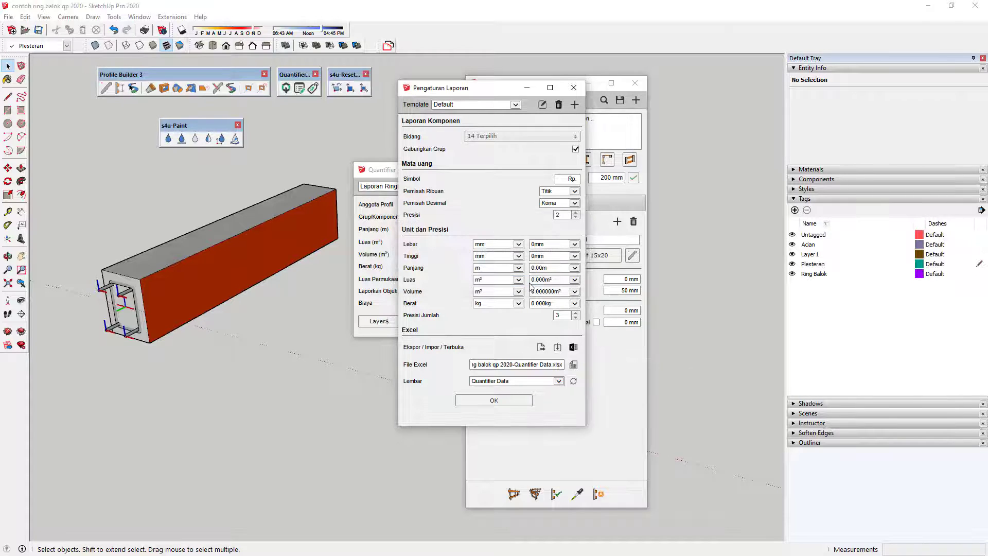
pyautogui.click(496, 400)
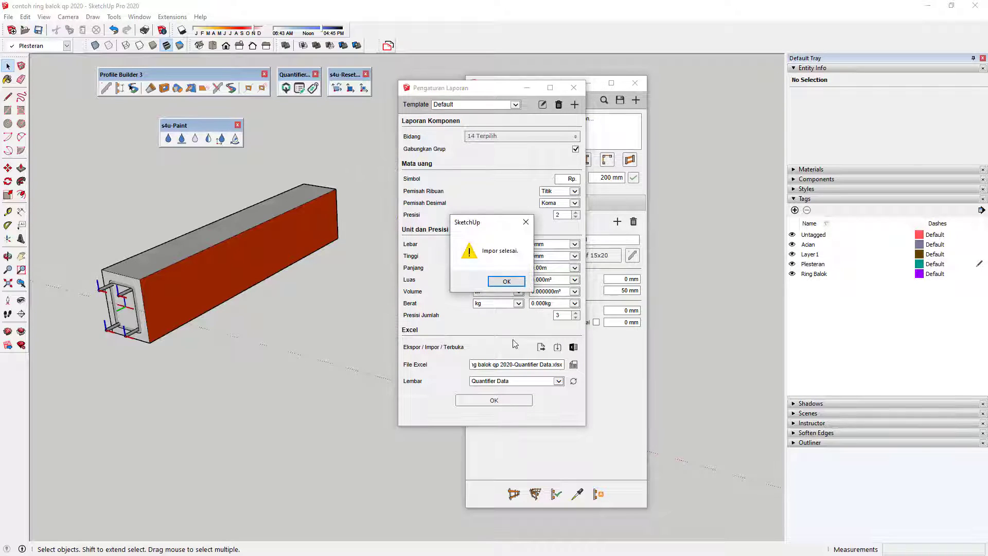
pyautogui.click(508, 282)
pyautogui.click(510, 400)
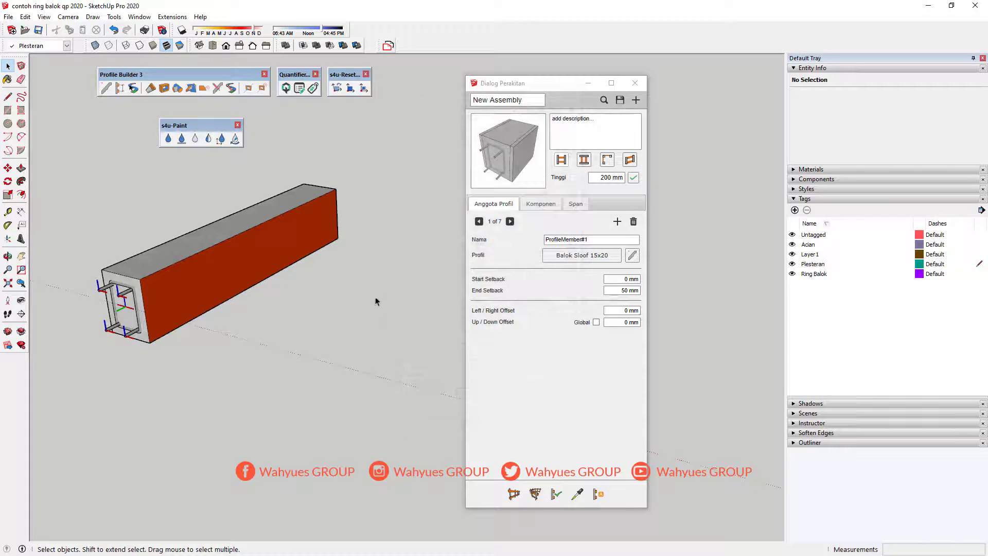
# Select the ring beam and view its cost summary report in Quantifier Pro
pyautogui.click(285, 254)
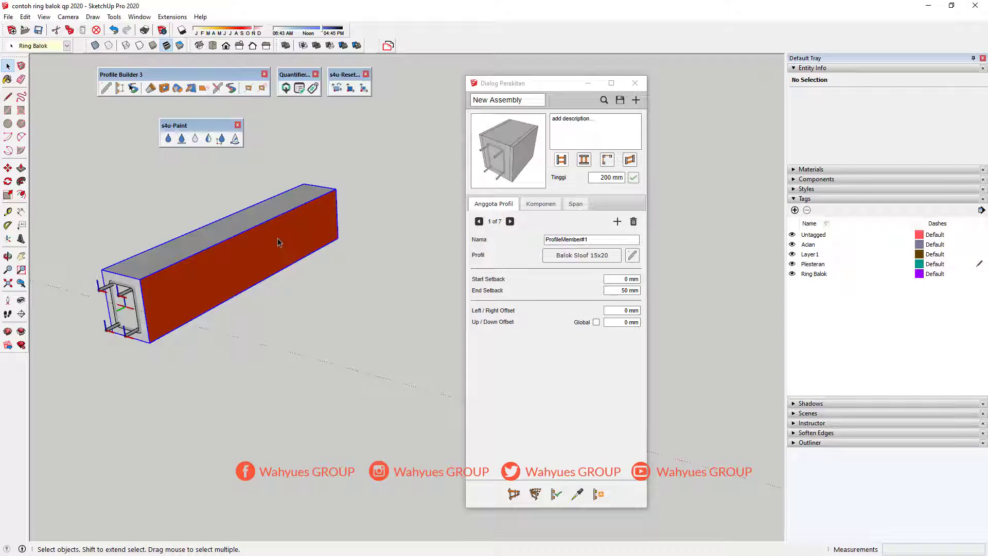
pyautogui.click(286, 88)
pyautogui.click(514, 186)
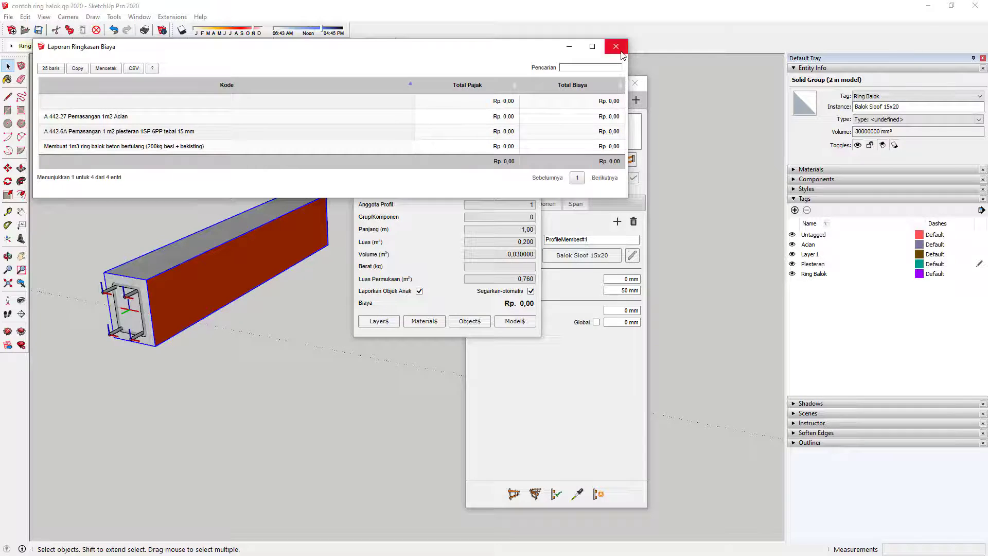
pyautogui.click(616, 46)
# Delete the [Color B06] row from the beam's Material$ cost data
pyautogui.click(425, 320)
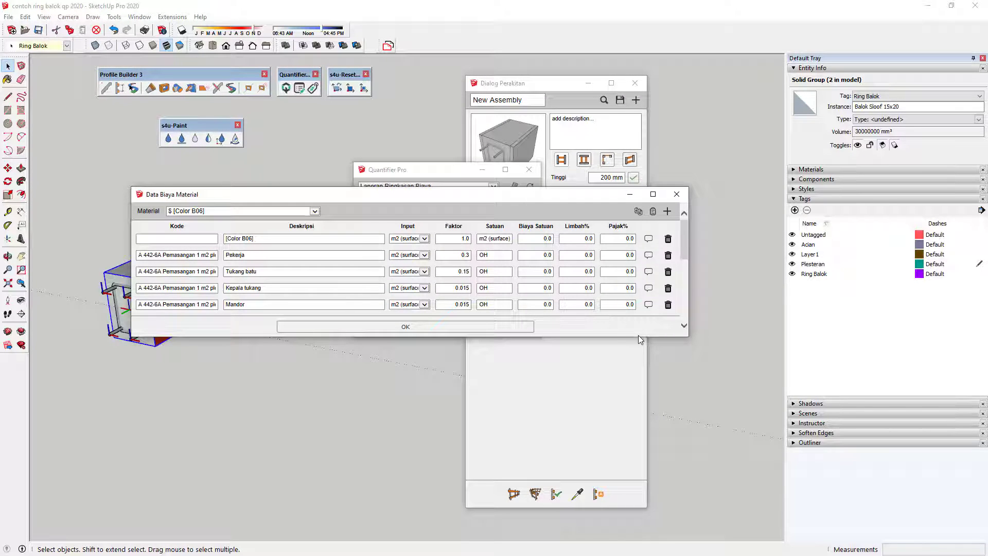
pyautogui.moveTo(638, 335); pyautogui.dragTo(633, 514)
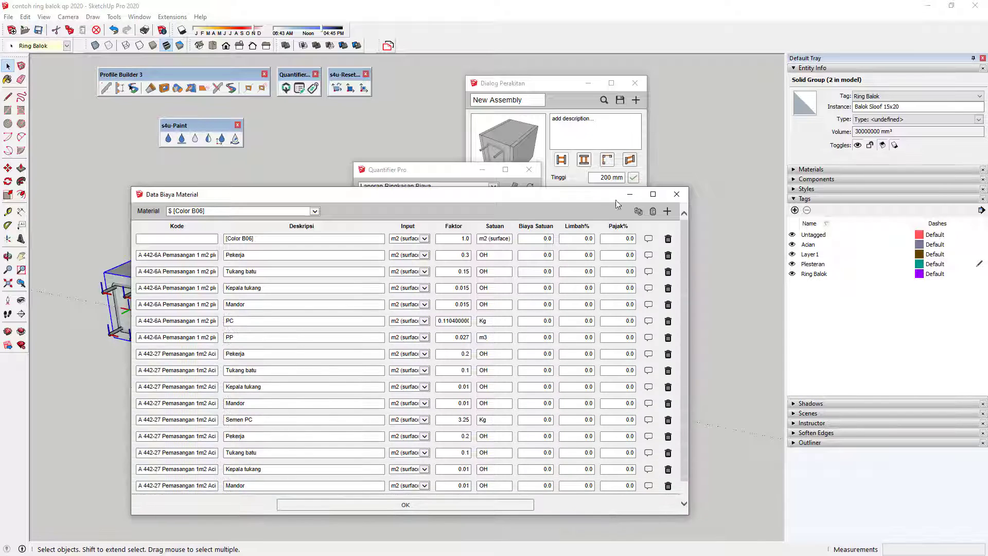
pyautogui.click(673, 239)
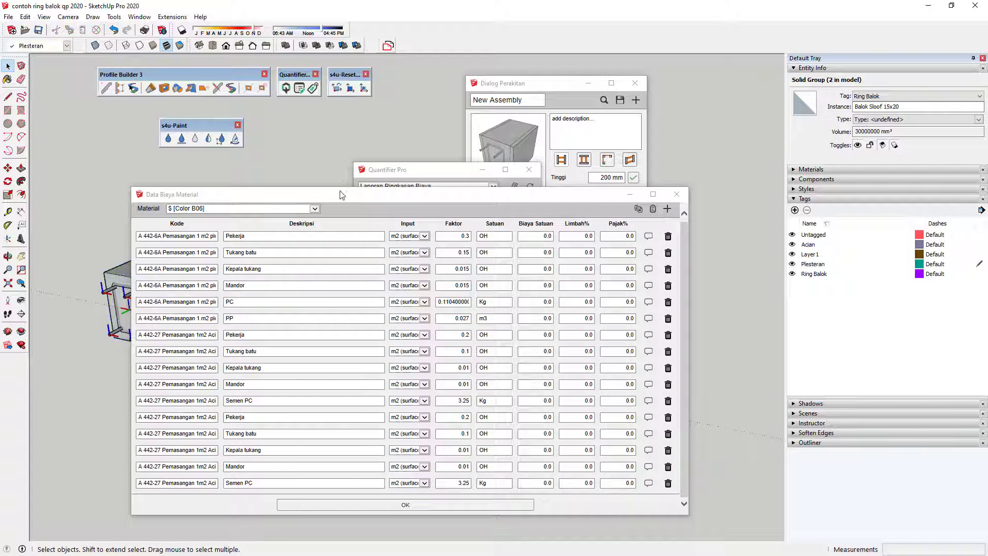
pyautogui.moveTo(453, 187); pyautogui.dragTo(453, 103)
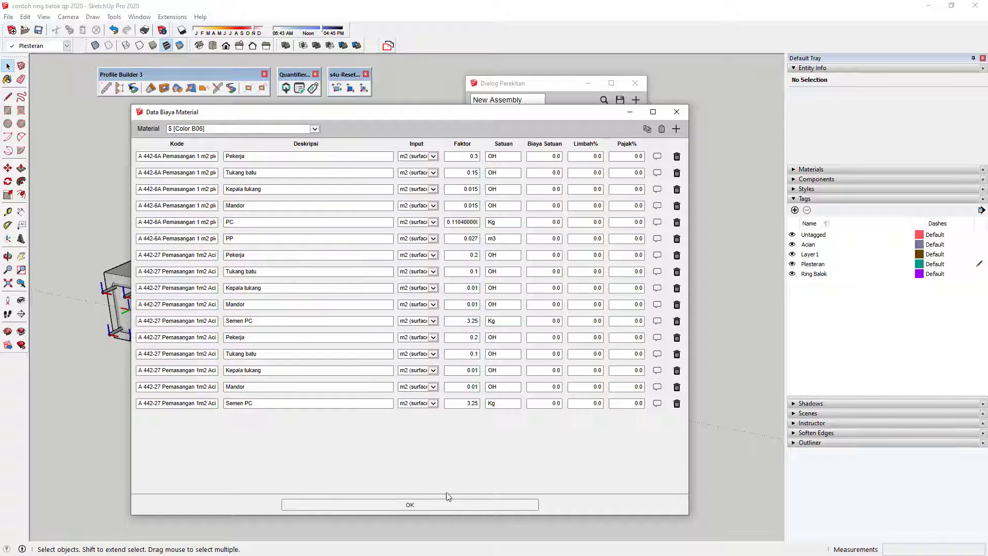
pyautogui.moveTo(425, 515); pyautogui.dragTo(425, 452)
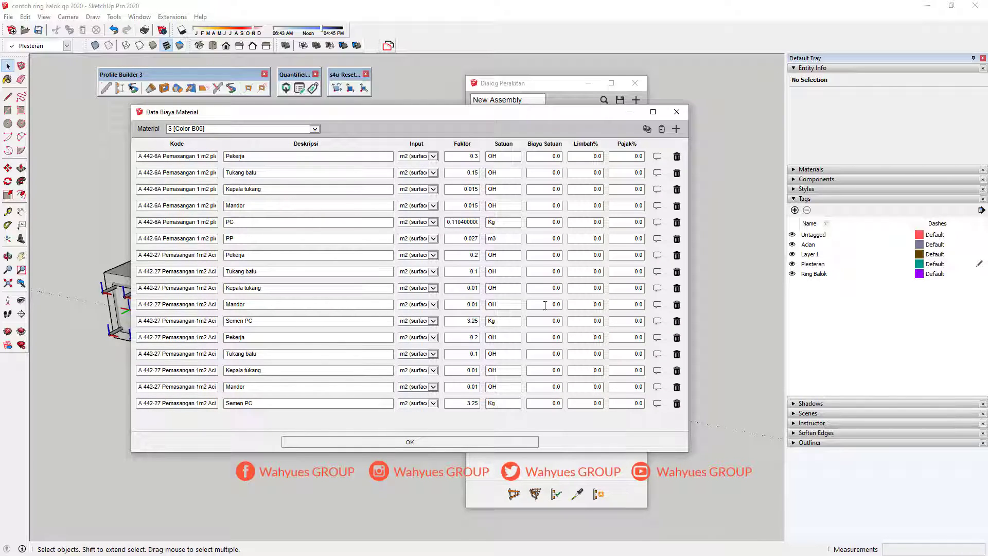
pyautogui.click(549, 159)
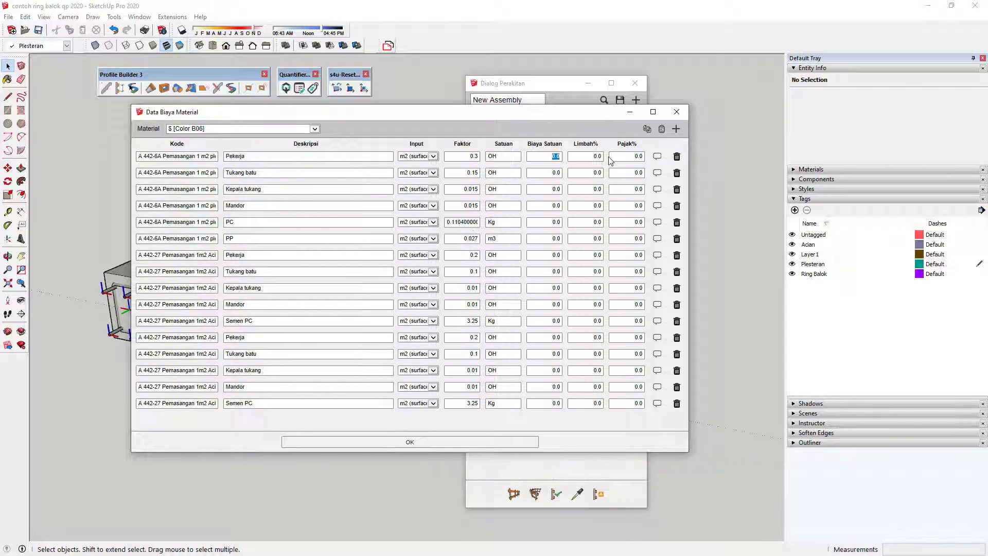
pyautogui.moveTo(419, 116); pyautogui.dragTo(665, 125)
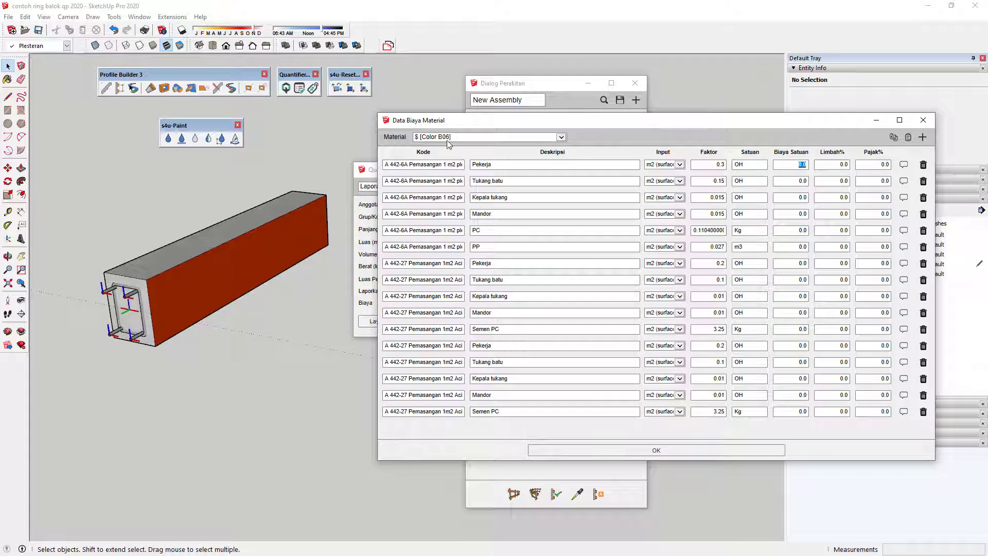
# Set the report type to Laporan Material, view the surface area report, then close it
pyautogui.click(268, 246)
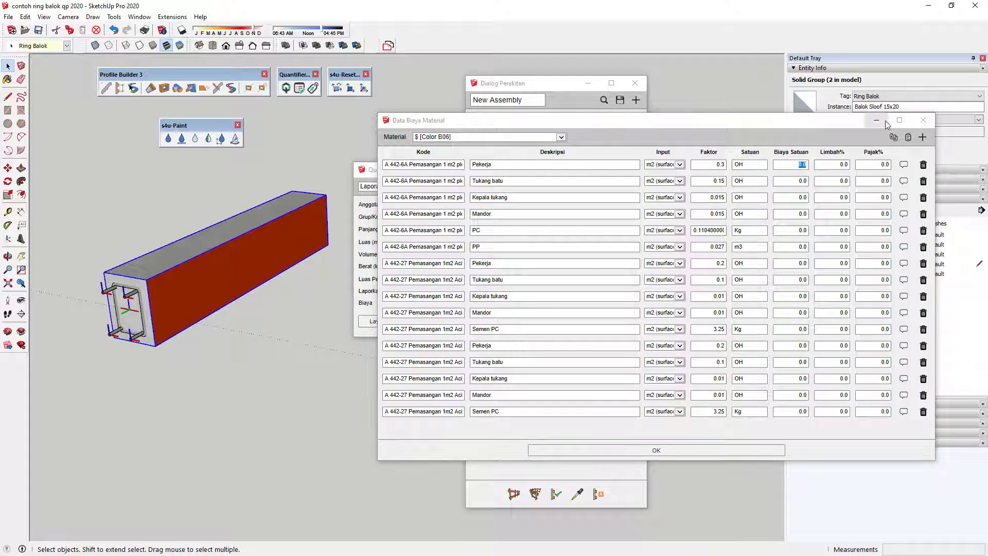
pyautogui.moveTo(330, 232); pyautogui.dragTo(270, 236, button='middle')
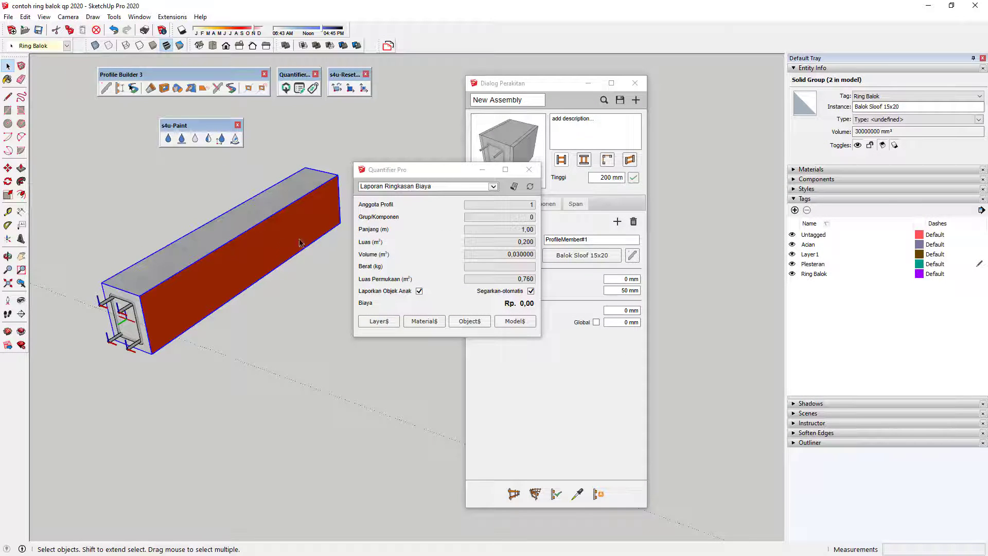
pyautogui.click(390, 193)
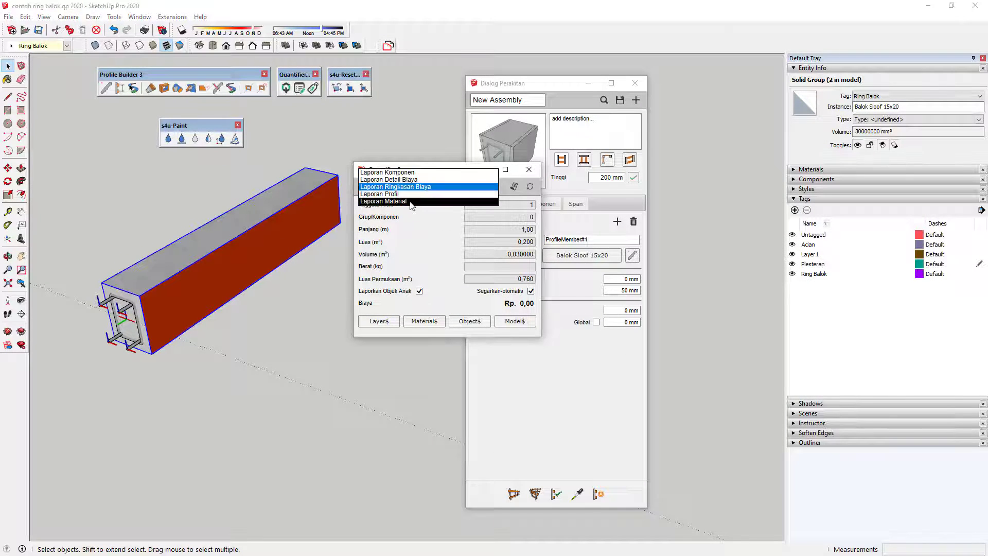
pyautogui.click(429, 198)
pyautogui.click(514, 186)
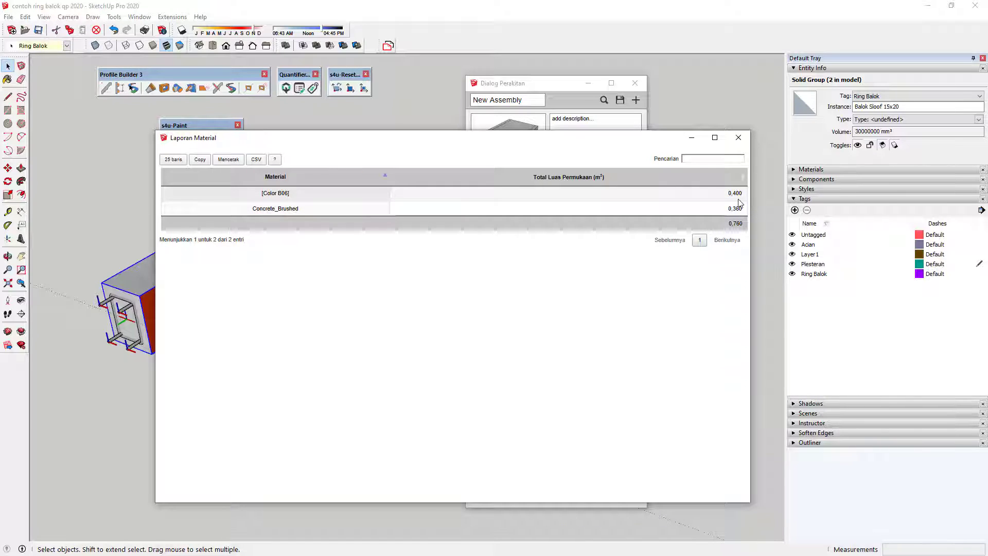
pyautogui.click(738, 137)
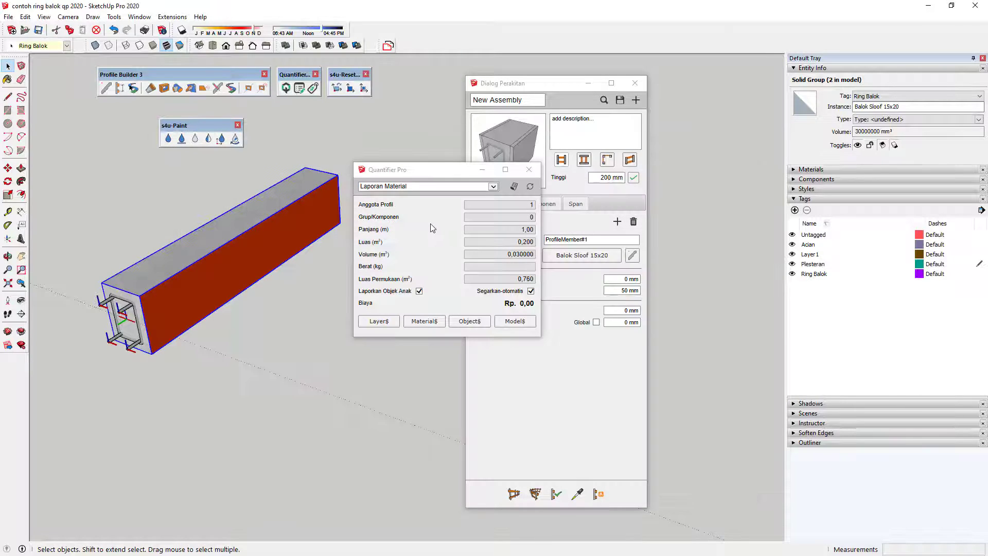
# Generate the Laporan Detail Biaya report in Quantifier Pro
pyautogui.click(452, 186)
pyautogui.click(426, 166)
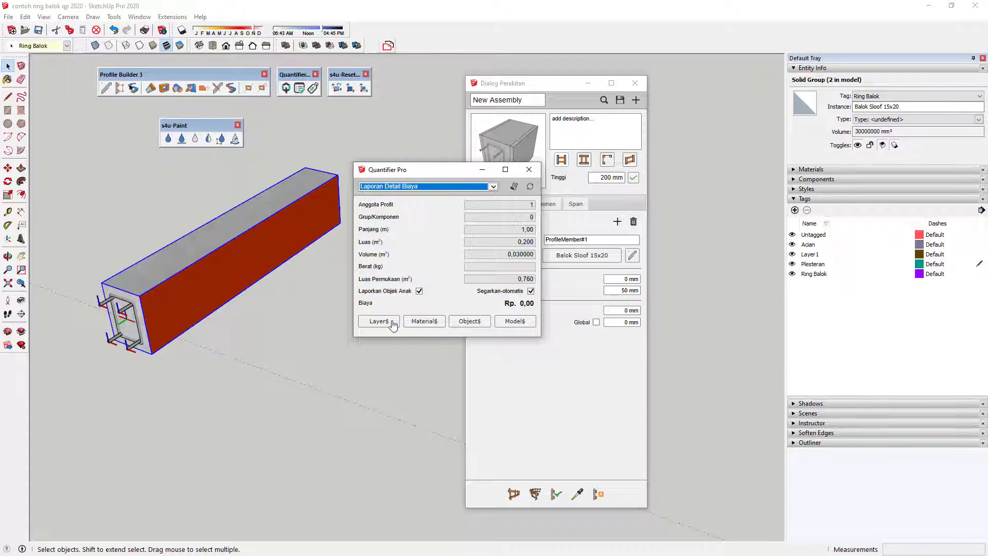
pyautogui.click(513, 186)
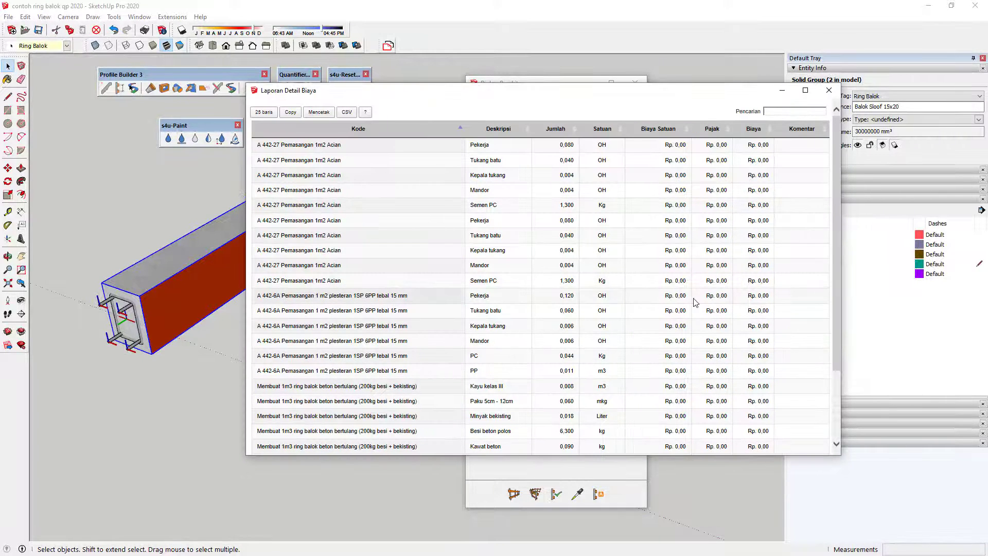
# Make the detailed cost report window taller and move it aside to the right
pyautogui.moveTo(362, 455); pyautogui.dragTo(362, 517)
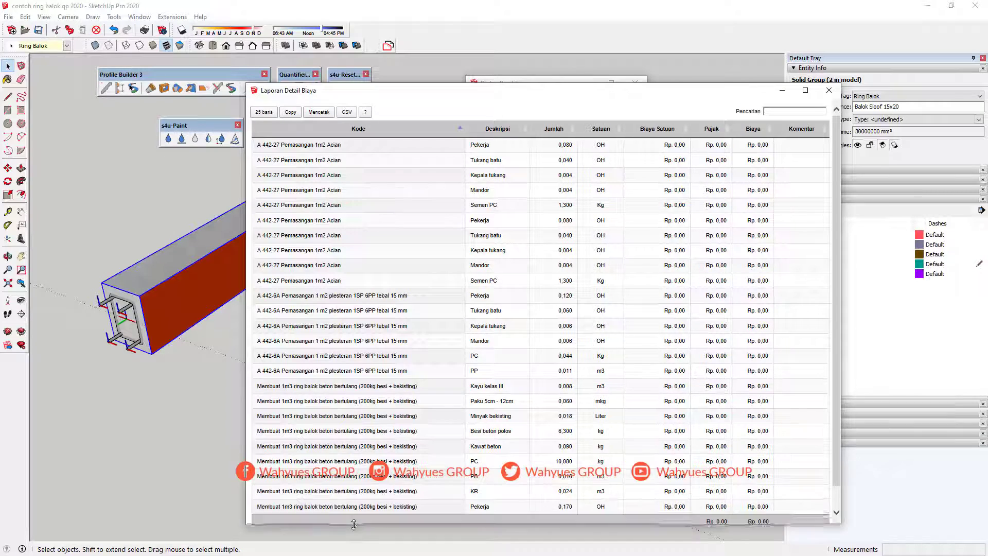
pyautogui.scroll(-1, 519, 475)
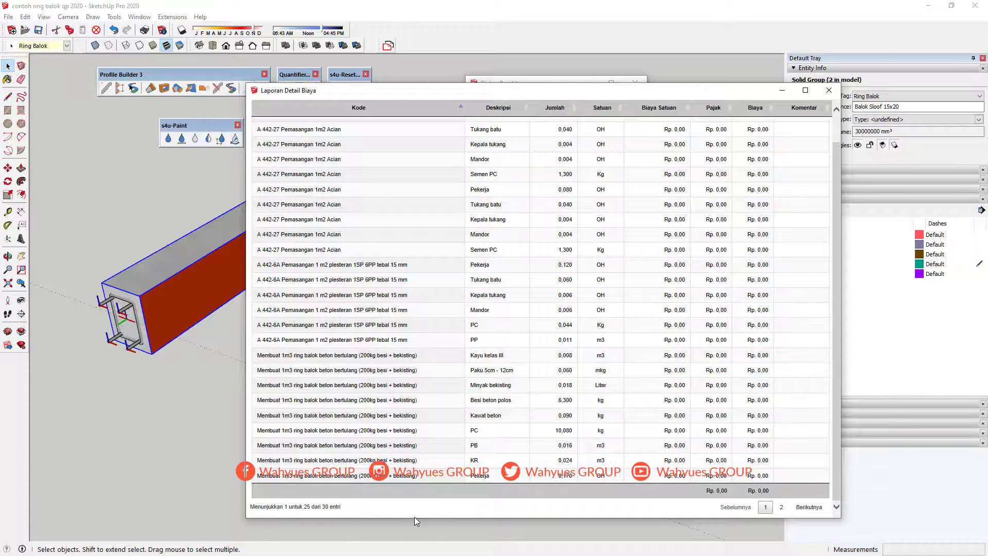
pyautogui.moveTo(413, 517); pyautogui.dragTo(412, 534)
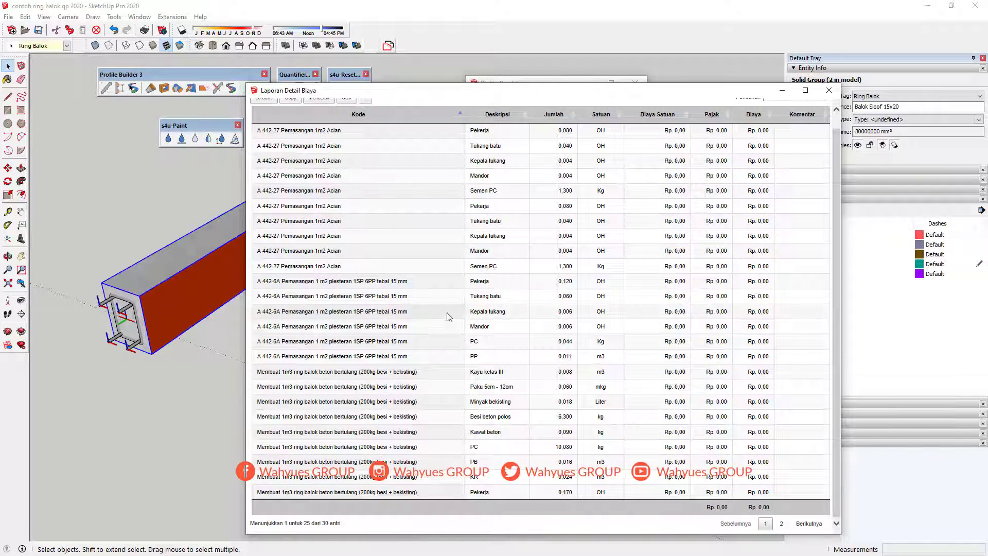
pyautogui.scroll(1, 448, 315)
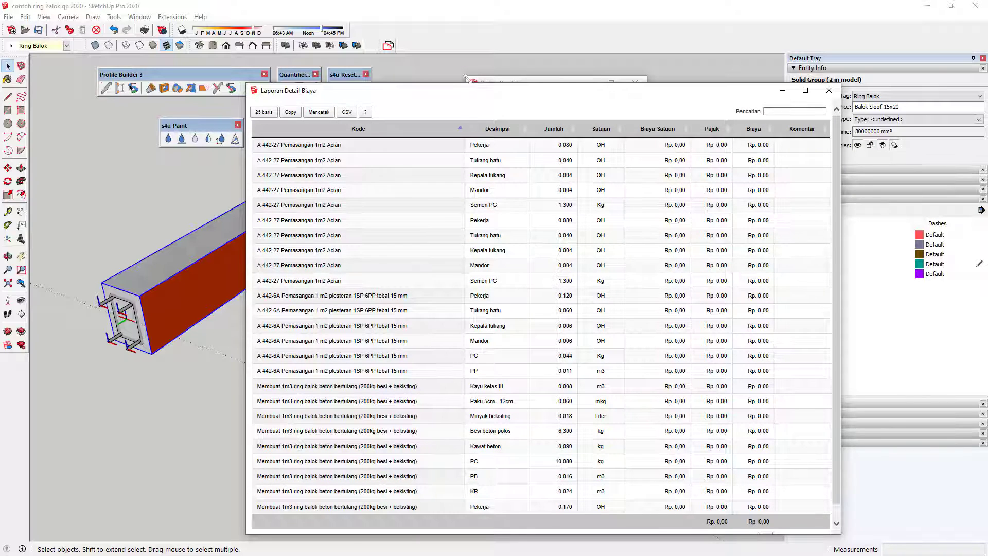
pyautogui.moveTo(435, 97); pyautogui.dragTo(985, 92)
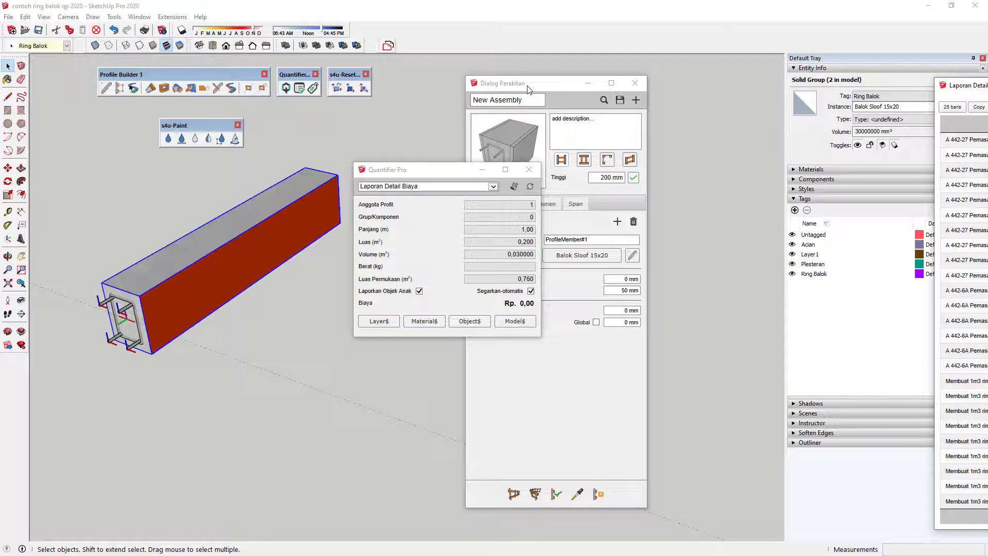
# Clear the selection, close the detailed cost report, and move the Quantifier Pro panel up and right
pyautogui.moveTo(529, 97)
pyautogui.mouseDown()
pyautogui.moveTo(807, 98)
pyautogui.moveTo(743, 97)
pyautogui.mouseUp()
pyautogui.click(497, 395)
pyautogui.scroll(-5, 497, 395)
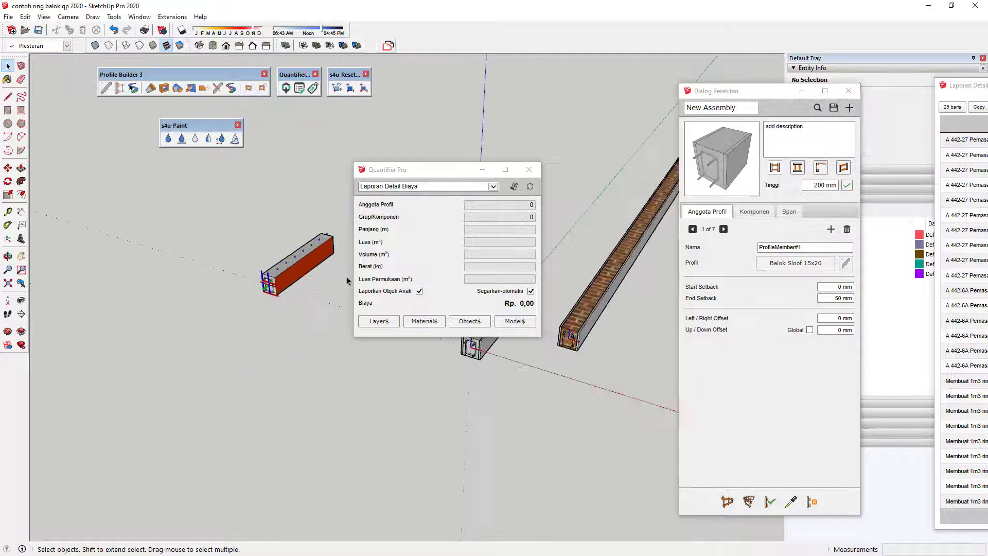
pyautogui.scroll(3, 470, 339)
pyautogui.moveTo(962, 85)
pyautogui.mouseDown()
pyautogui.moveTo(673, 88)
pyautogui.moveTo(529, 57)
pyautogui.moveTo(550, 54)
pyautogui.mouseUp()
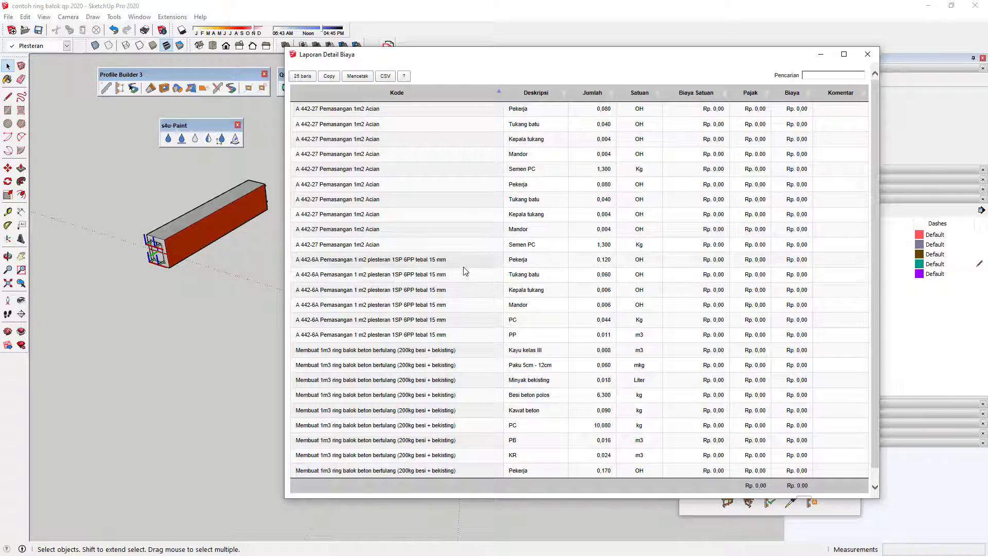
pyautogui.click(868, 54)
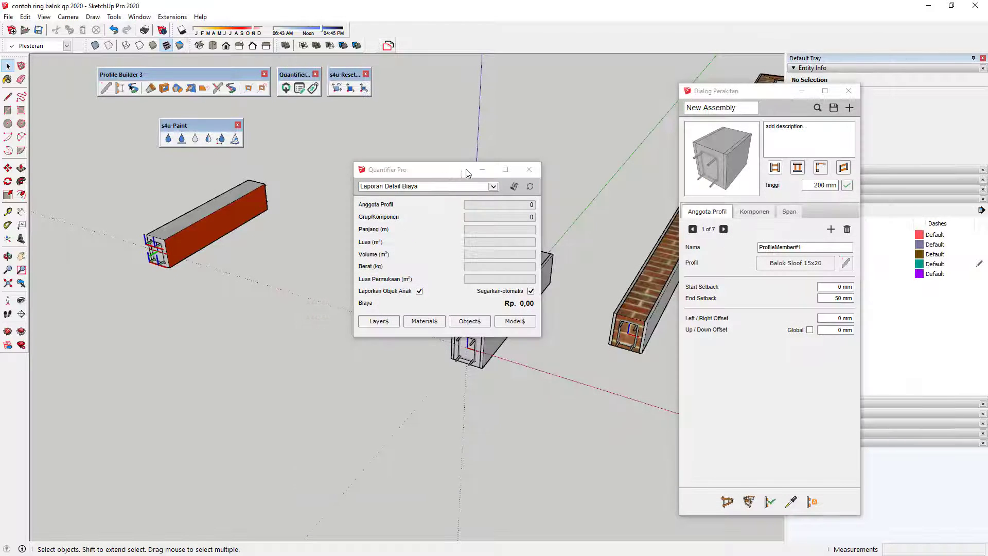
pyautogui.moveTo(465, 169); pyautogui.dragTo(500, 61)
# Select the brick beam group, view its end, and move Dialog Perakitan aside to reveal Entity Info
pyautogui.moveTo(242, 322); pyautogui.dragTo(208, 247, button='middle')
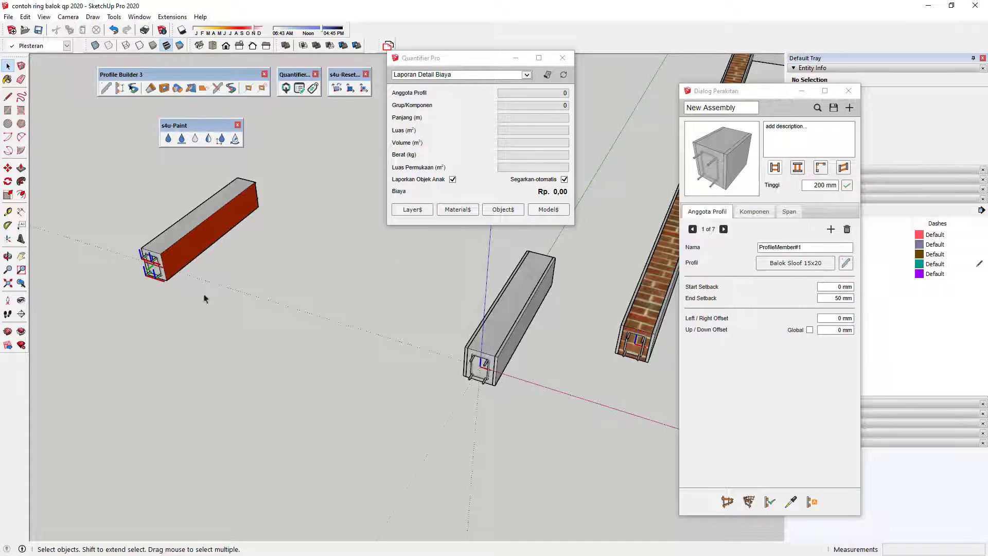
pyautogui.click(646, 231)
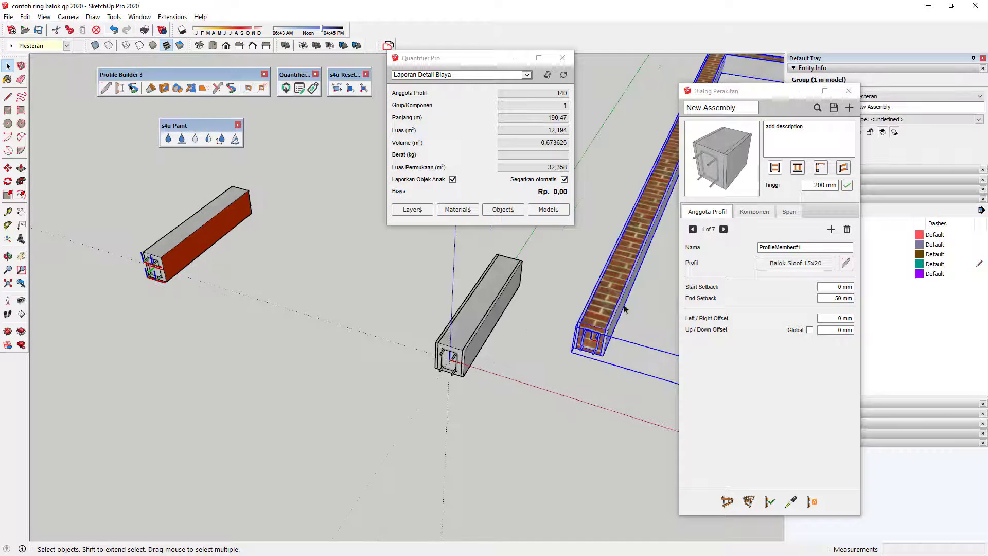
pyautogui.scroll(-2, 347, 284)
pyautogui.scroll(-2, 347, 284)
pyautogui.scroll(2, 435, 299)
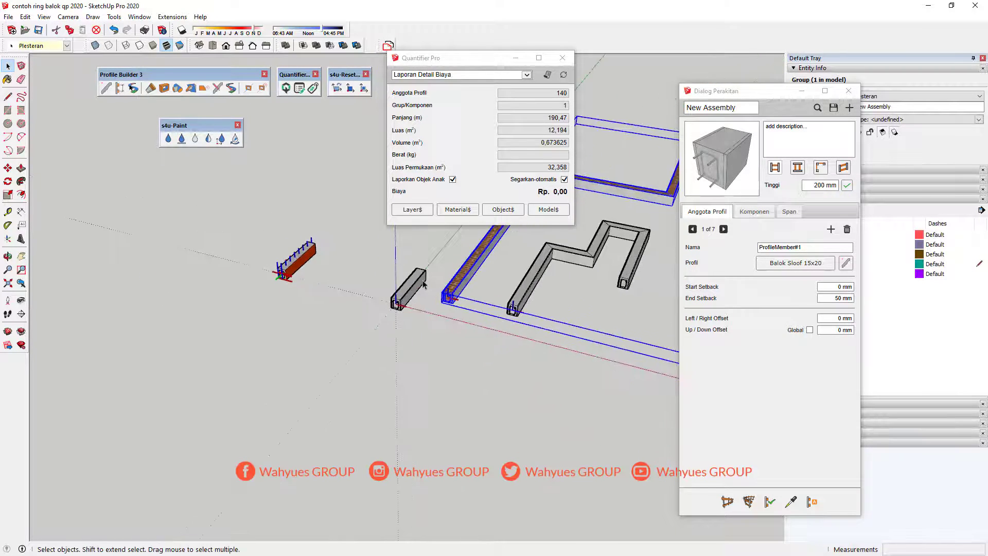
pyautogui.scroll(3, 438, 304)
pyautogui.scroll(3, 453, 306)
pyautogui.moveTo(453, 307); pyautogui.dragTo(456, 304, button='middle')
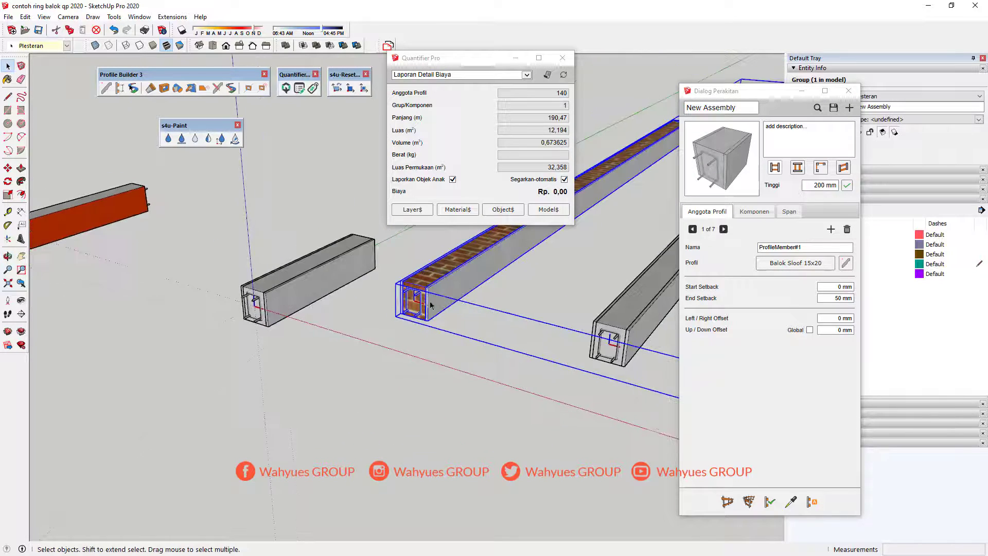
pyautogui.scroll(-2, 360, 288)
pyautogui.scroll(-3, 308, 283)
pyautogui.scroll(5, 265, 283)
pyautogui.scroll(2, 265, 283)
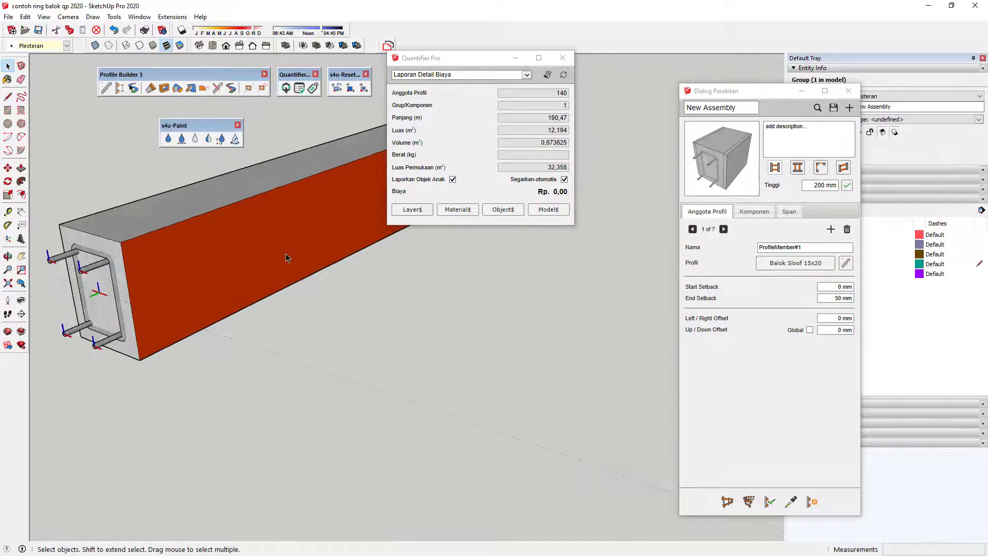
pyautogui.scroll(-4, 207, 340)
pyautogui.scroll(2, 210, 310)
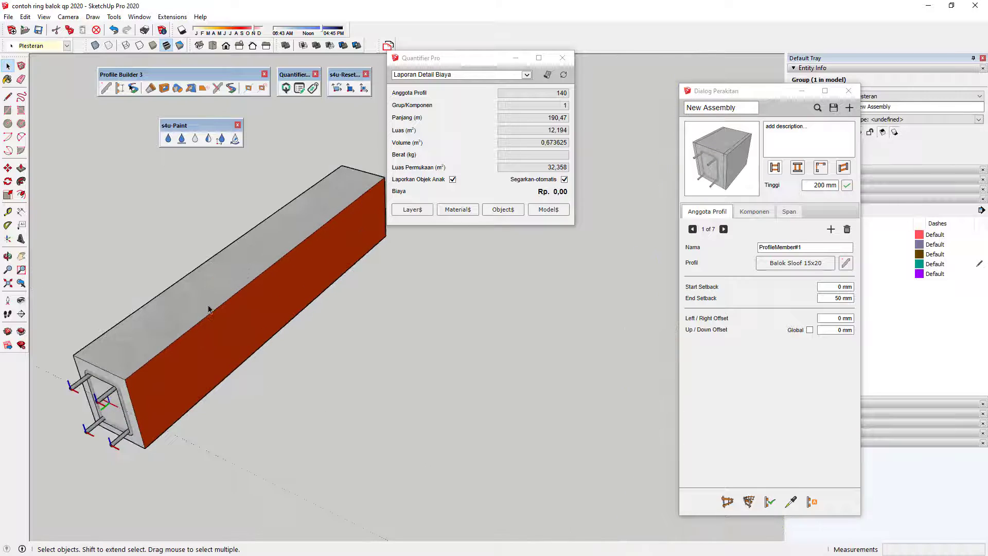
pyautogui.moveTo(209, 310)
pyautogui.mouseDown(button='middle')
pyautogui.moveTo(371, 269)
pyautogui.moveTo(543, 152)
pyautogui.moveTo(232, 242)
pyautogui.mouseUp(button='middle')
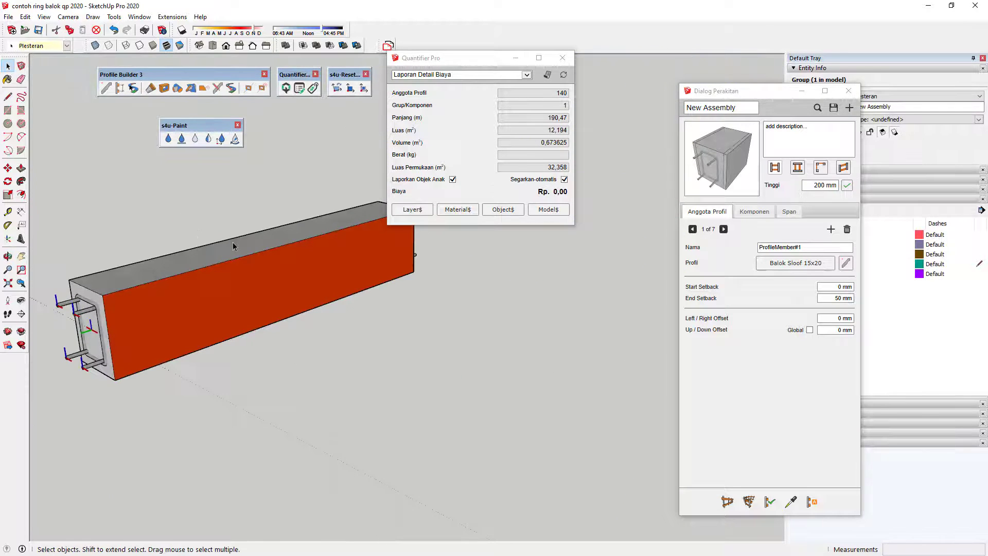
pyautogui.scroll(-2, 183, 301)
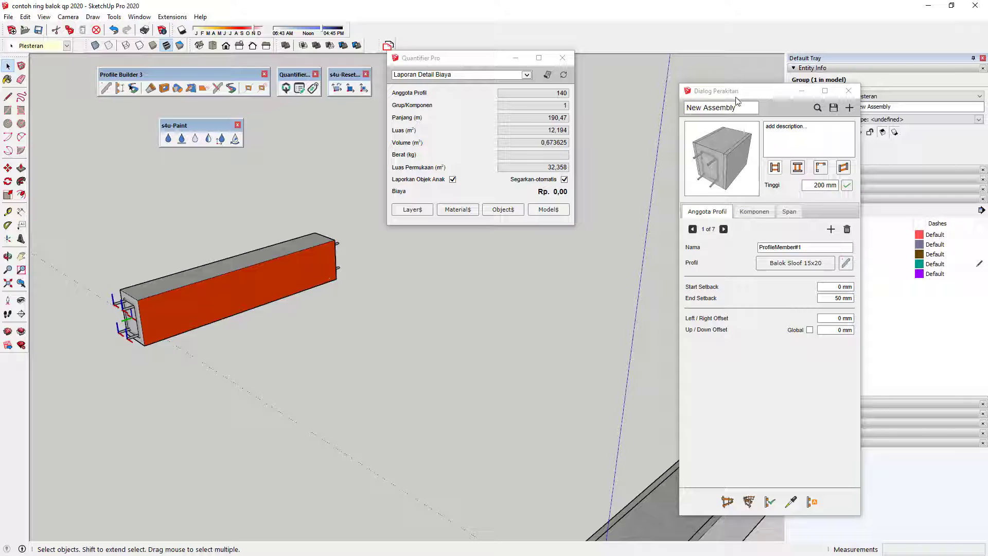
pyautogui.moveTo(737, 100); pyautogui.dragTo(452, 79)
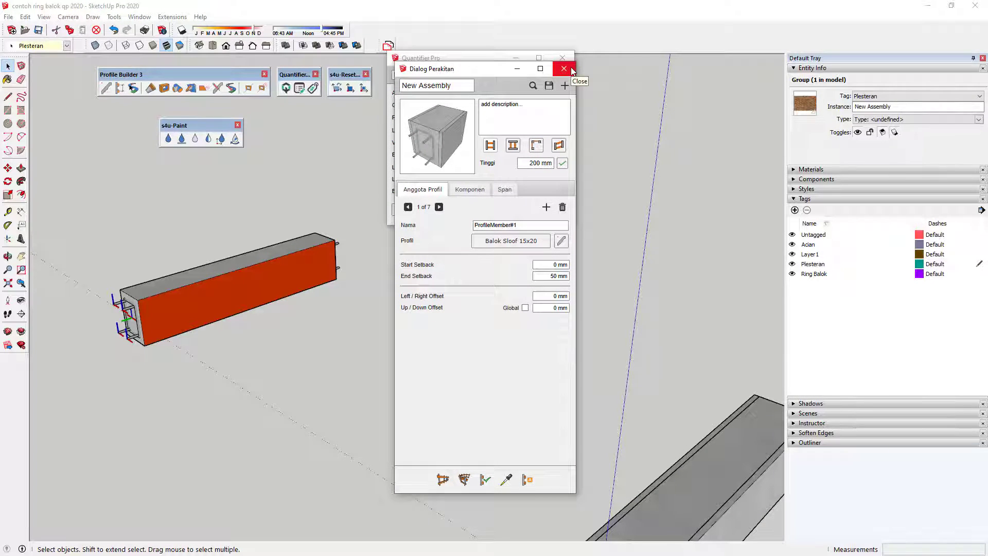
# Select the red beam and check its Ring Balok tag, Balok Sloof 15x20 name and 30000000 mm³ volume
pyautogui.moveTo(290, 267)
pyautogui.mouseDown(button='middle')
pyautogui.moveTo(240, 291)
pyautogui.moveTo(244, 329)
pyautogui.moveTo(183, 415)
pyautogui.mouseUp(button='middle')
pyautogui.scroll(3, 265, 329)
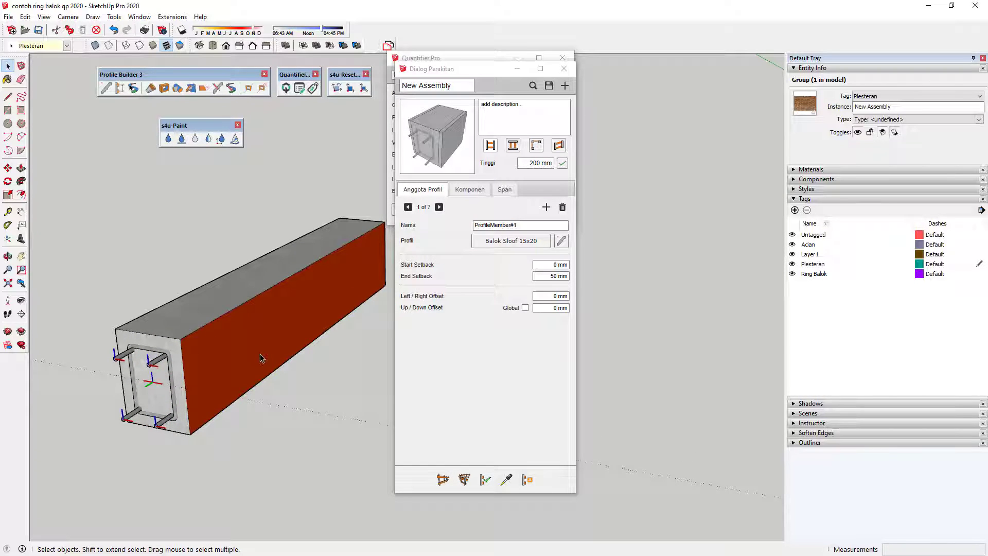
pyautogui.click(260, 323)
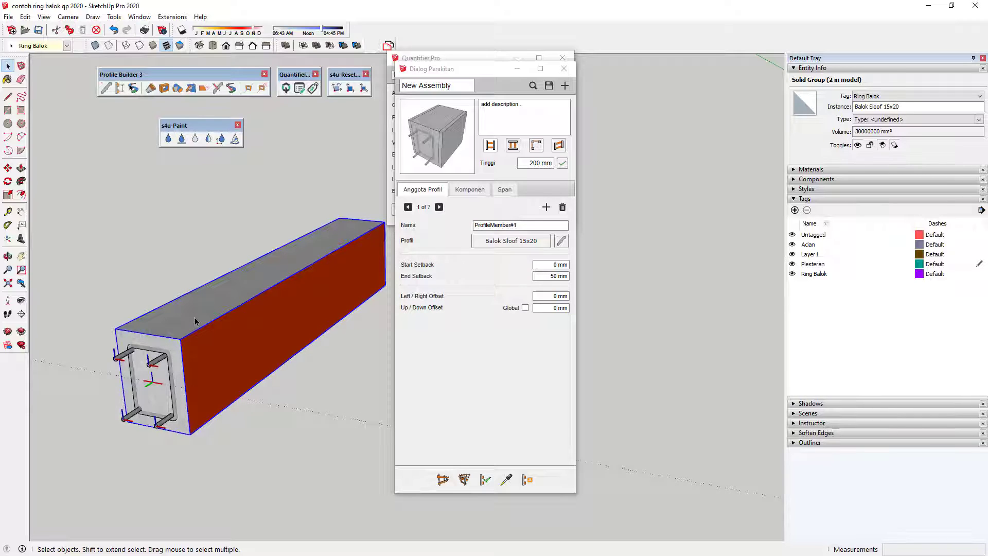
pyautogui.moveTo(257, 340); pyautogui.dragTo(226, 370, button='middle')
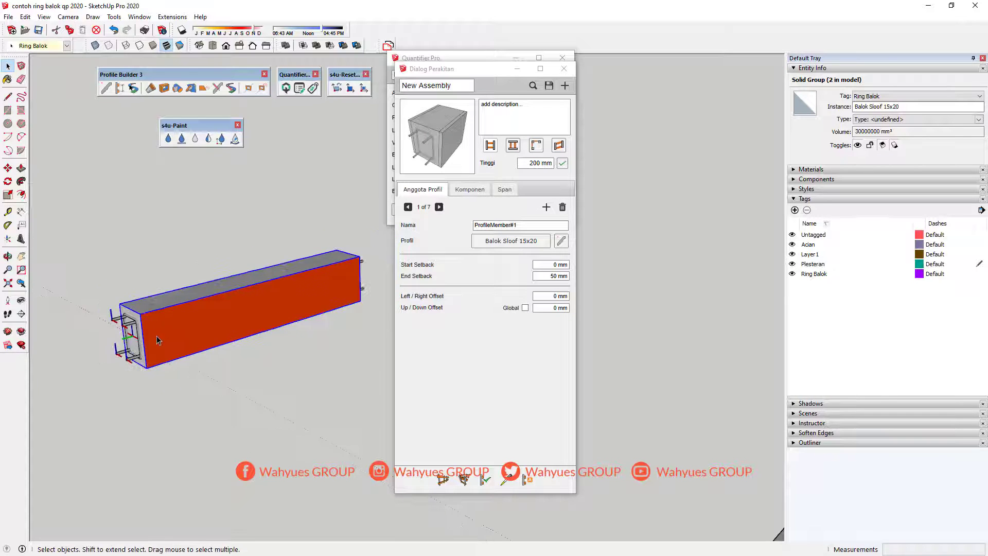
pyautogui.press('m')
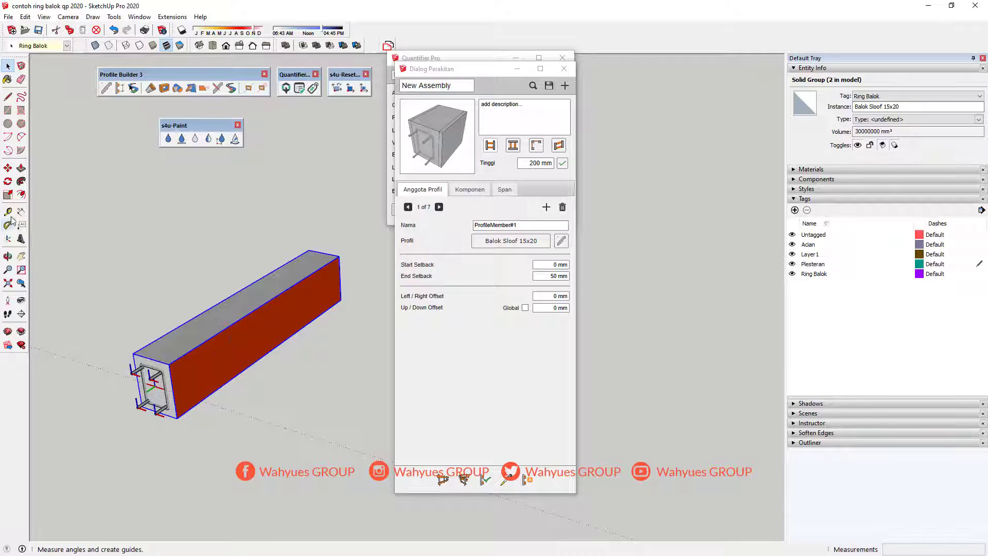
pyautogui.click(177, 418)
pyautogui.press('ctrl')
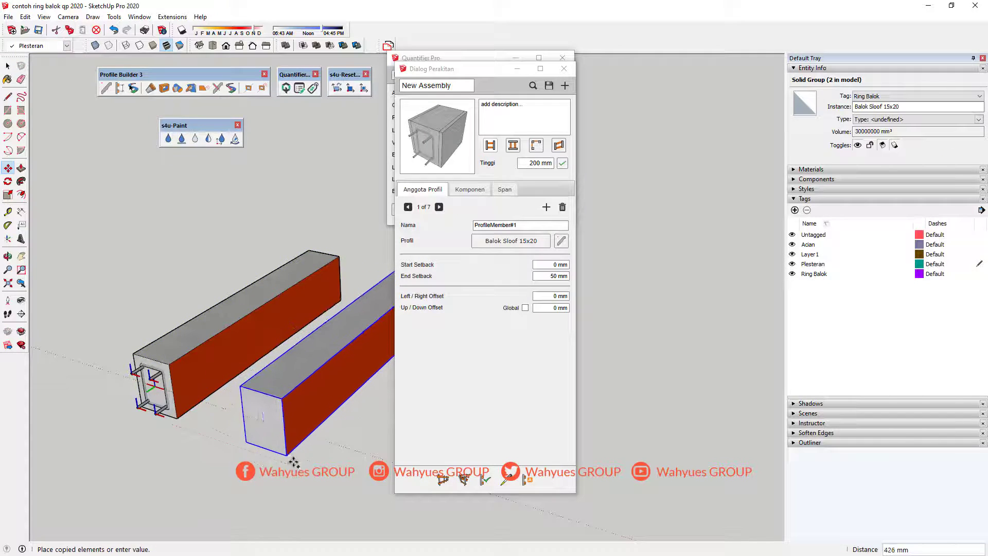
pyautogui.click(247, 443)
pyautogui.moveTo(247, 444)
pyautogui.mouseDown(button='middle')
pyautogui.moveTo(135, 352)
pyautogui.moveTo(221, 305)
pyautogui.moveTo(137, 273)
pyautogui.mouseUp(button='middle')
pyautogui.scroll(-3, 135, 351)
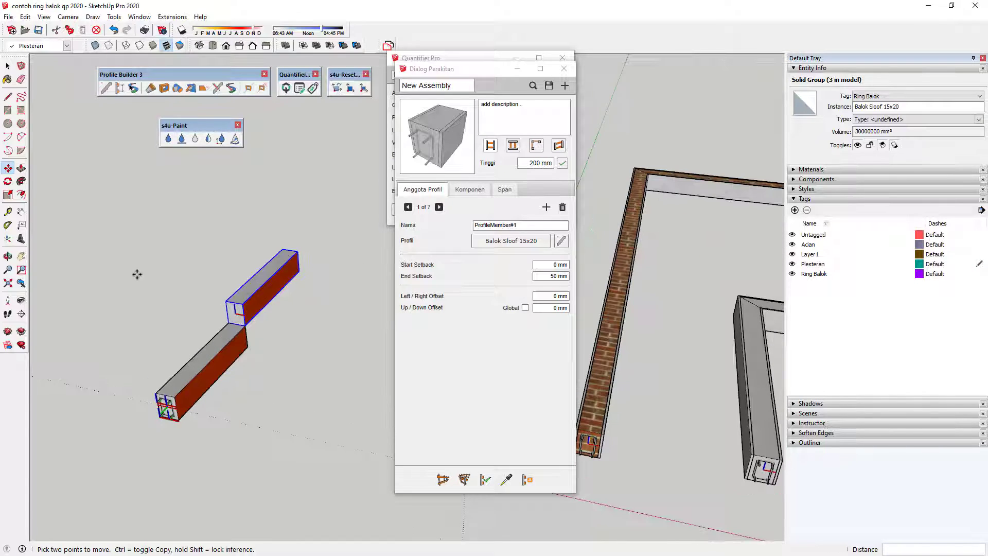
pyautogui.press('space')
pyautogui.press('Delete')
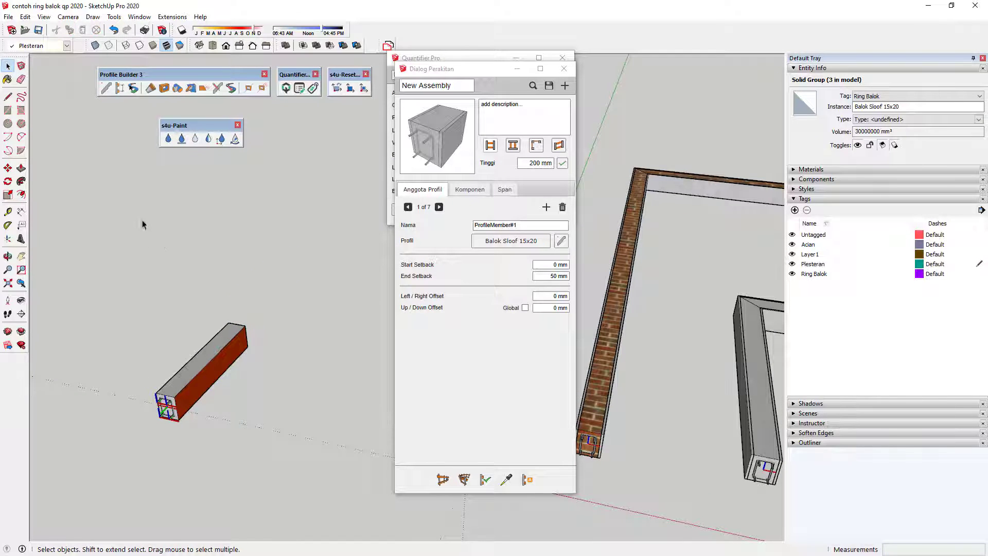
pyautogui.press('r')
pyautogui.click(275, 393)
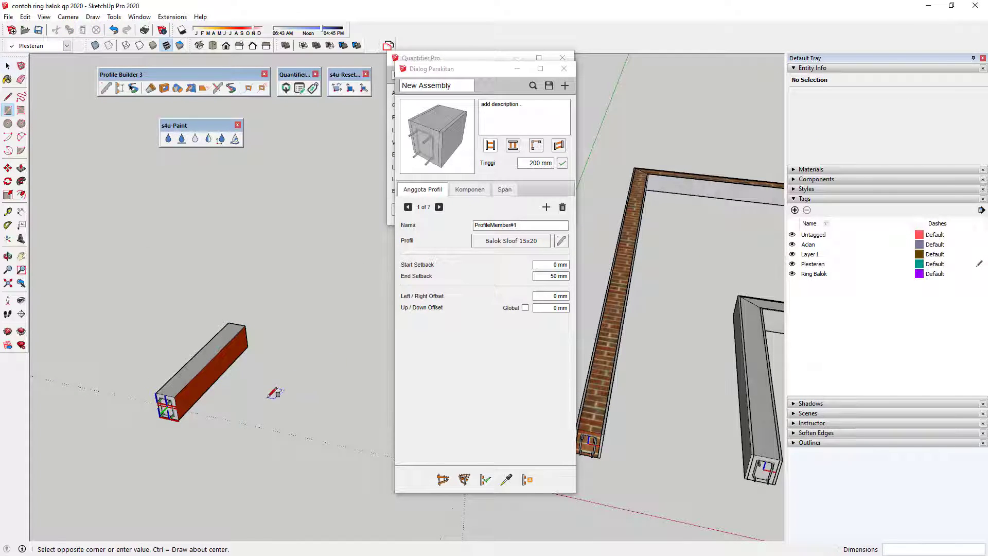
pyautogui.click(335, 381)
pyautogui.press('p')
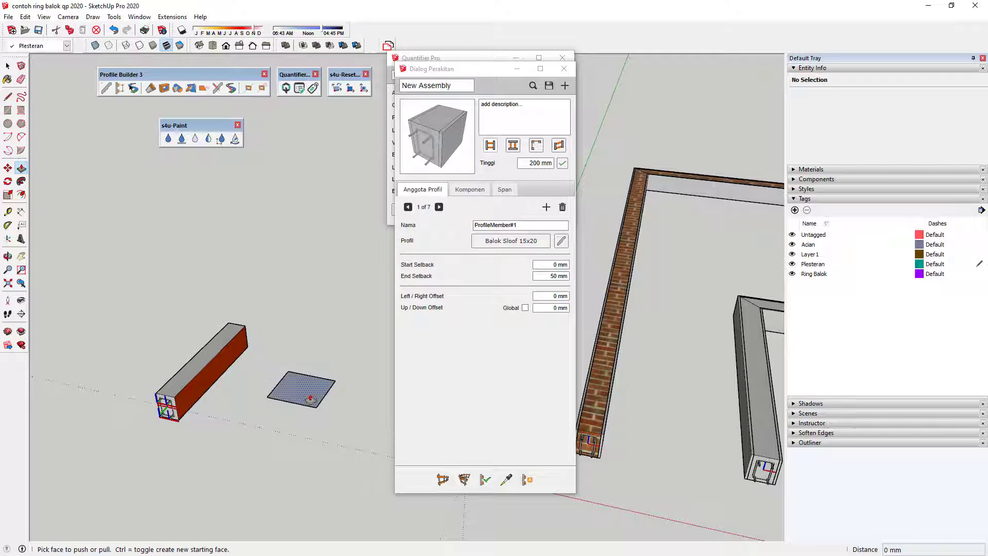
pyautogui.moveTo(301, 389); pyautogui.dragTo(288, 216)
pyautogui.click(8, 66)
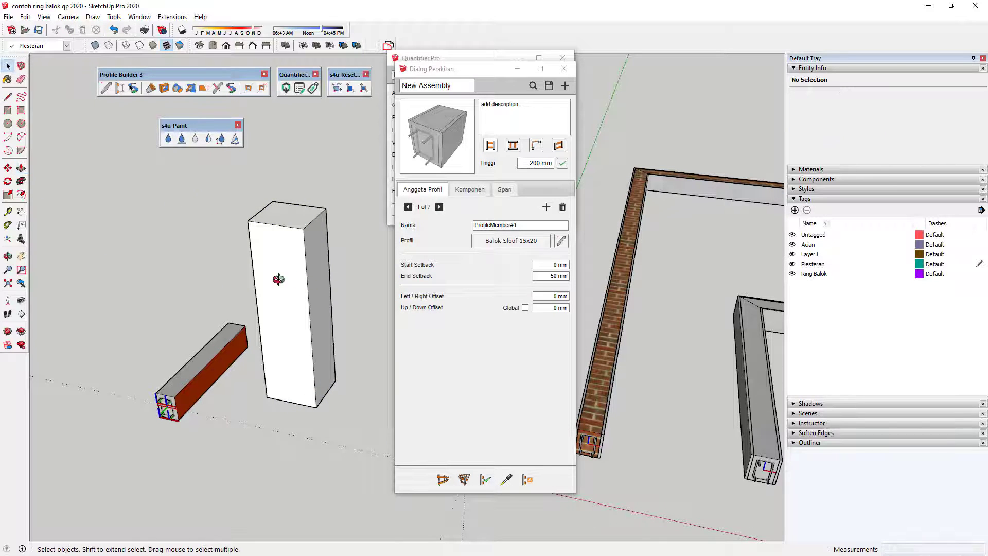
pyautogui.moveTo(276, 280)
pyautogui.mouseDown(button='middle')
pyautogui.moveTo(306, 264)
pyautogui.moveTo(282, 368)
pyautogui.mouseUp(button='middle')
pyautogui.scroll(3, 331, 182)
pyautogui.scroll(-2, 267, 364)
pyautogui.scroll(1, 260, 329)
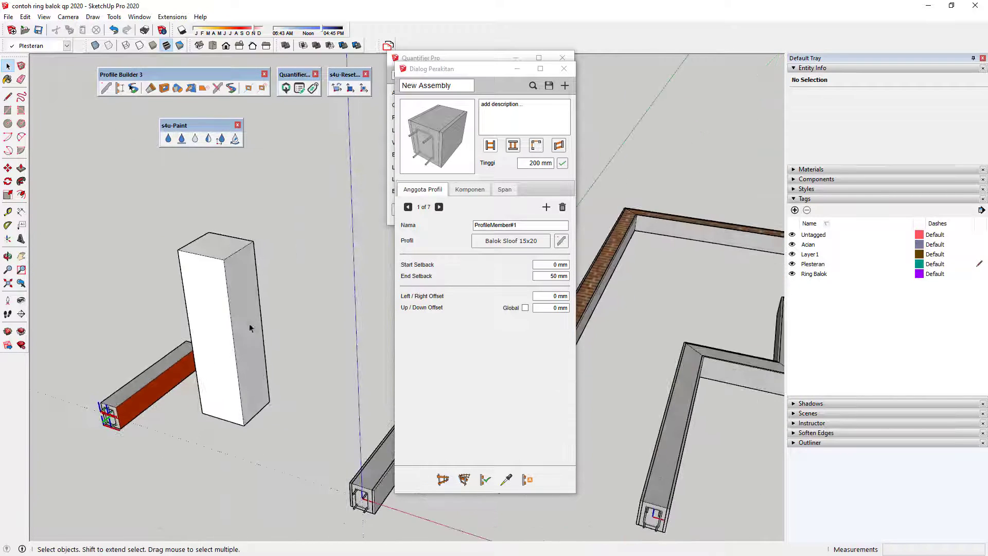
pyautogui.scroll(1, 231, 303)
pyautogui.scroll(2, 231, 303)
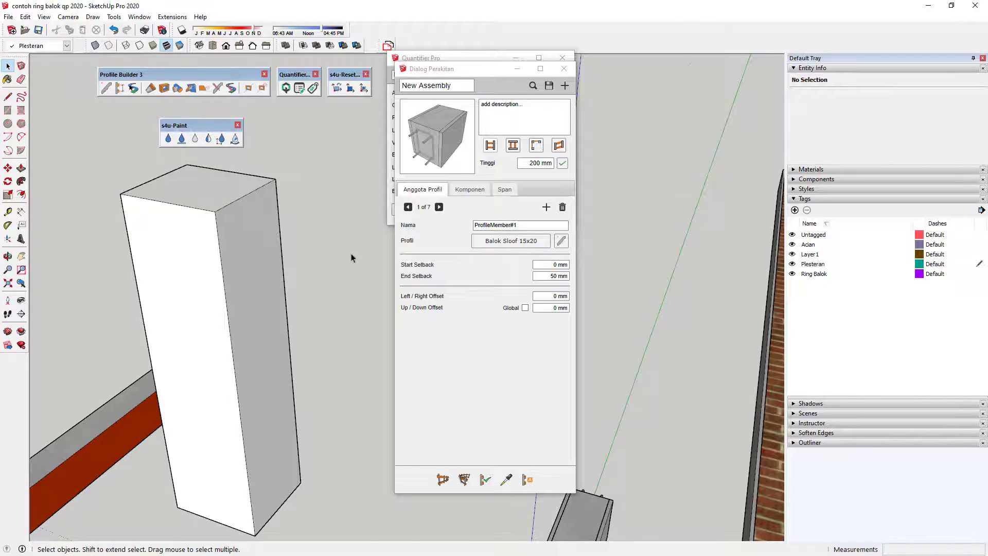
pyautogui.scroll(-3, 350, 253)
pyautogui.tripleClick(297, 254)
# Delete the tall box and move the assembly window aside to uncover the cost report
pyautogui.press('Delete')
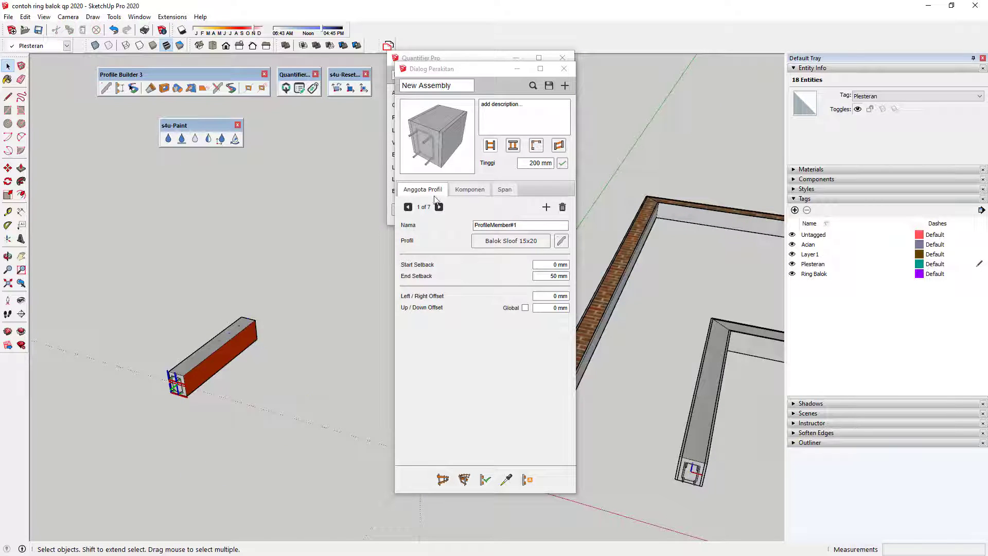
pyautogui.moveTo(453, 68); pyautogui.dragTo(775, 51)
pyautogui.press('o')
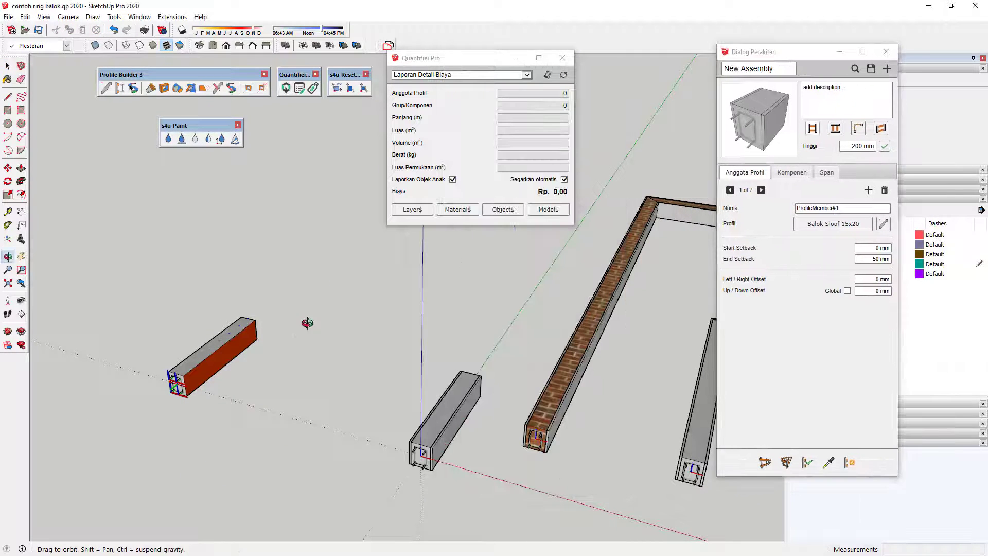
pyautogui.press('space')
pyautogui.moveTo(307, 323); pyautogui.dragTo(294, 347, button='middle')
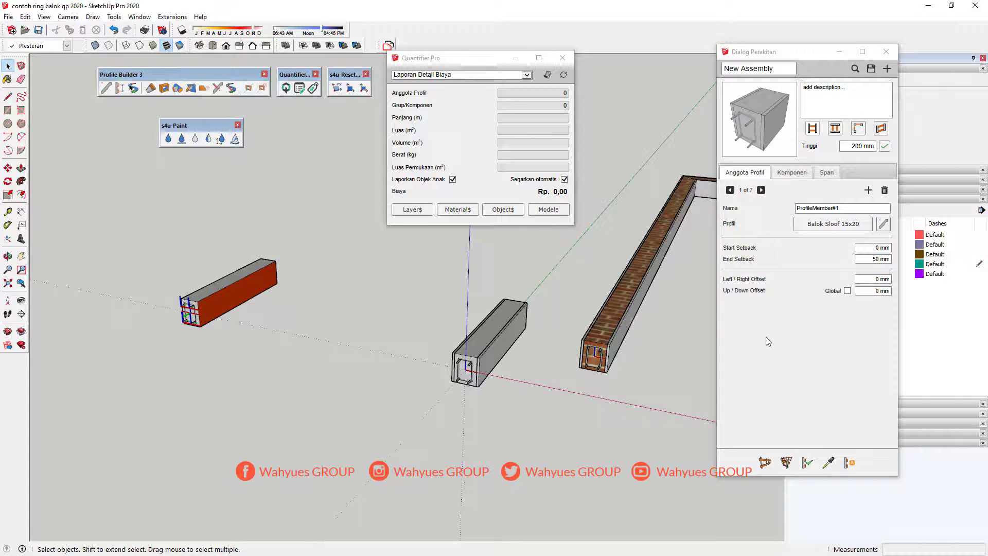
# Draw a bent three-point Profile Builder member beside the red beam and finish it with Selesai
pyautogui.click(764, 462)
pyautogui.click(301, 320)
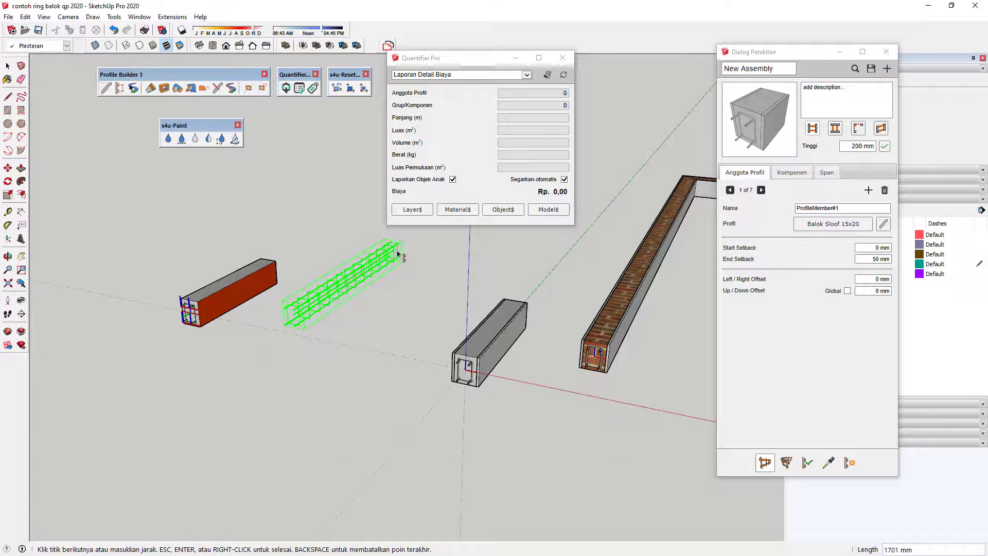
pyautogui.click(397, 253)
pyautogui.scroll(-3, 397, 254)
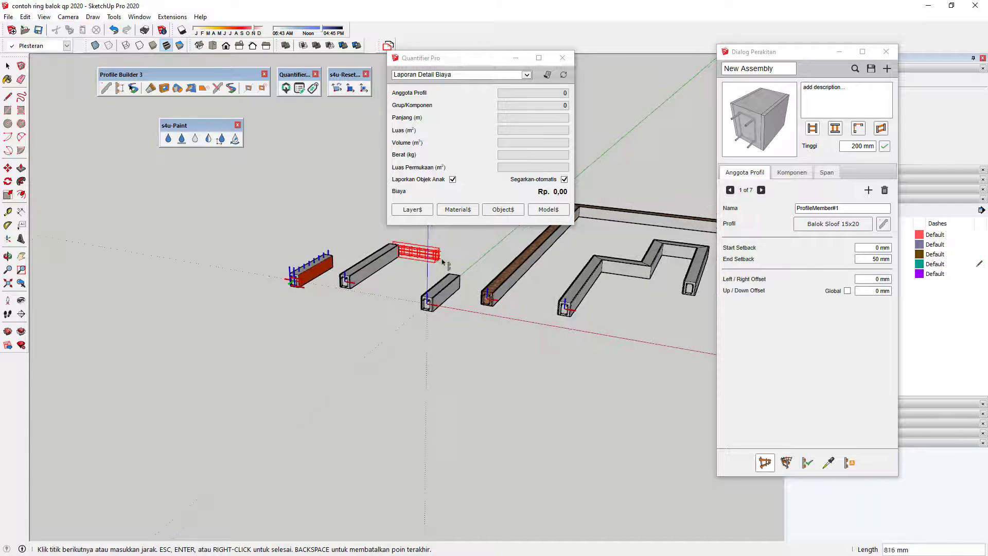
pyautogui.click(442, 257)
pyautogui.keyDown('shift'); pyautogui.moveTo(464, 257); pyautogui.dragTo(439, 276, button='middle'); pyautogui.keyUp('shift')
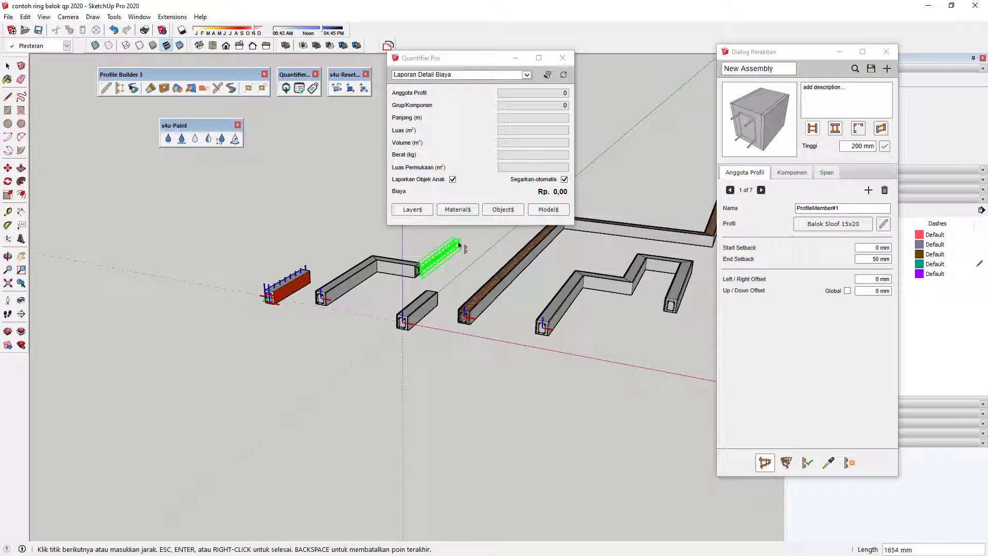
pyautogui.rightClick(459, 245)
pyautogui.click(481, 260)
pyautogui.scroll(2, 416, 260)
pyautogui.scroll(3, 416, 261)
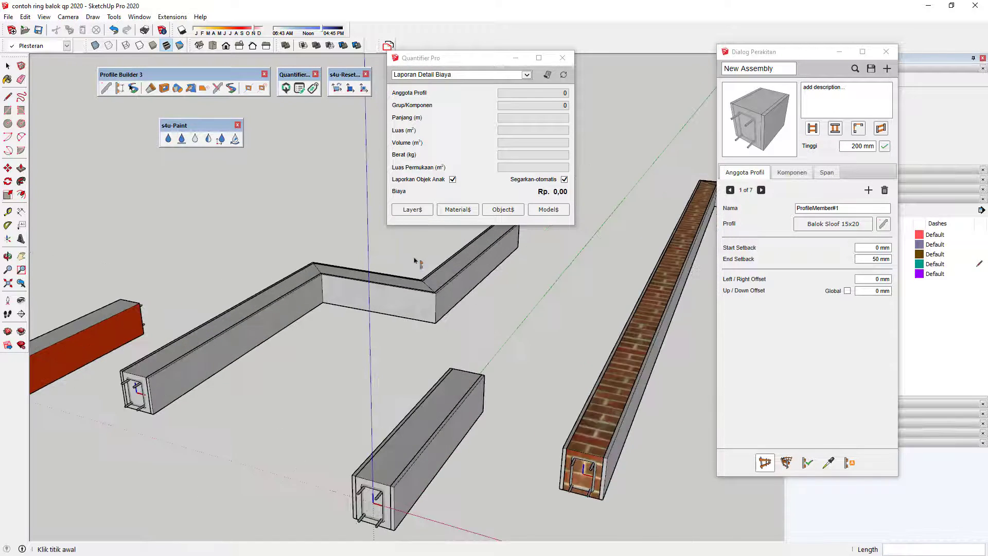
pyautogui.moveTo(416, 261); pyautogui.dragTo(315, 325, button='middle')
pyautogui.scroll(5, 367, 271)
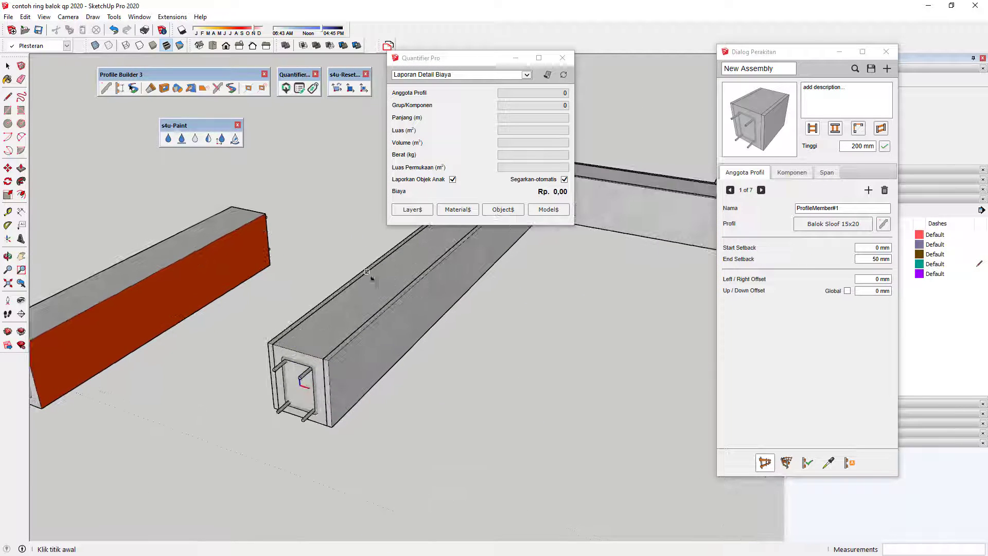
pyautogui.scroll(-4, 367, 271)
pyautogui.scroll(4, 217, 292)
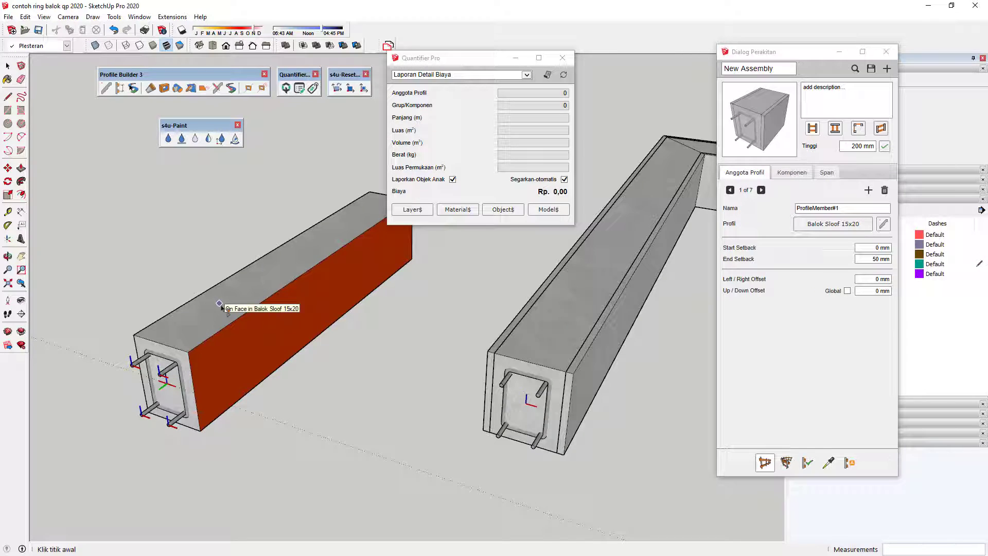
pyautogui.scroll(-1, 319, 334)
pyautogui.scroll(-1, 319, 334)
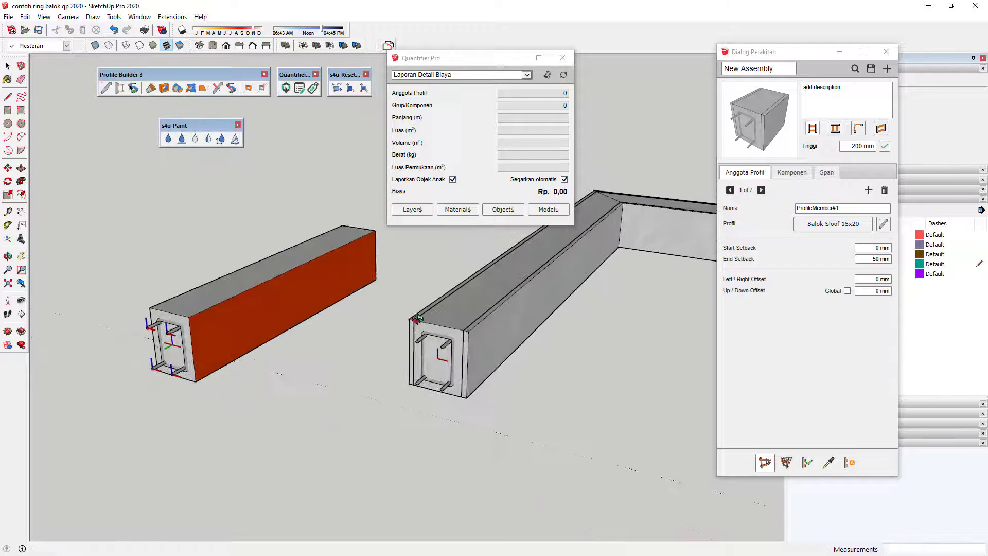
pyautogui.scroll(-2, 434, 346)
pyautogui.scroll(2, 440, 326)
pyautogui.scroll(2, 396, 327)
pyautogui.scroll(1, 396, 327)
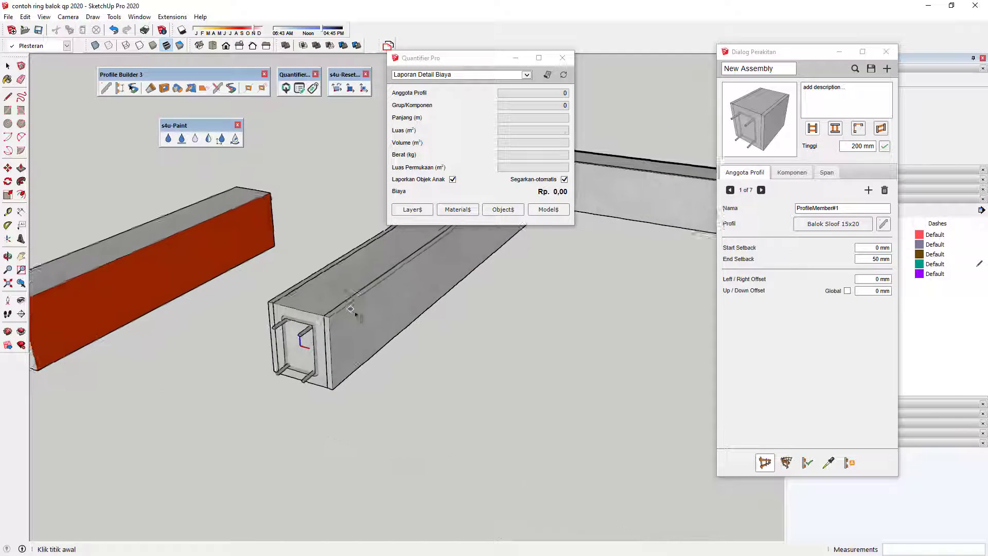
pyautogui.scroll(1, 360, 326)
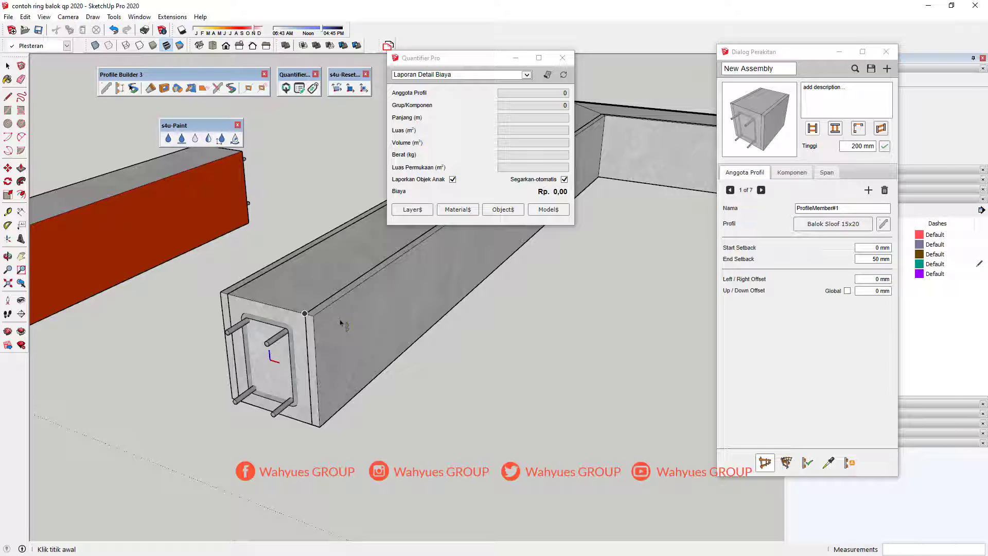
pyautogui.scroll(-3, 353, 302)
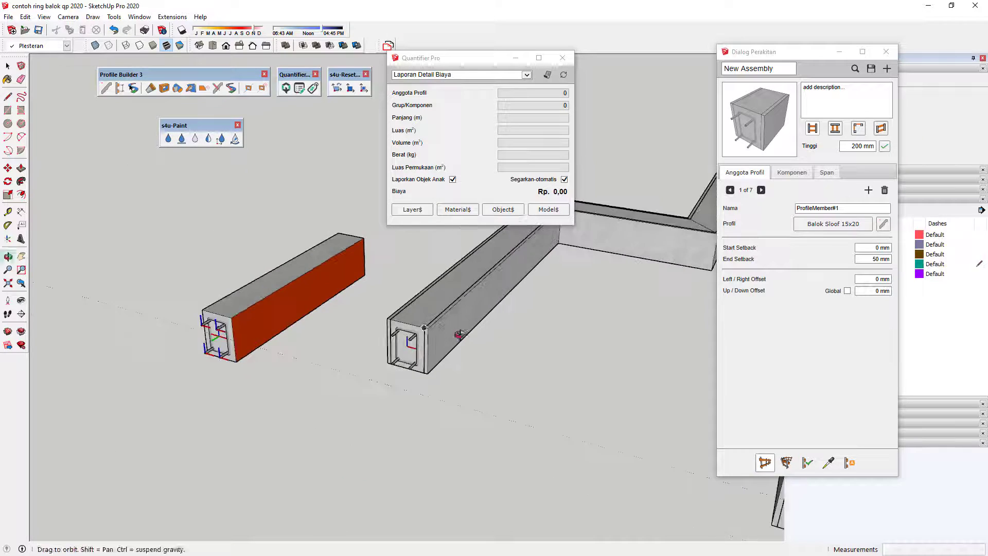
pyautogui.moveTo(457, 326)
pyautogui.mouseDown(button='middle')
pyautogui.moveTo(401, 301)
pyautogui.moveTo(597, 343)
pyautogui.moveTo(460, 321)
pyautogui.mouseUp(button='middle')
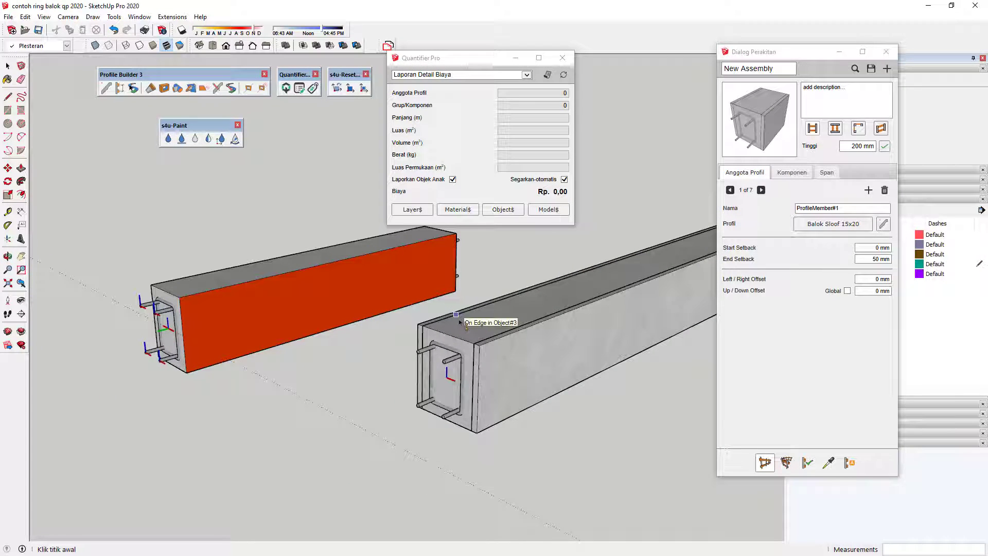